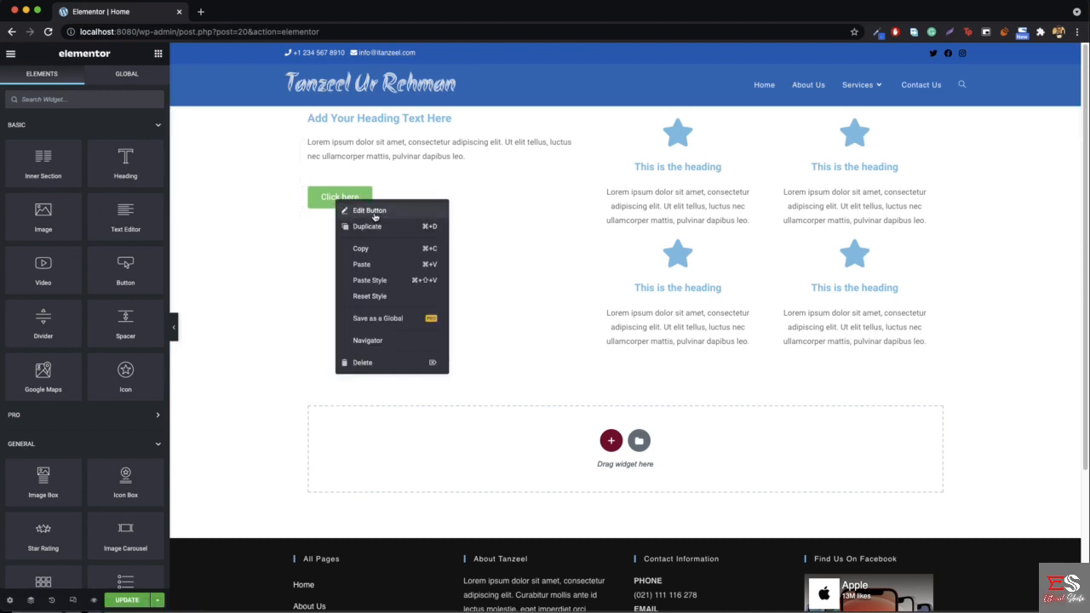
# Step: Open the green "Click here" button's settings and review its Content, Style and Advanced options
pyautogui.click(373, 212)
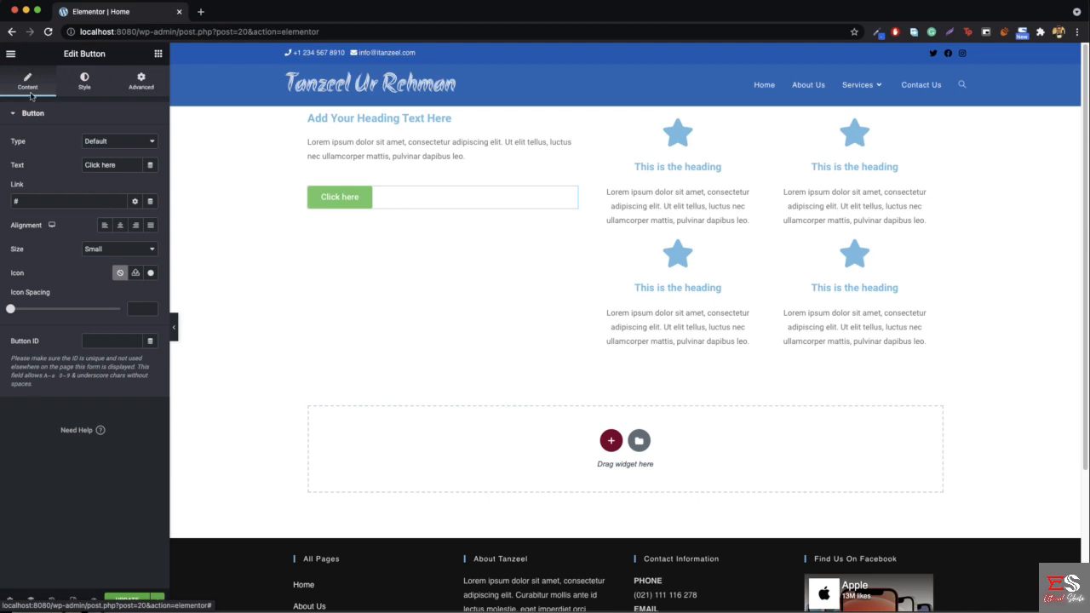
pyautogui.click(84, 79)
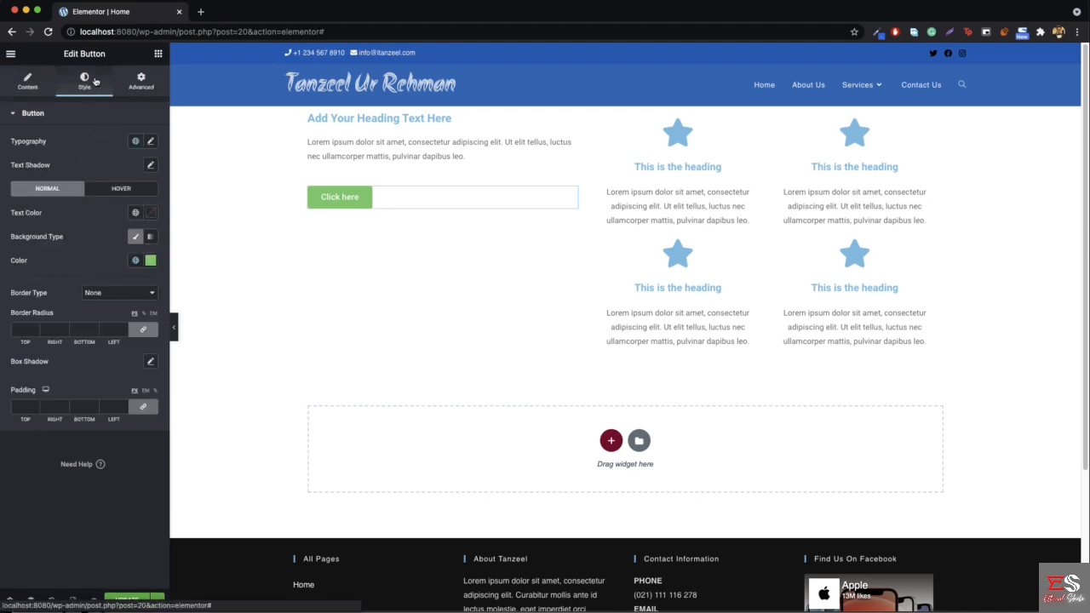
pyautogui.click(140, 84)
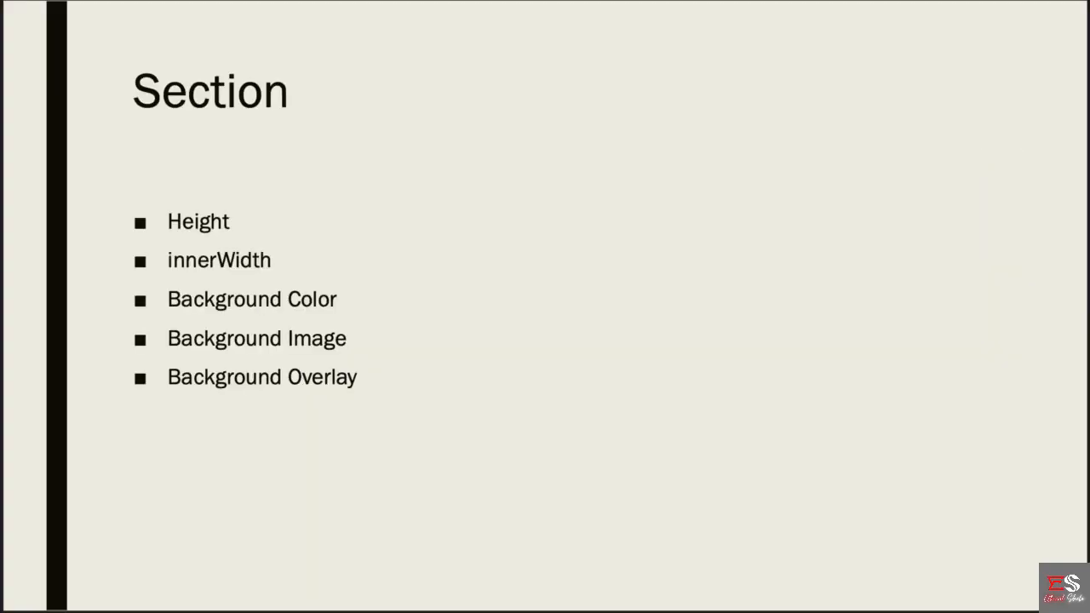
pyautogui.press('Right')
pyautogui.press('Right')
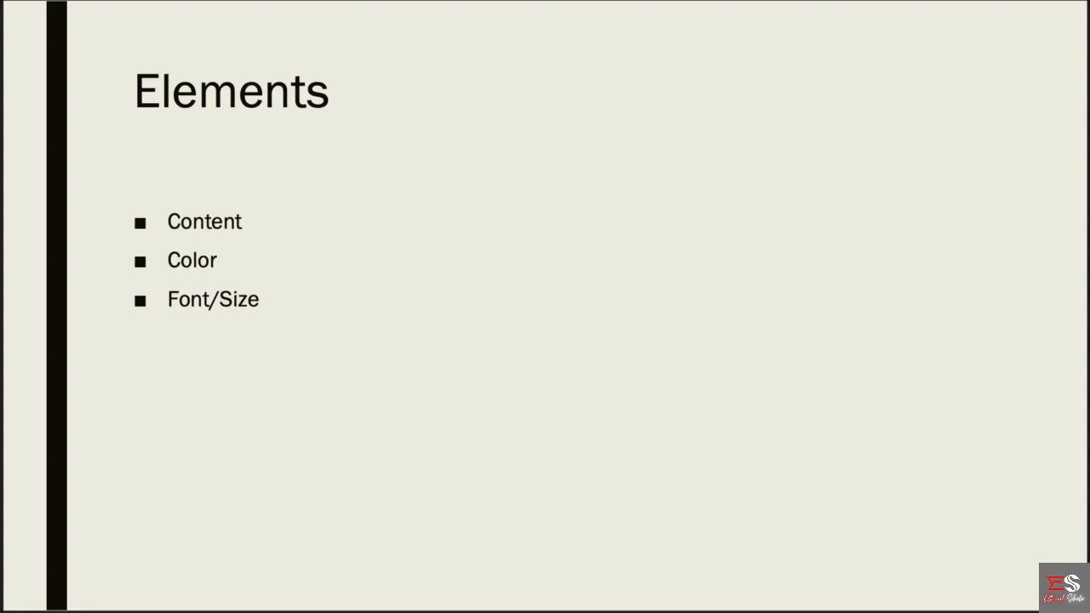
pyautogui.press('Left')
pyautogui.press('Left')
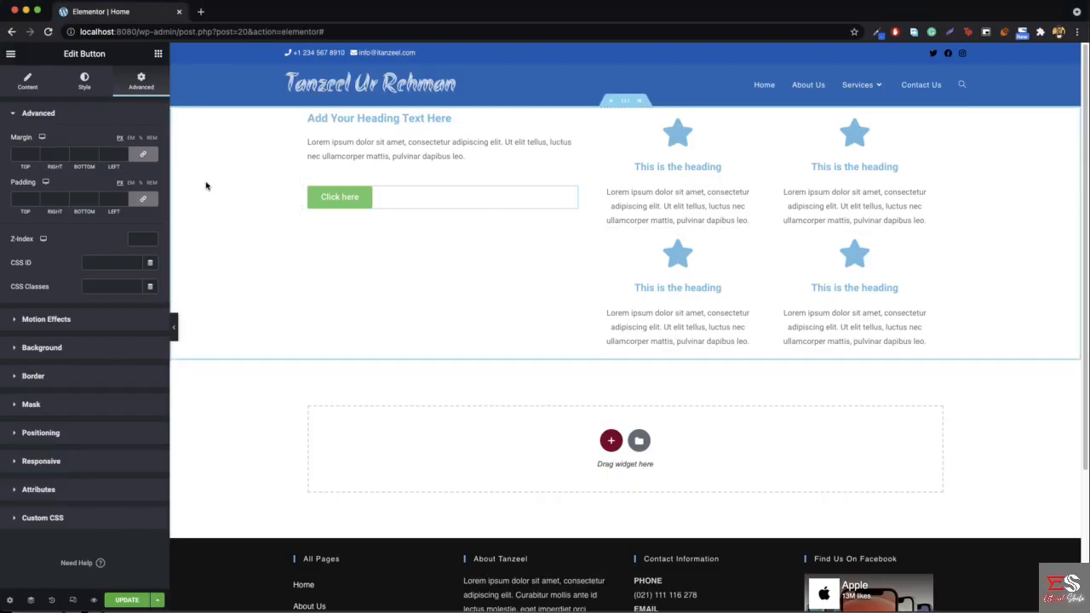
# Step: Open the settings of the section holding the heading and star icons and review its Layout, Style and Advanced options
pyautogui.rightClick(216, 179)
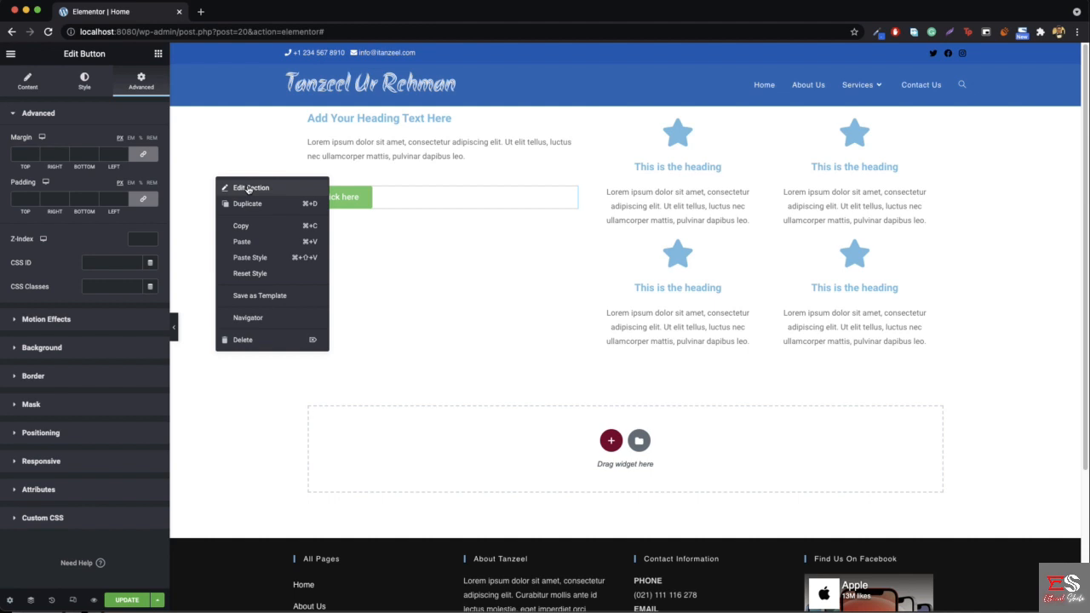
pyautogui.click(249, 188)
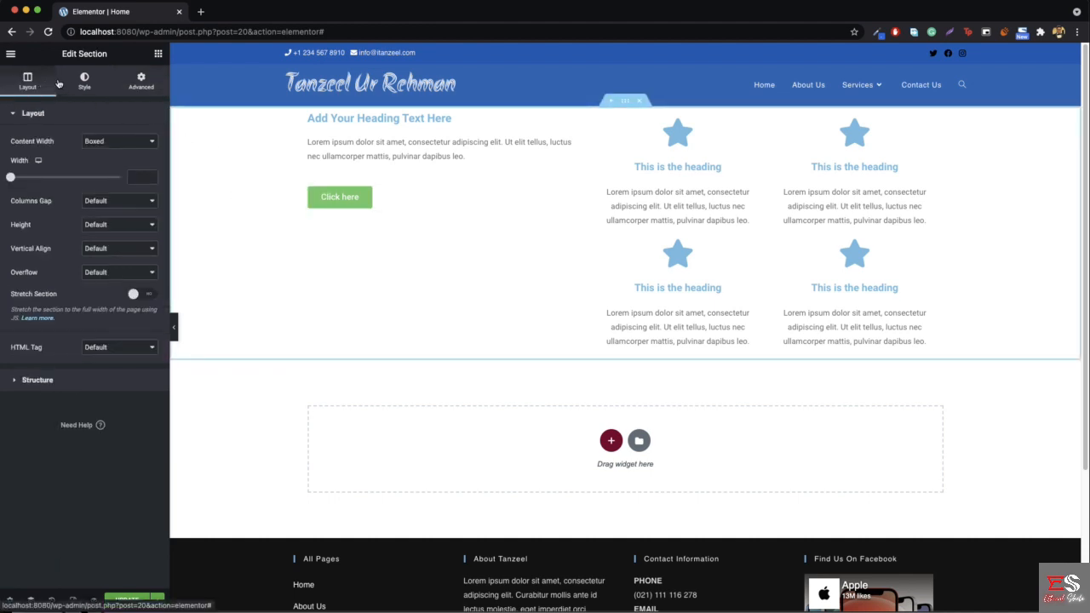
pyautogui.click(98, 88)
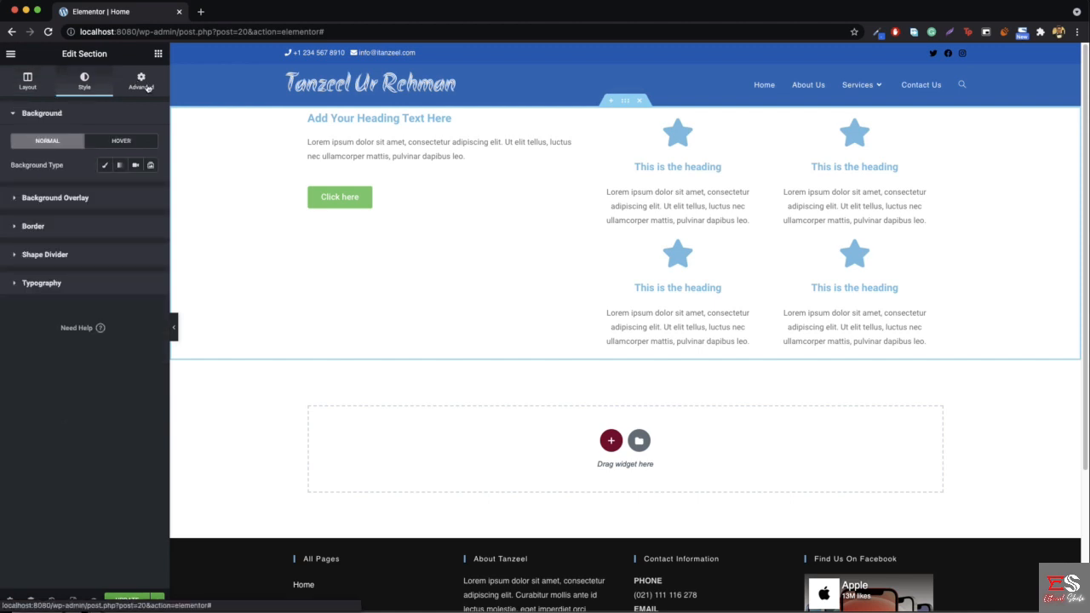
pyautogui.click(145, 86)
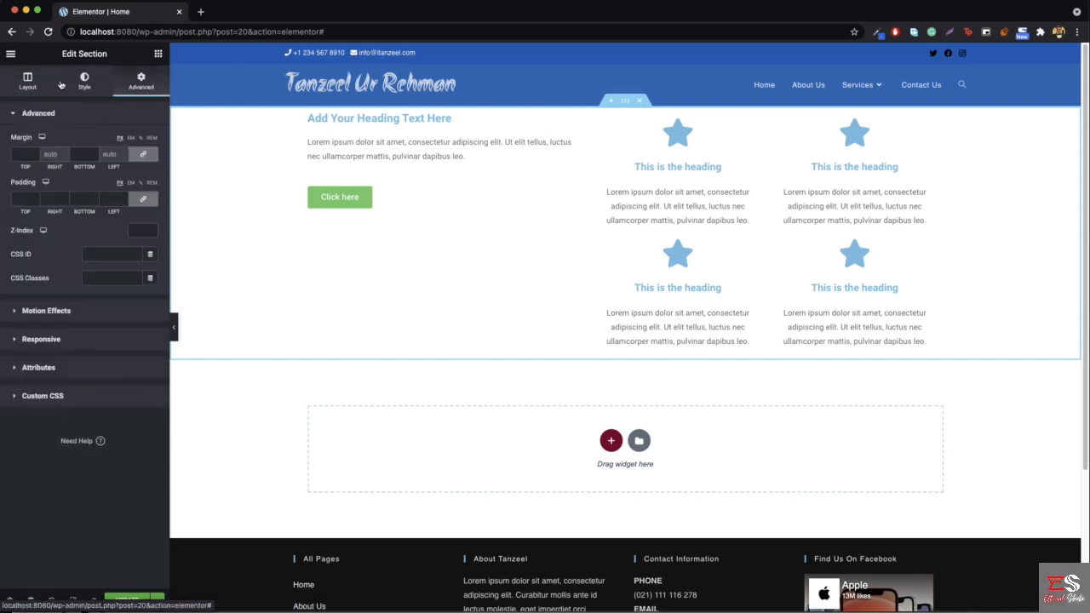
pyautogui.click(28, 82)
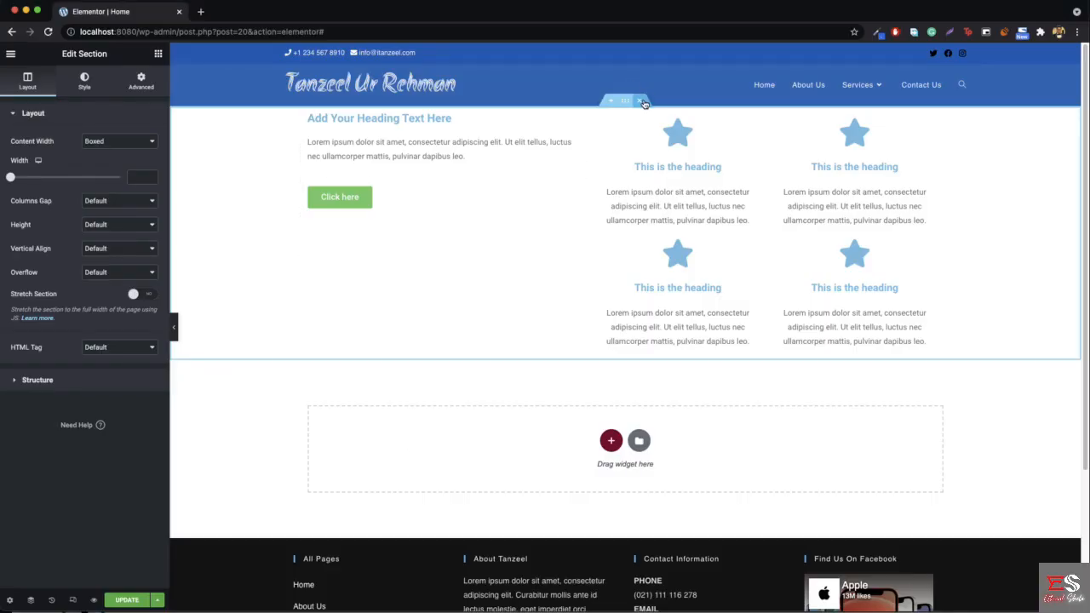
# Step: Replace the existing page section with a new single-column section containing a Heading widget
pyautogui.click(649, 99)
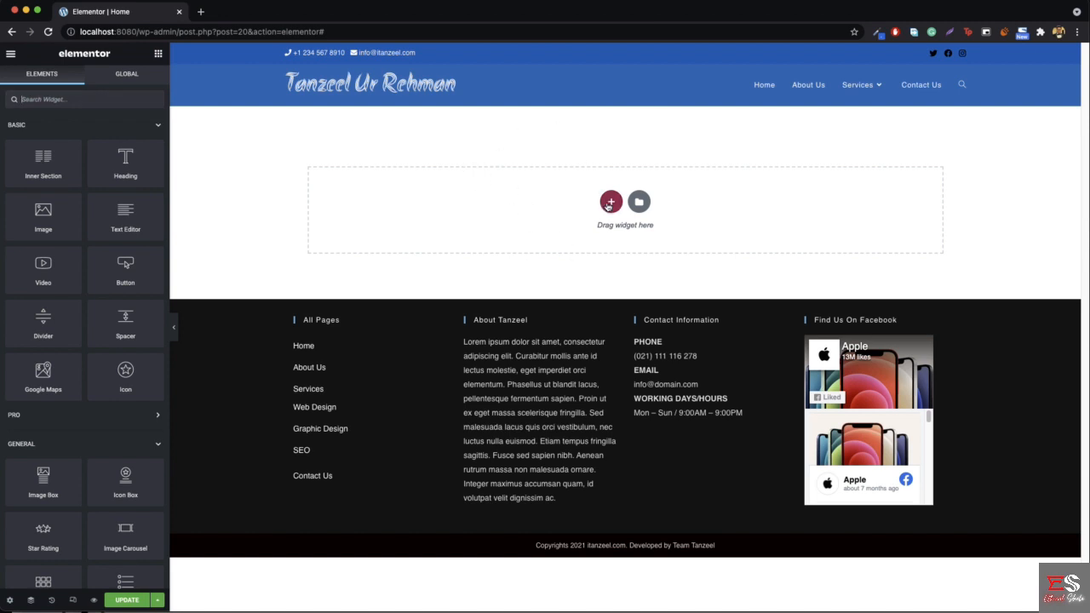
pyautogui.click(610, 203)
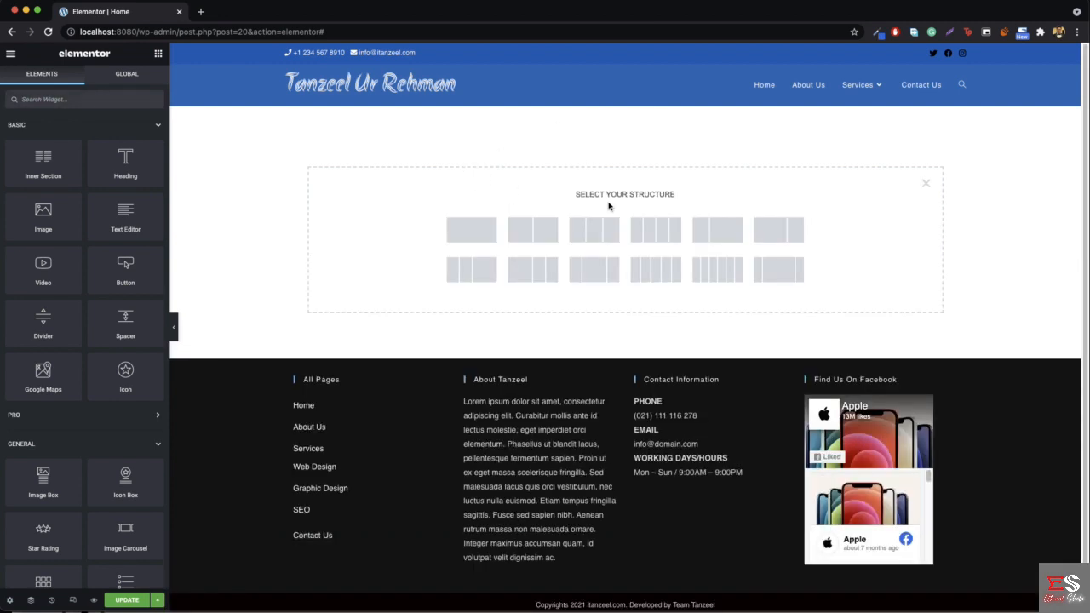
pyautogui.click(459, 241)
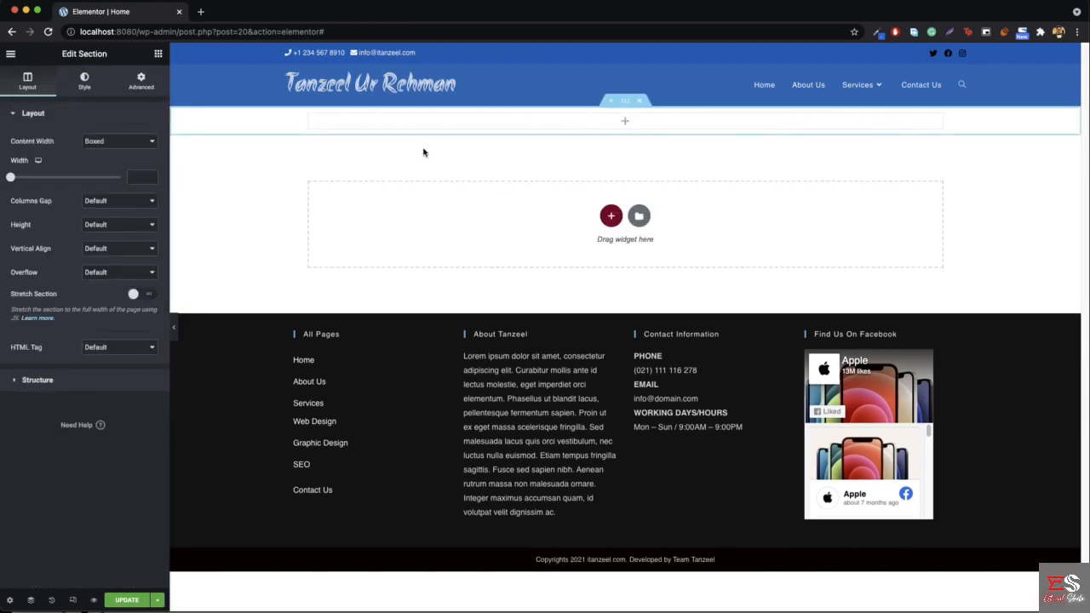
pyautogui.click(159, 53)
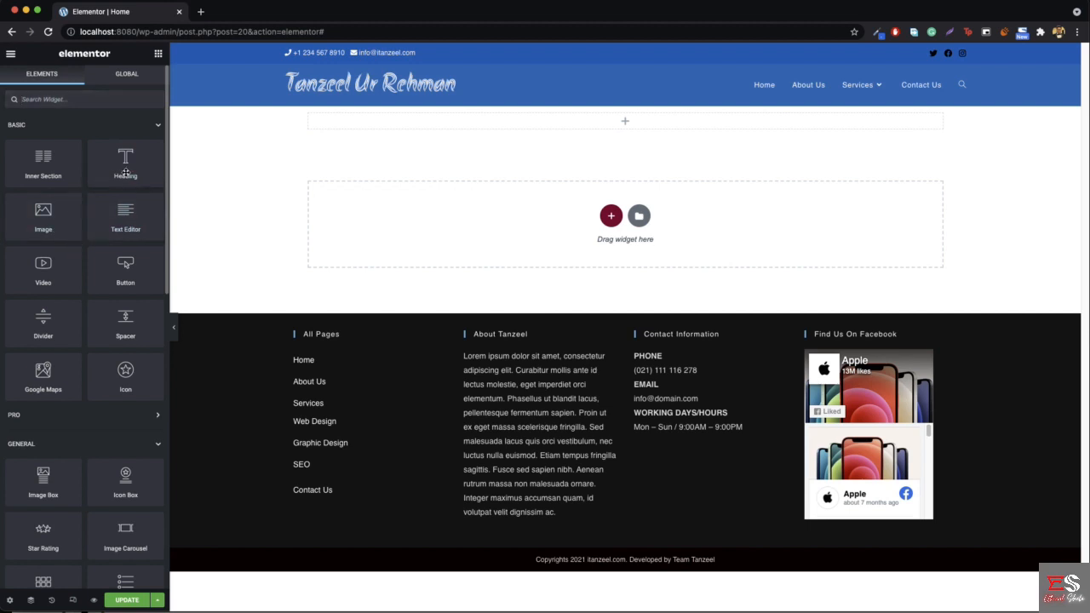
pyautogui.moveTo(125, 161); pyautogui.dragTo(624, 126)
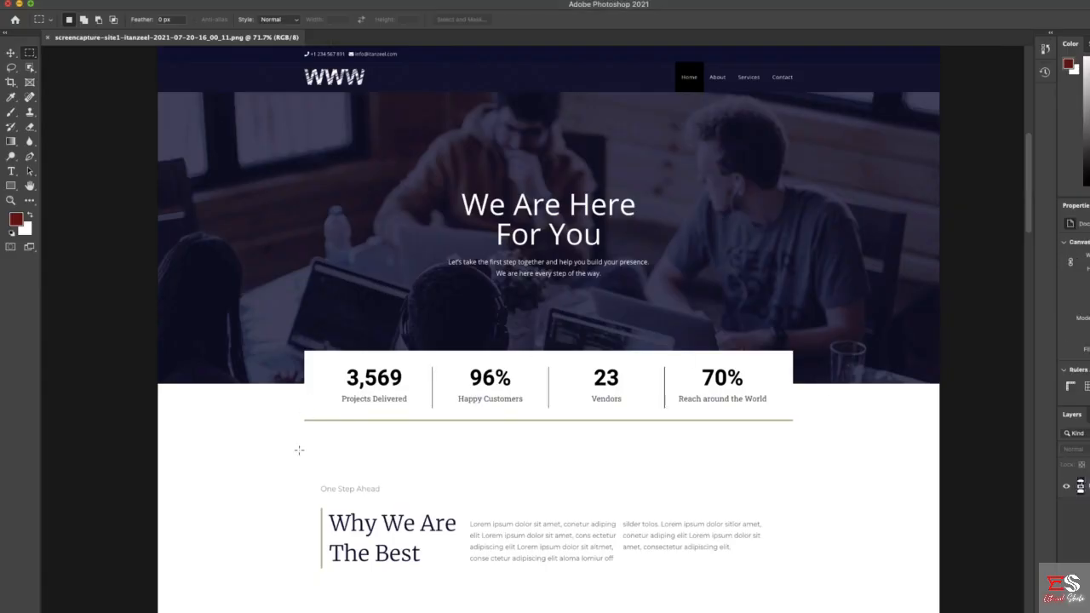
# Step: In Photoshop, outline the "Why We Are The Best" section of the website mockup with the Rectangular Marquee to examine its extent
pyautogui.scroll(-5, 262, 450)
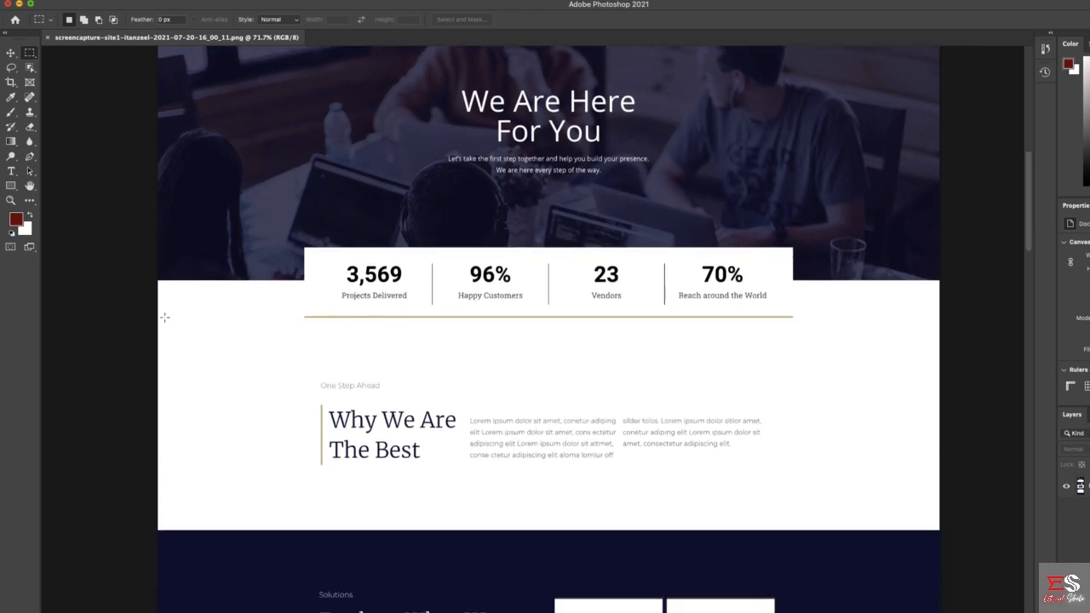
pyautogui.moveTo(156, 311); pyautogui.dragTo(944, 530)
pyautogui.click(47, 423)
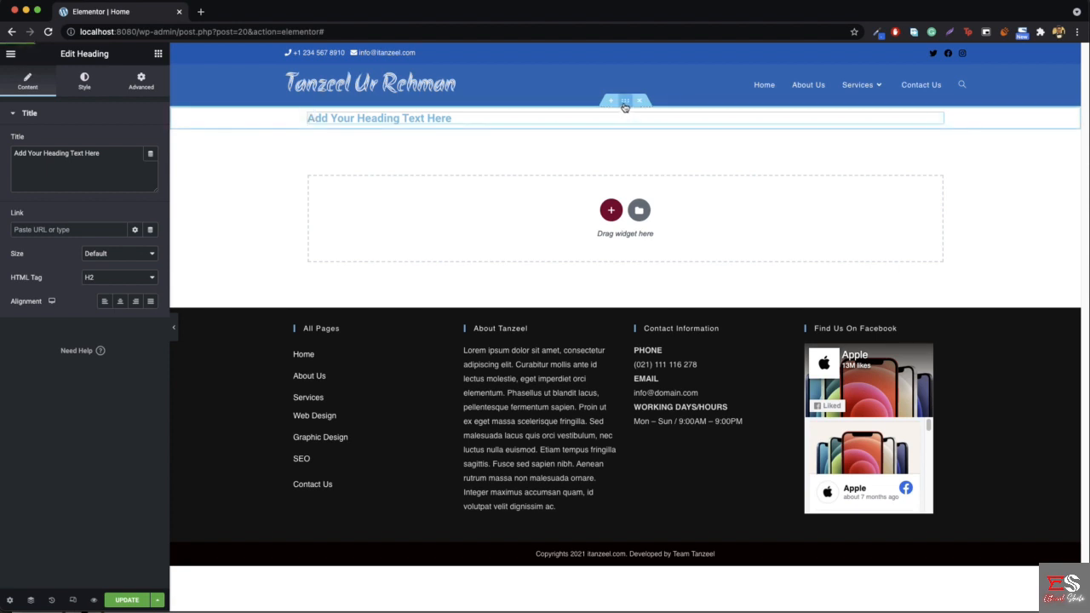
pyautogui.rightClick(625, 104)
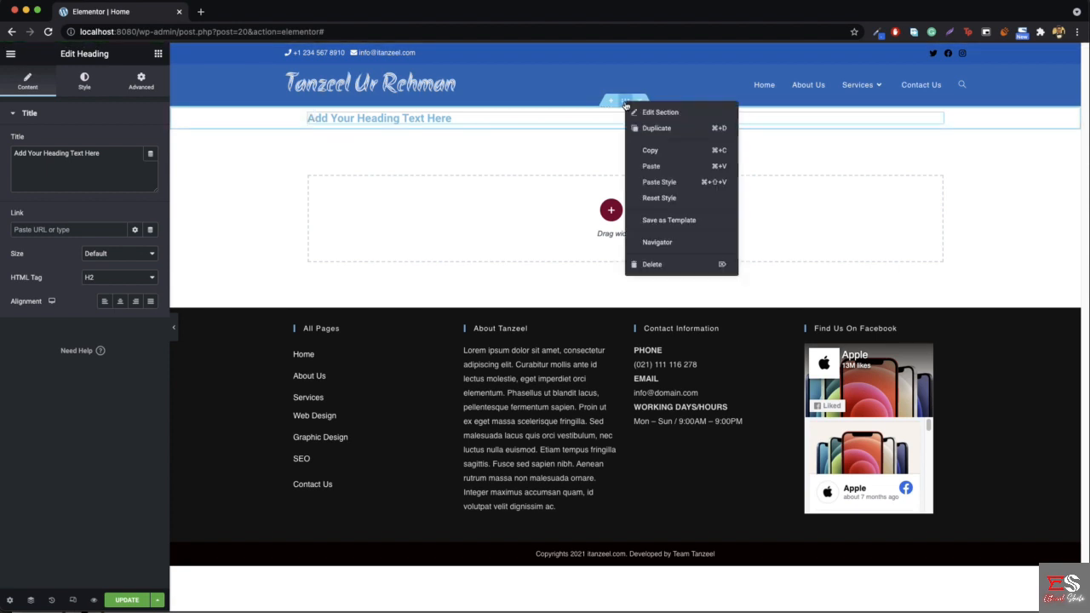
pyautogui.click(666, 113)
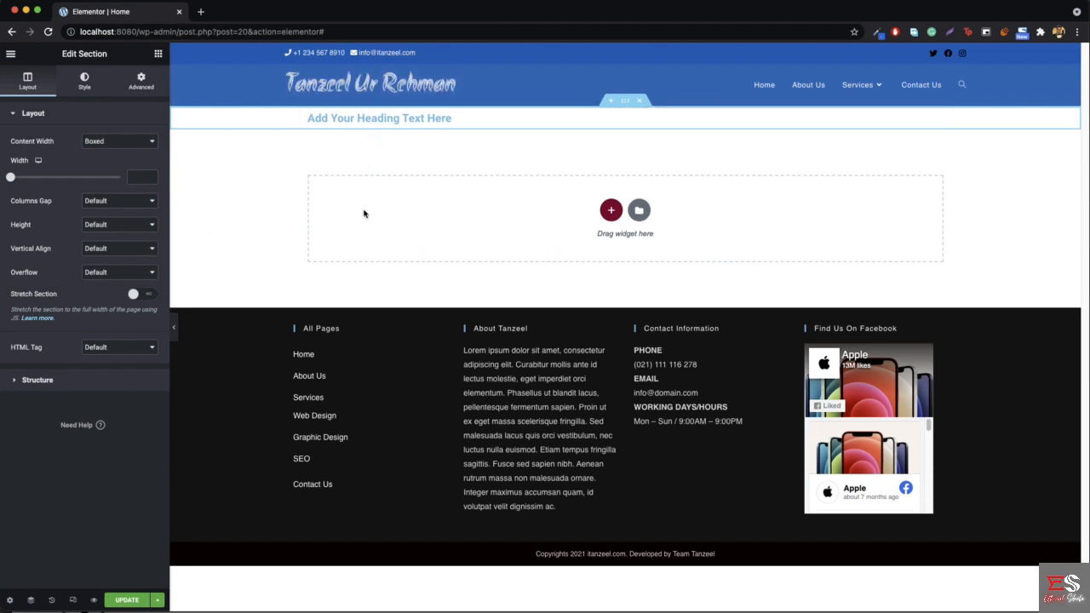
pyautogui.click(158, 54)
pyautogui.moveTo(128, 159); pyautogui.dragTo(382, 130)
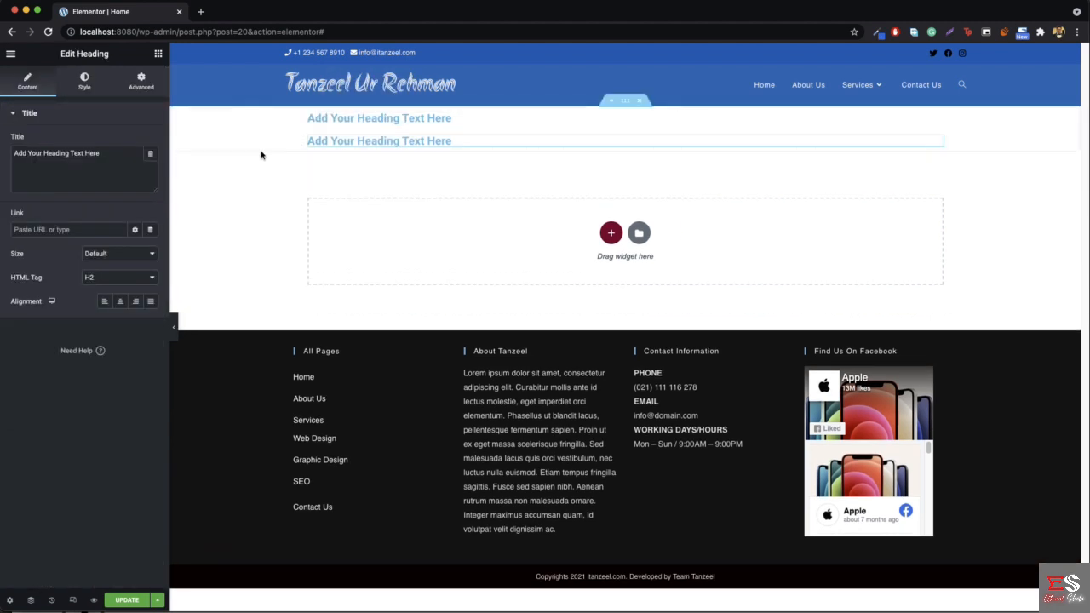
pyautogui.rightClick(397, 138)
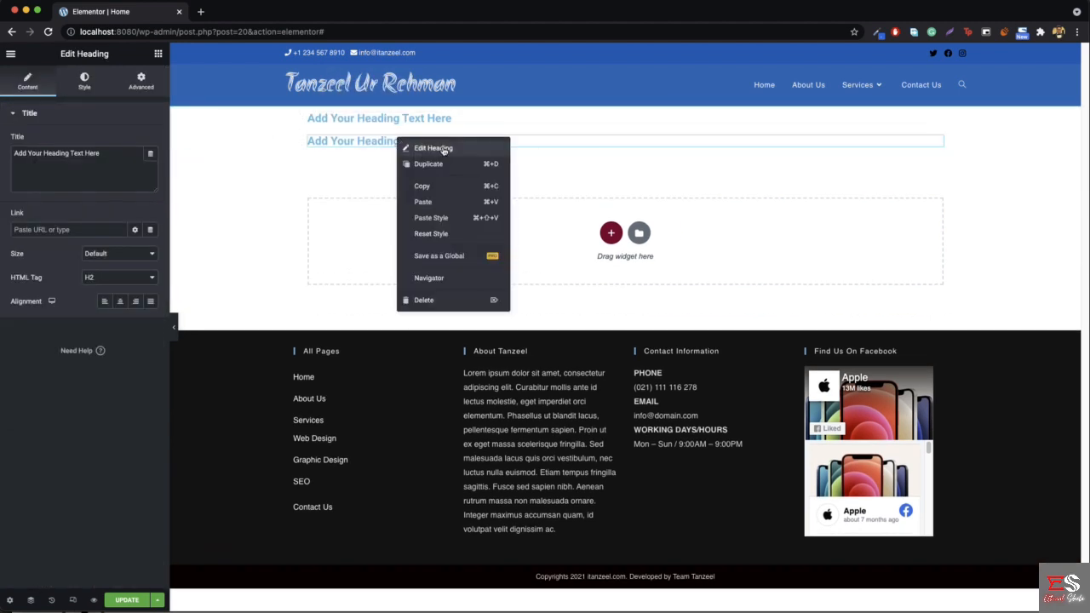
pyautogui.click(444, 301)
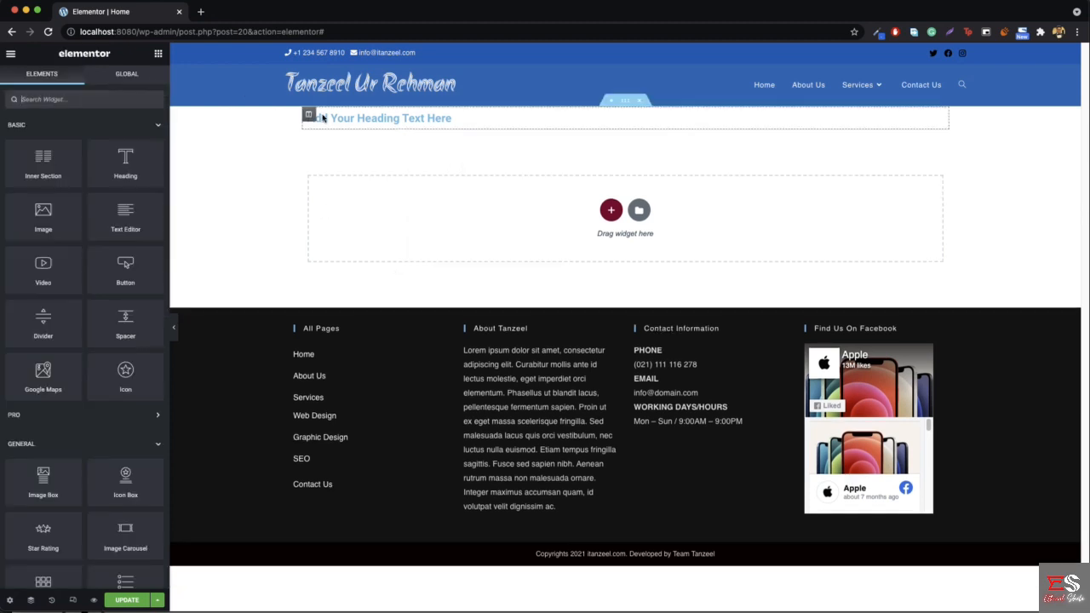
# Step: Edit the heading's section and set its height to Fit To Screen
pyautogui.rightClick(628, 106)
pyautogui.click(640, 113)
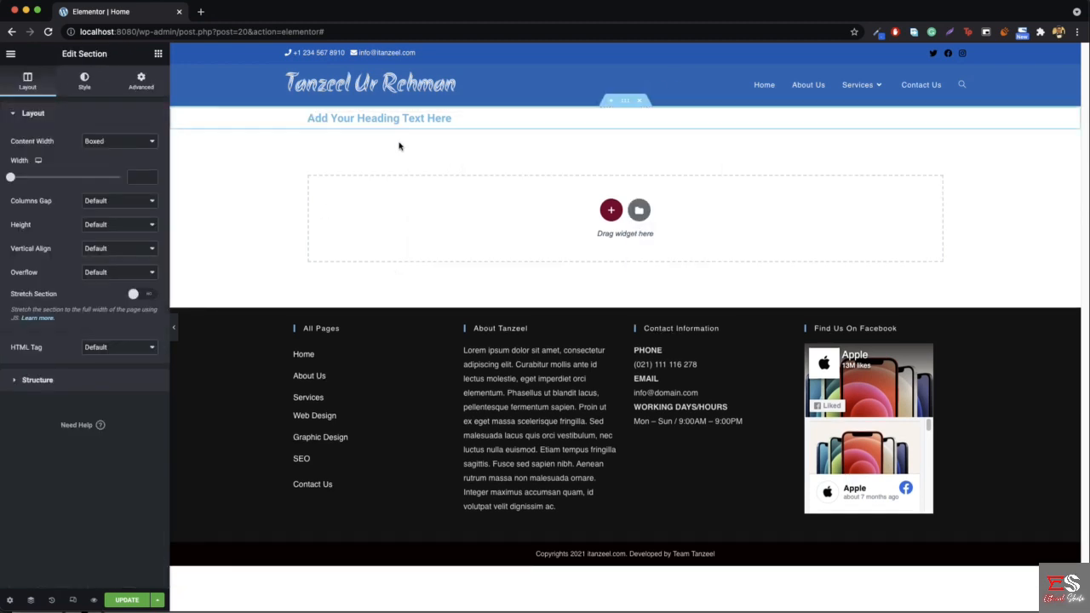
pyautogui.click(114, 229)
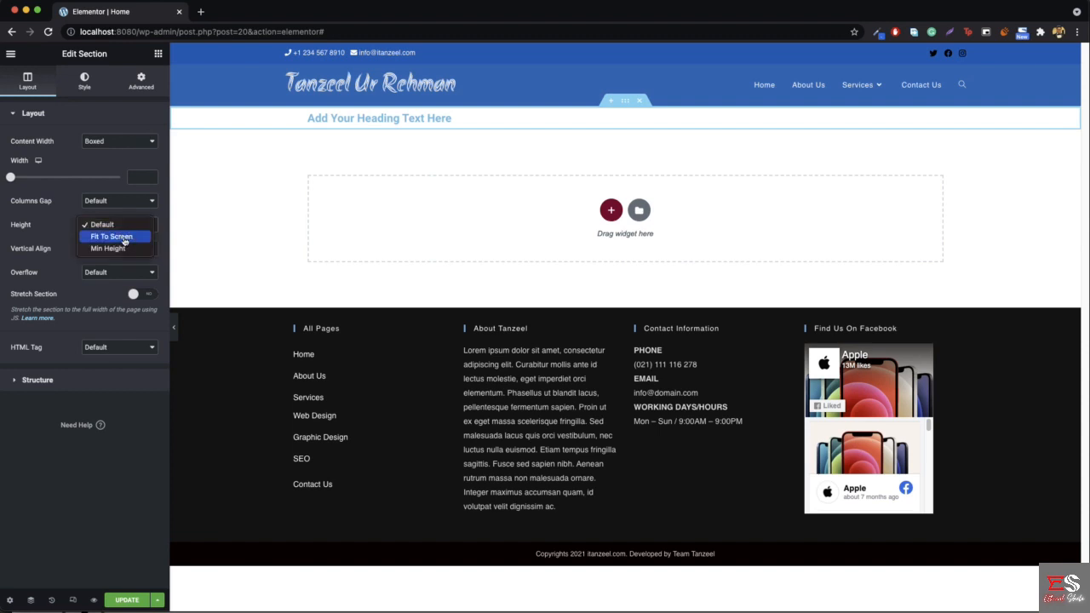
pyautogui.click(123, 238)
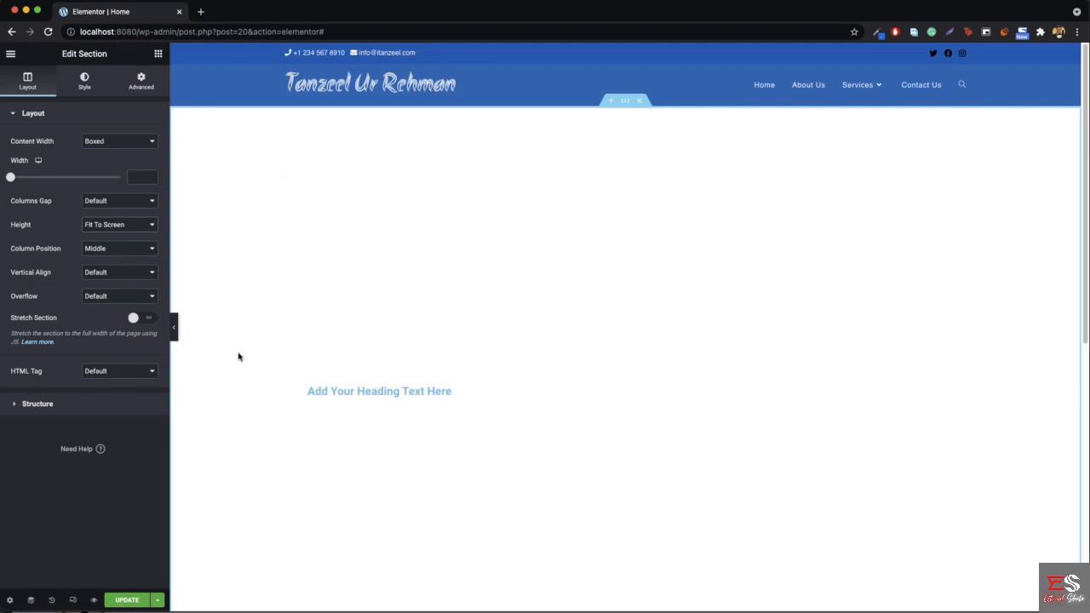
# Step: Preview the screen-height section with the editing panel hidden, and bring the panel back
pyautogui.click(175, 331)
pyautogui.scroll(-4, 298, 328)
pyautogui.scroll(3, 294, 315)
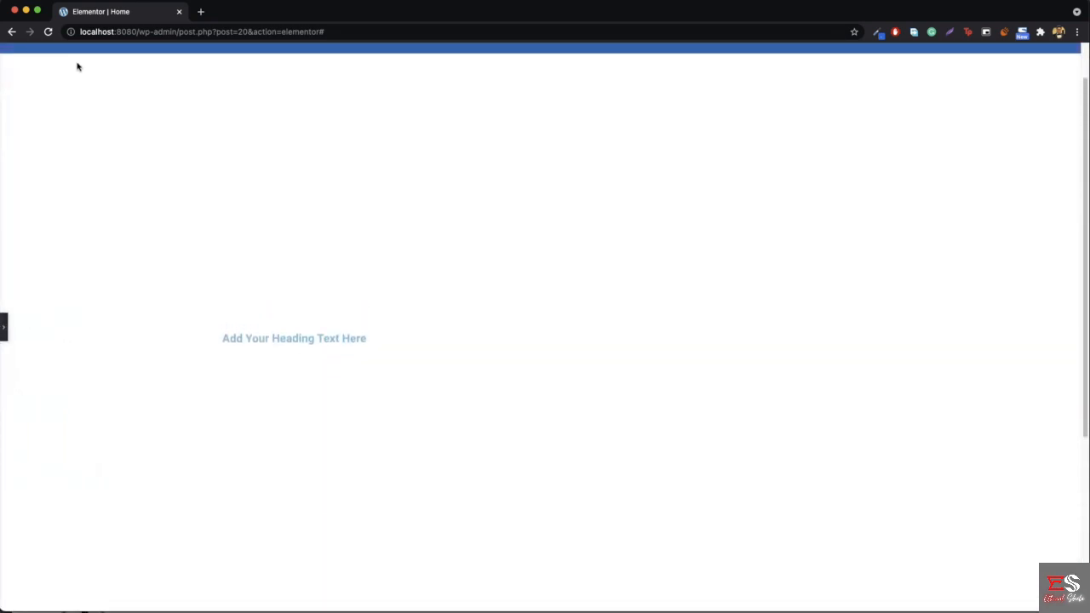
pyautogui.scroll(-2, 25, 66)
pyautogui.scroll(2, 25, 59)
pyautogui.scroll(2, 238, 377)
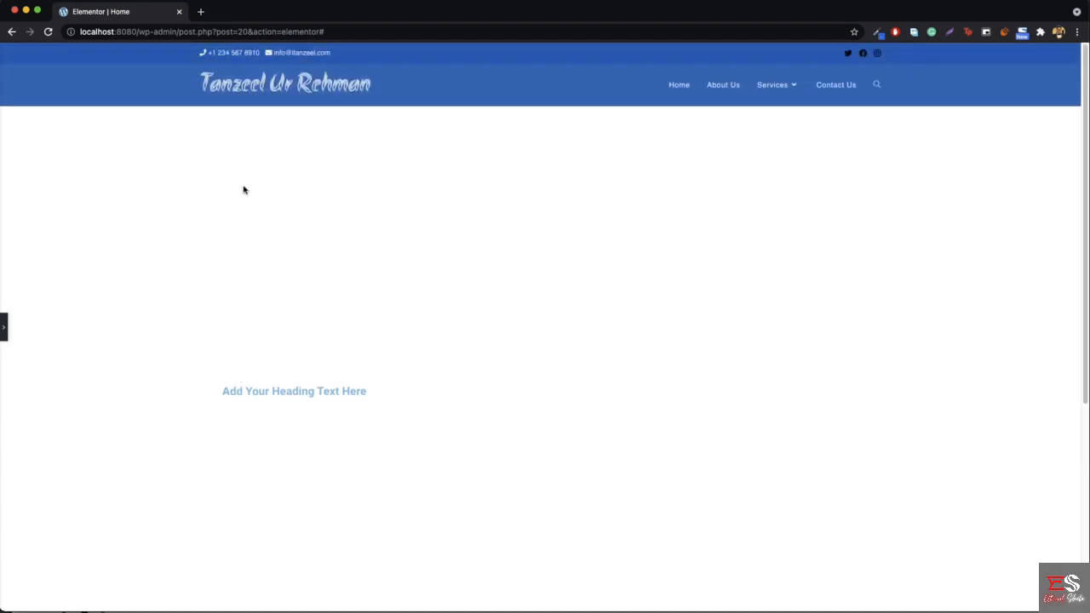
pyautogui.click(4, 331)
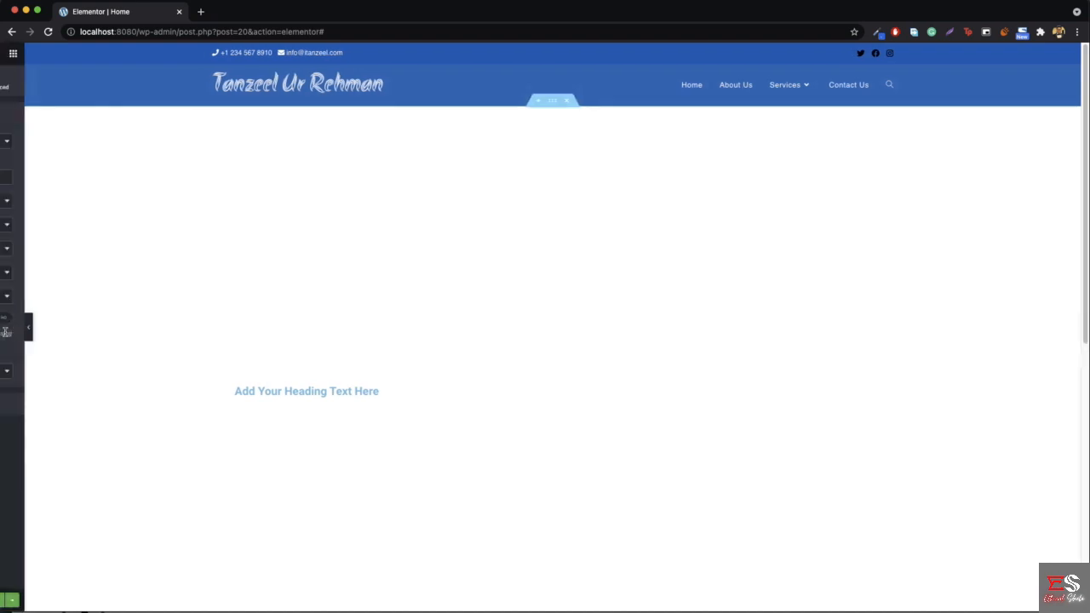
# Step: Switch the section's height to Min Height and set the minimum height to about 281 px
pyautogui.click(117, 227)
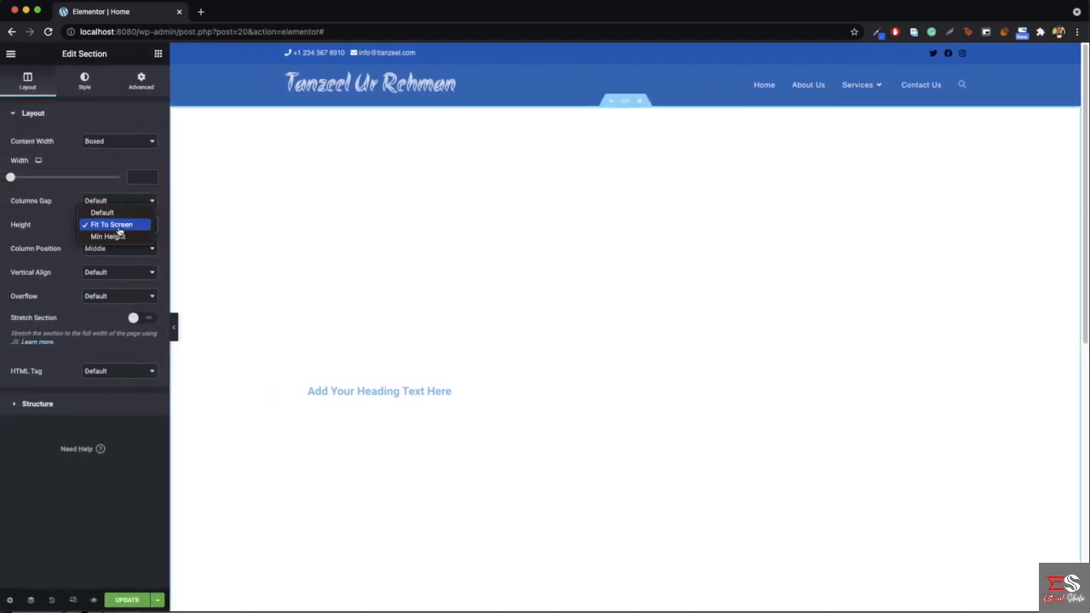
pyautogui.click(121, 237)
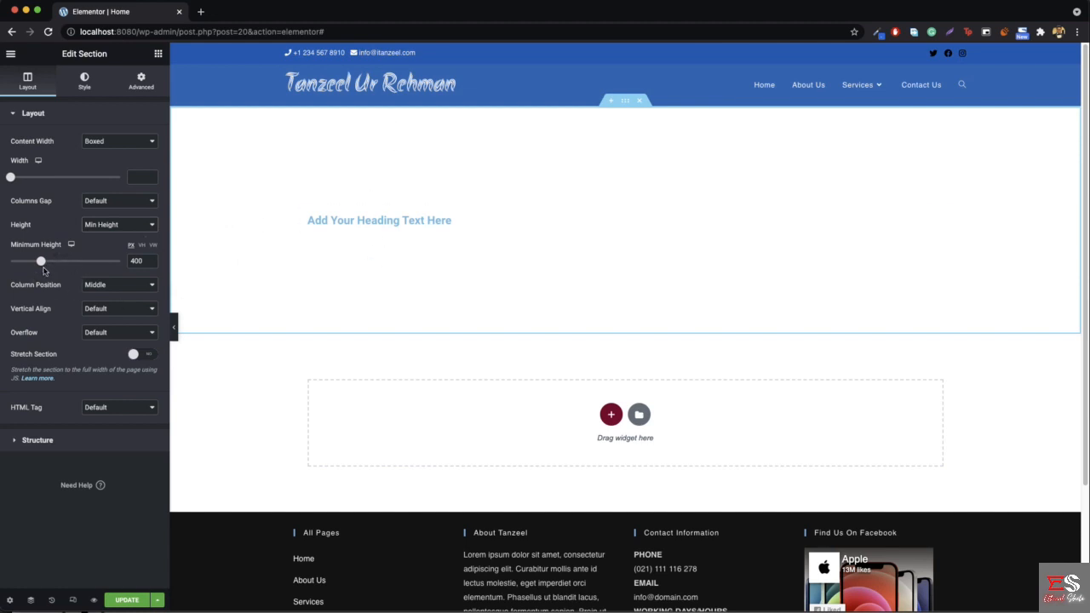
pyautogui.moveTo(41, 261)
pyautogui.mouseDown()
pyautogui.moveTo(66, 261)
pyautogui.moveTo(32, 262)
pyautogui.mouseUp()
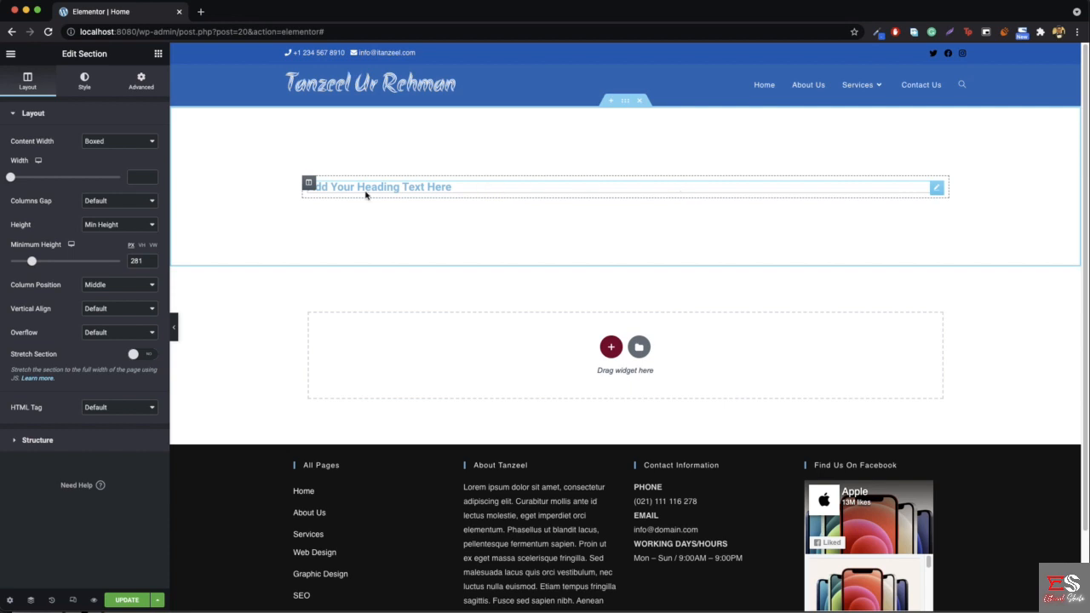
# Step: Open itanzeel.com in a new browser tab and examine how the home page's sections are laid out
pyautogui.click(202, 12)
pyautogui.write('ita')
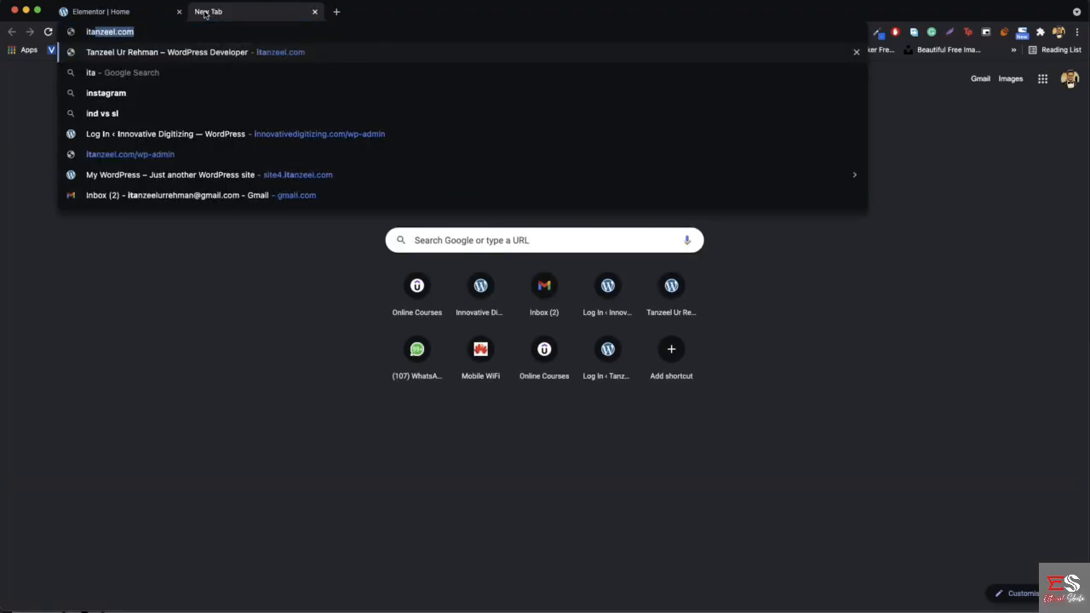
pyautogui.press('Return')
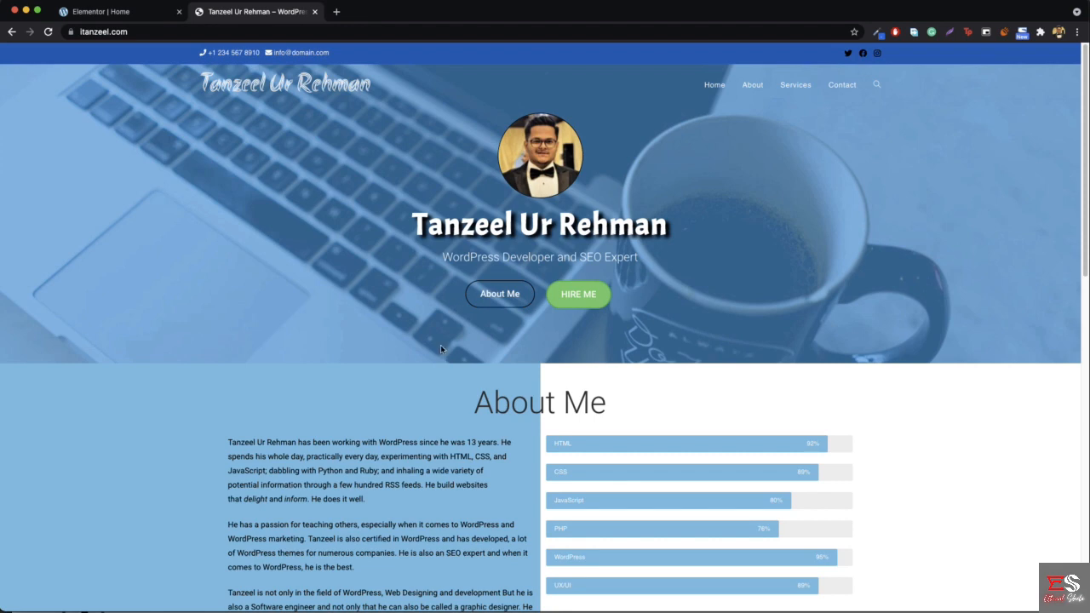
pyautogui.scroll(-3, 440, 345)
pyautogui.scroll(-2, 477, 437)
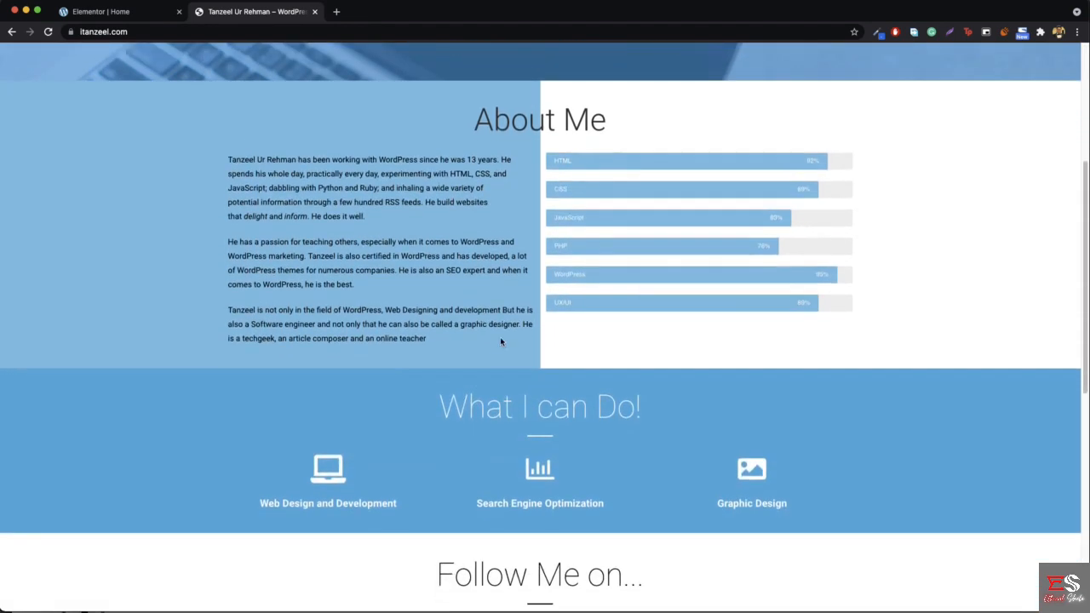
pyautogui.scroll(3, 502, 341)
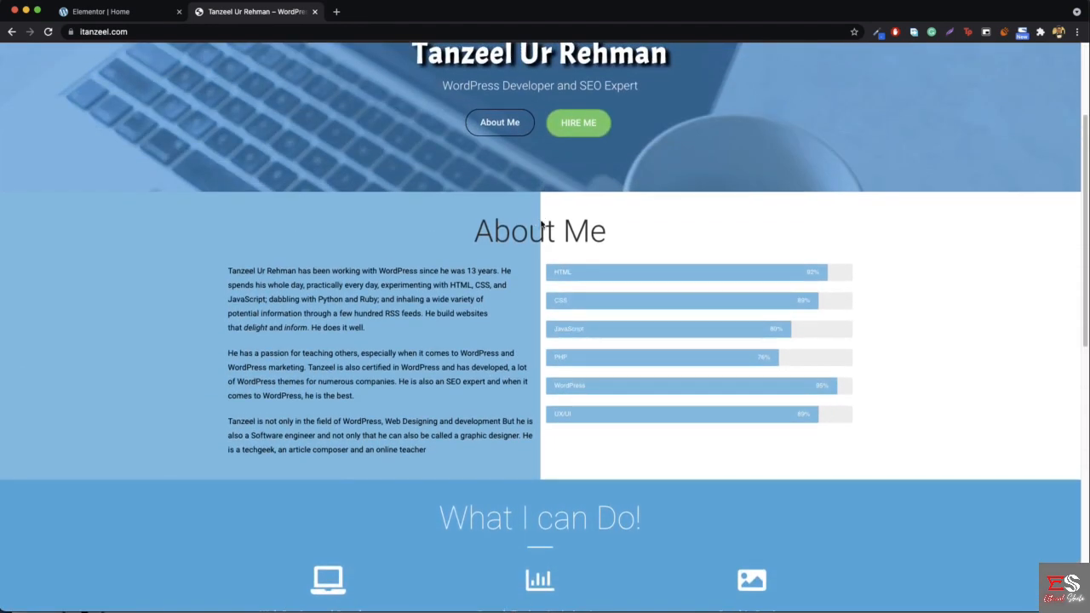
# Step: Switch to the page mockup in Photoshop, marquee the content area from the statistics box down to the footer, and examine how sections stay within that width
pyautogui.scroll(-10, 526, 465)
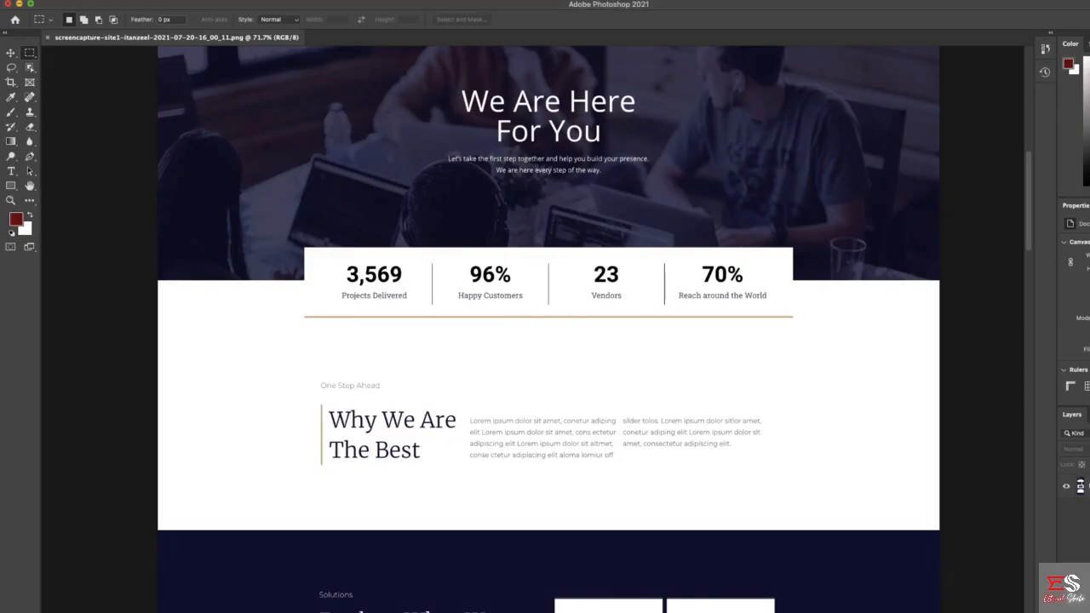
pyautogui.scroll(-1, 278, 430)
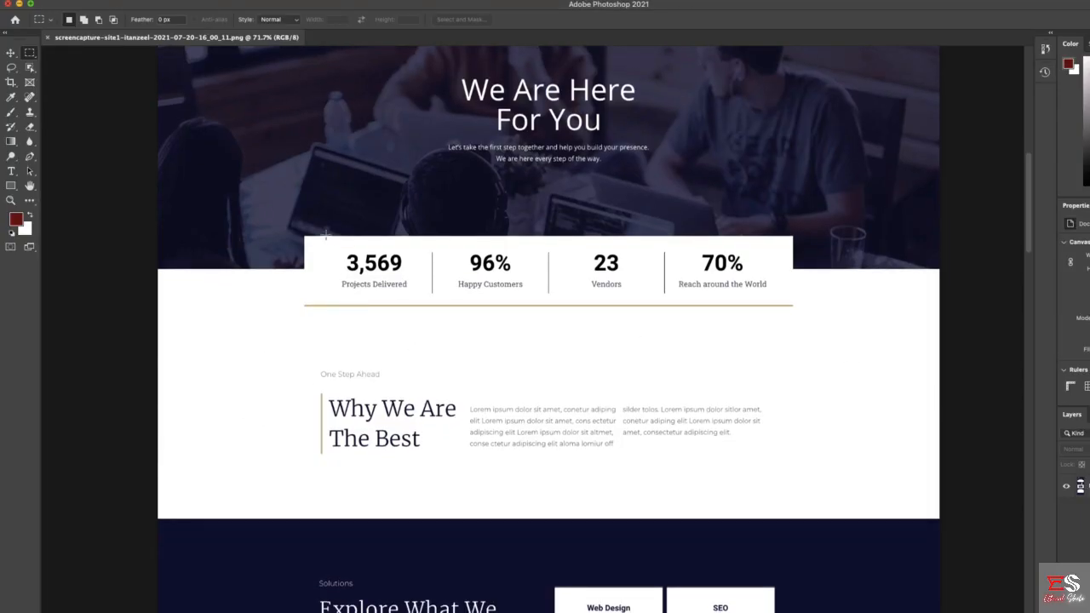
pyautogui.moveTo(302, 233); pyautogui.dragTo(791, 512)
pyautogui.scroll(-5, 793, 511)
pyautogui.scroll(-7, 791, 511)
pyautogui.scroll(-16, 791, 511)
pyautogui.scroll(-8, 791, 511)
pyautogui.scroll(-9, 791, 511)
pyautogui.scroll(-7, 791, 511)
pyautogui.scroll(-1, 791, 511)
pyautogui.scroll(2, 451, 329)
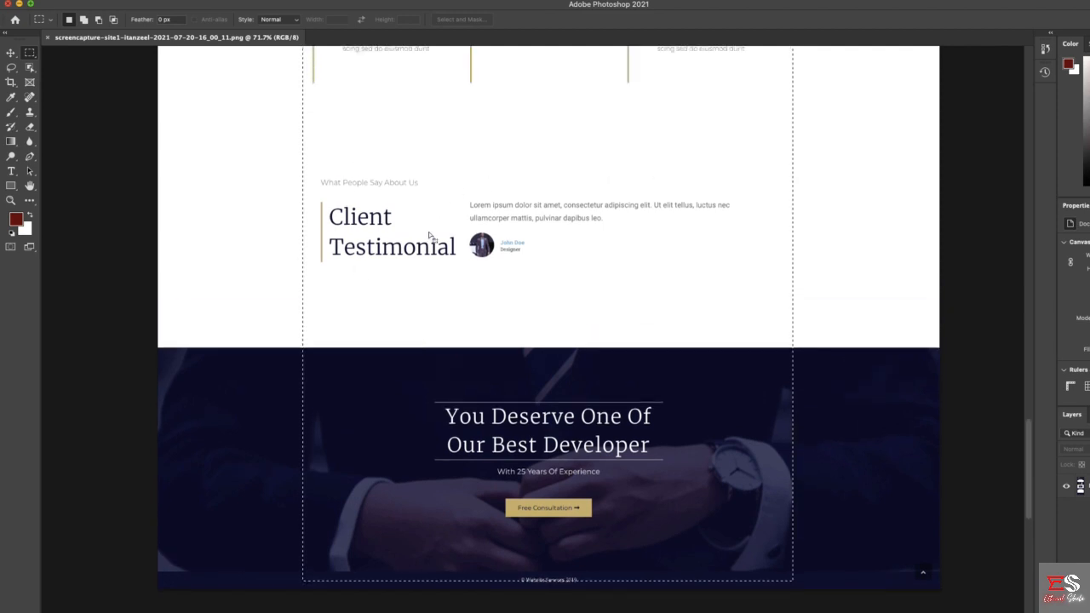
pyautogui.scroll(3, 421, 256)
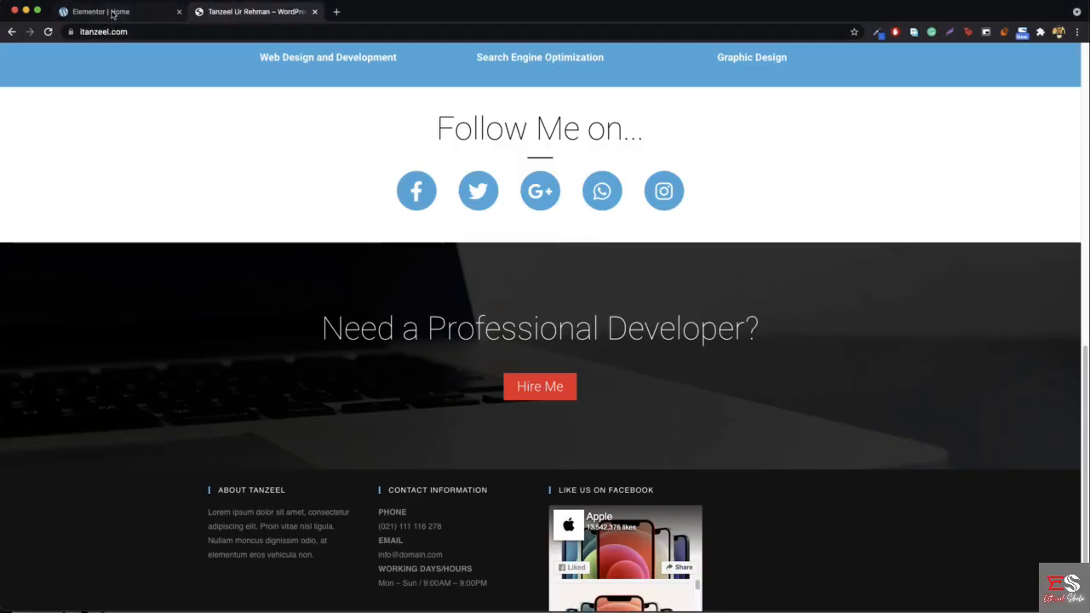
# Step: Return to the Elementor page in the browser and edit the heading's section
pyautogui.click(103, 12)
pyautogui.rightClick(239, 173)
pyautogui.click(292, 176)
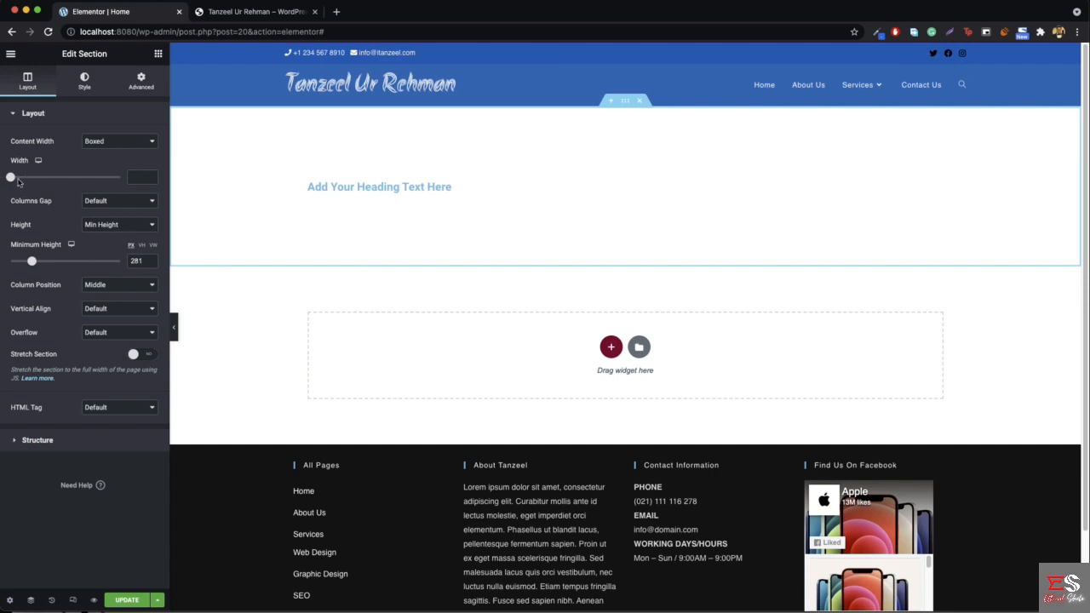
# Step: Try the section's content width as Full Width and set it back to Boxed
pyautogui.click(111, 151)
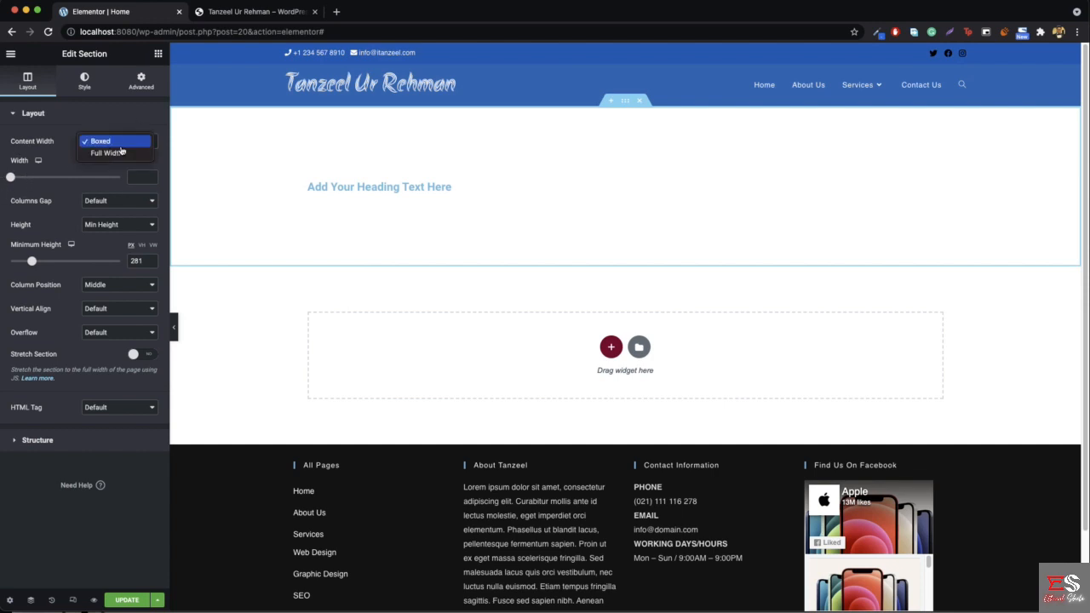
pyautogui.click(114, 143)
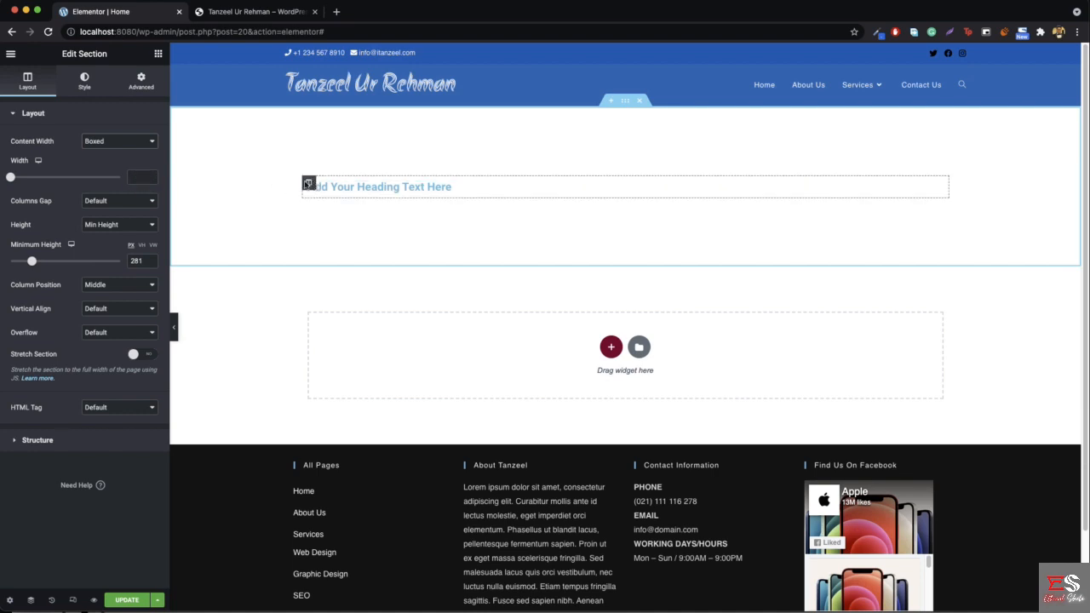
pyautogui.click(133, 145)
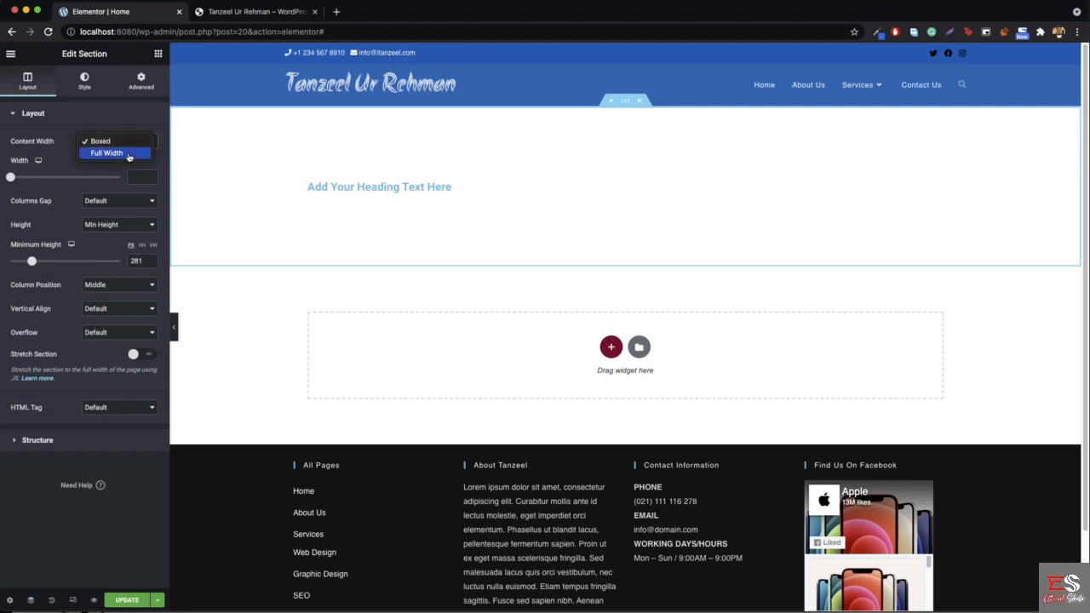
pyautogui.click(130, 154)
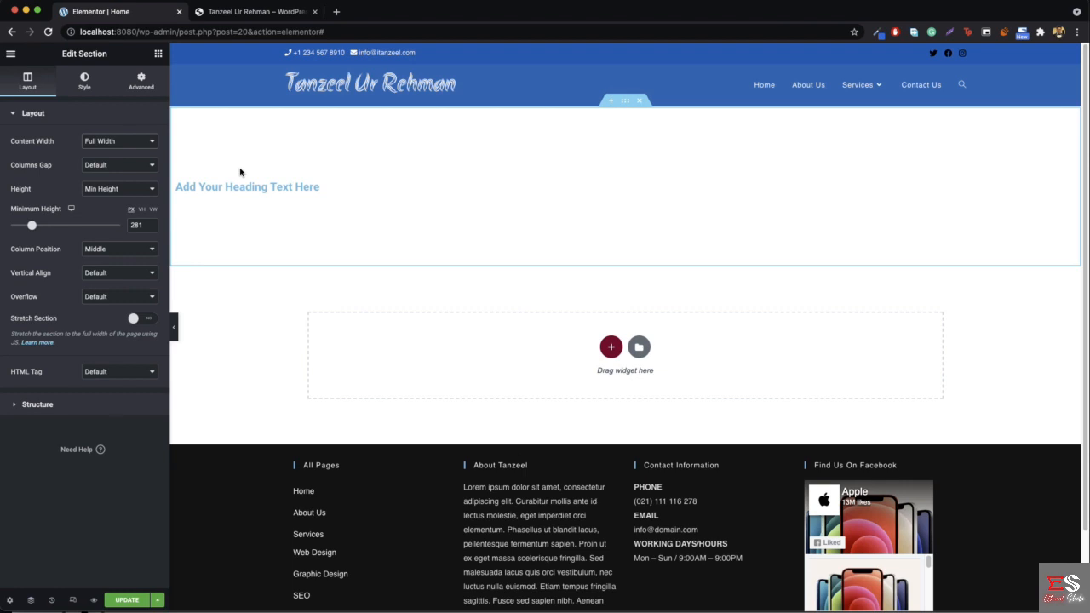
pyautogui.click(123, 148)
pyautogui.click(123, 129)
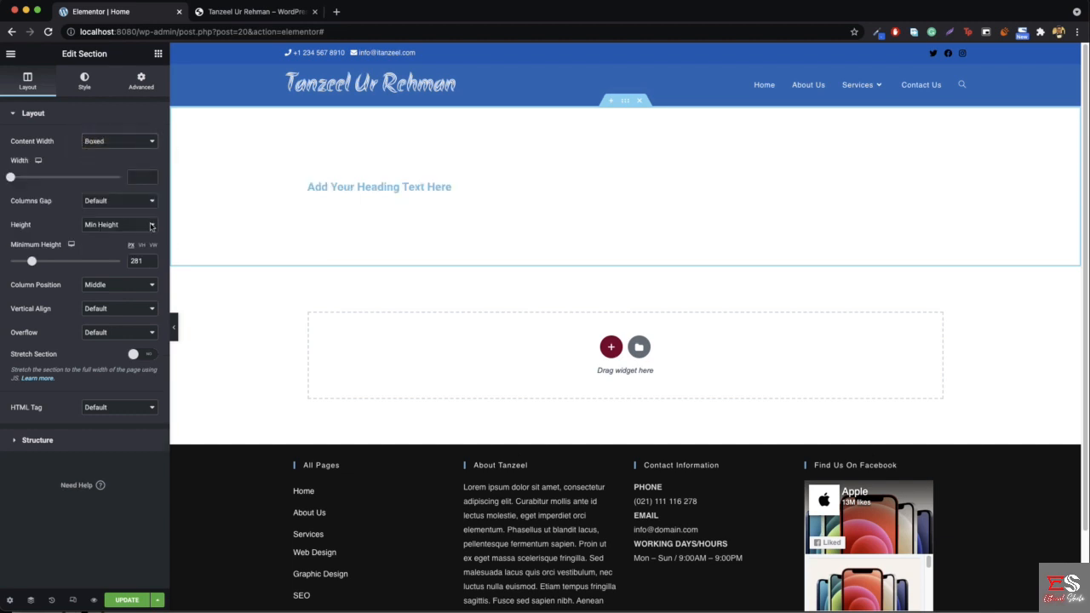
# Step: Try boxed content widths of about 716 and 1245 for the section, and set the width to 1200
pyautogui.moveTo(11, 179); pyautogui.dragTo(32, 179)
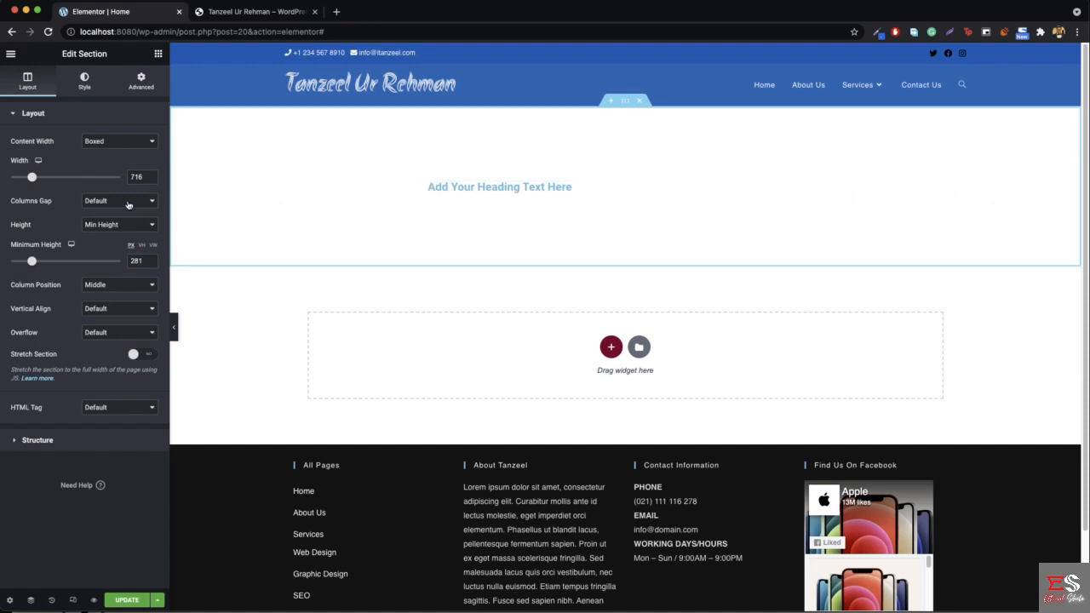
pyautogui.moveTo(32, 178); pyautogui.dragTo(84, 178)
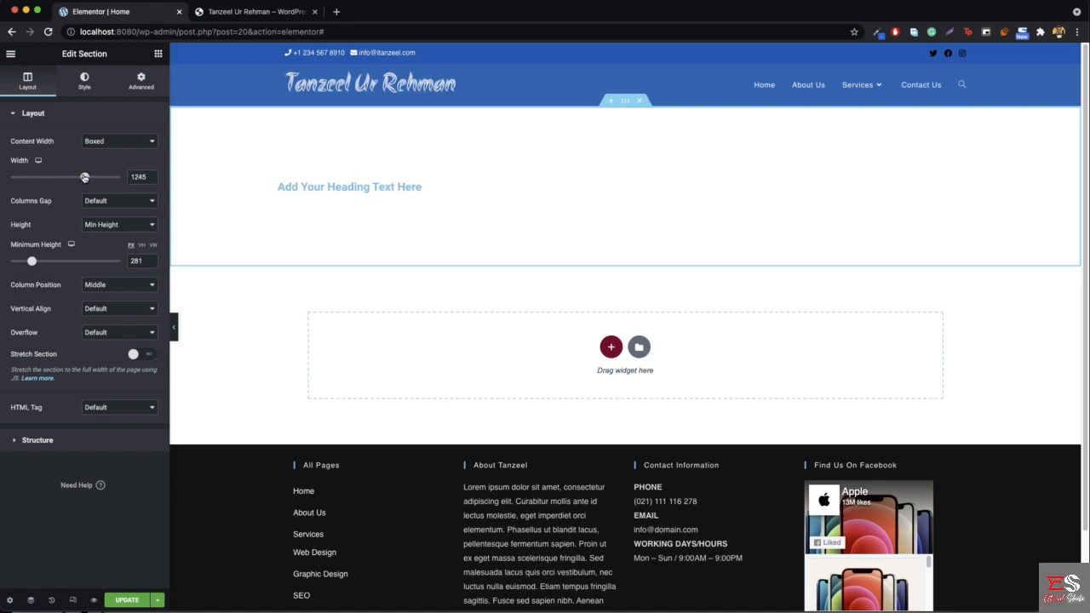
pyautogui.doubleClick(137, 177)
pyautogui.write('1200')
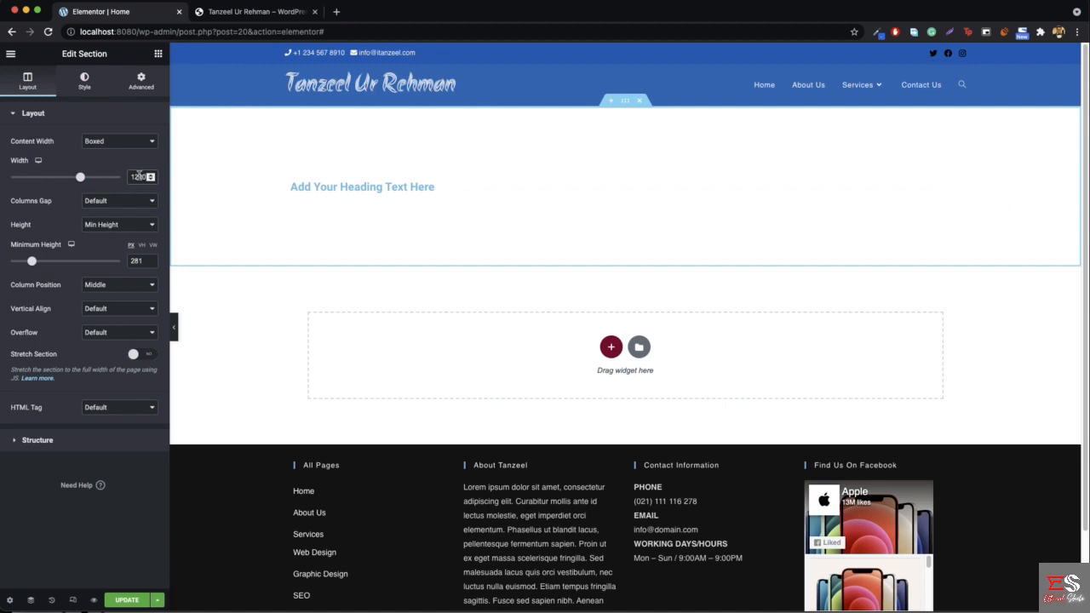
# Step: Widen the section's boxed content to about 1325 and reset the width to 1200
pyautogui.moveTo(79, 178)
pyautogui.mouseDown()
pyautogui.moveTo(120, 177)
pyautogui.moveTo(92, 177)
pyautogui.mouseUp()
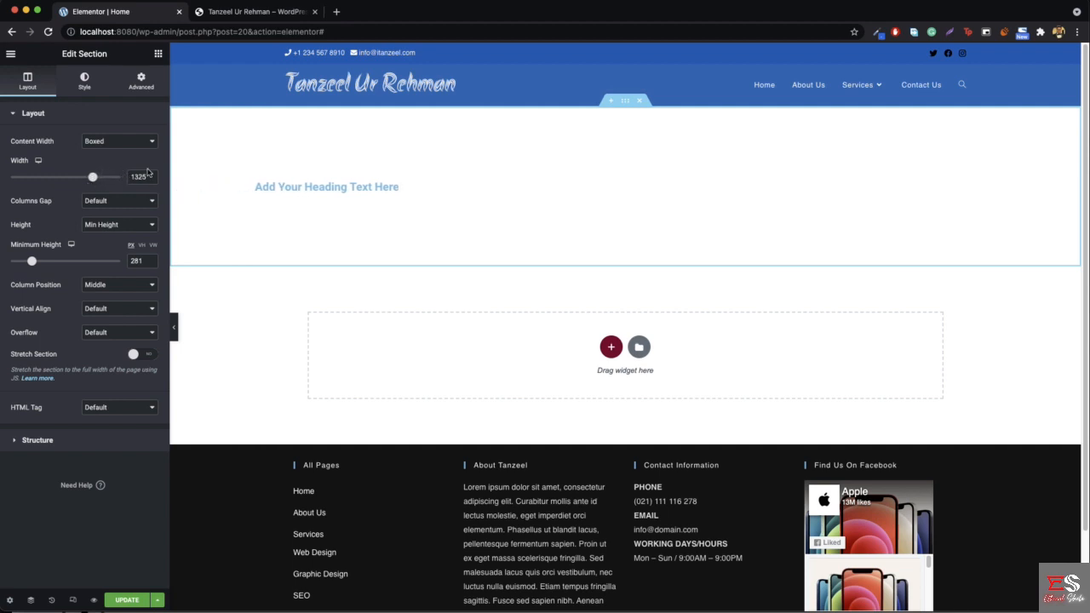
pyautogui.doubleClick(133, 174)
pyautogui.write('1200')
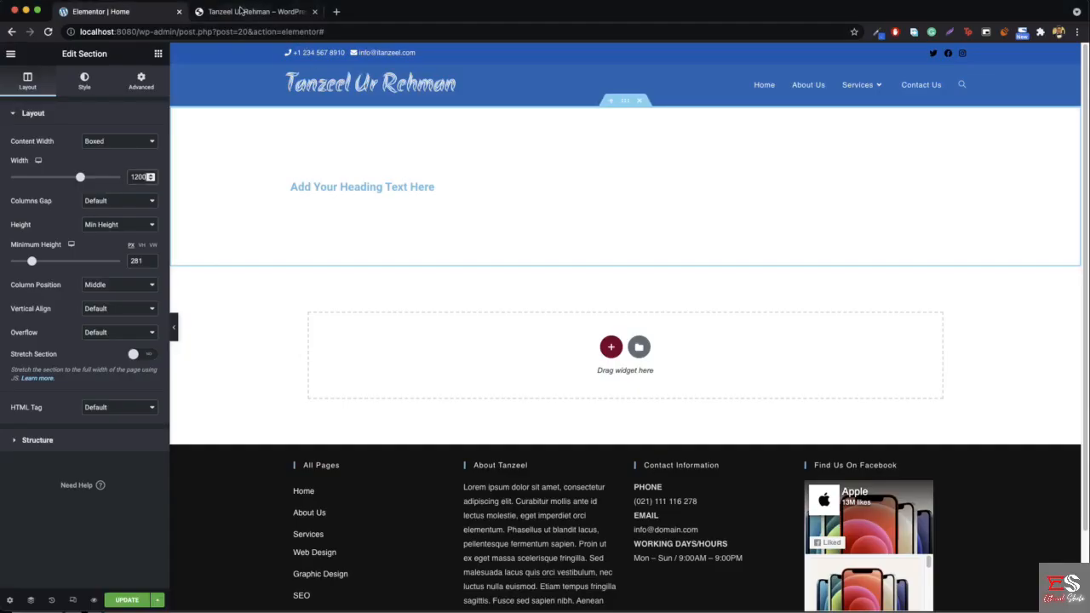
# Step: Review on itanzeel.com how the content of each home page section sits within its full-width background
pyautogui.click(243, 11)
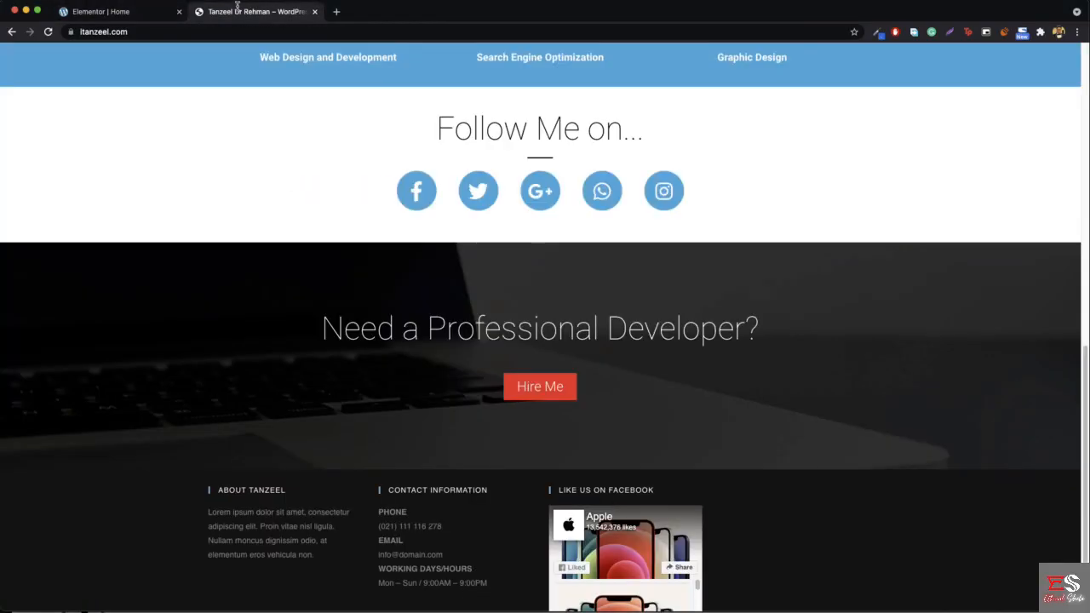
pyautogui.scroll(1, 320, 178)
pyautogui.scroll(6, 320, 178)
pyautogui.scroll(-7, 316, 336)
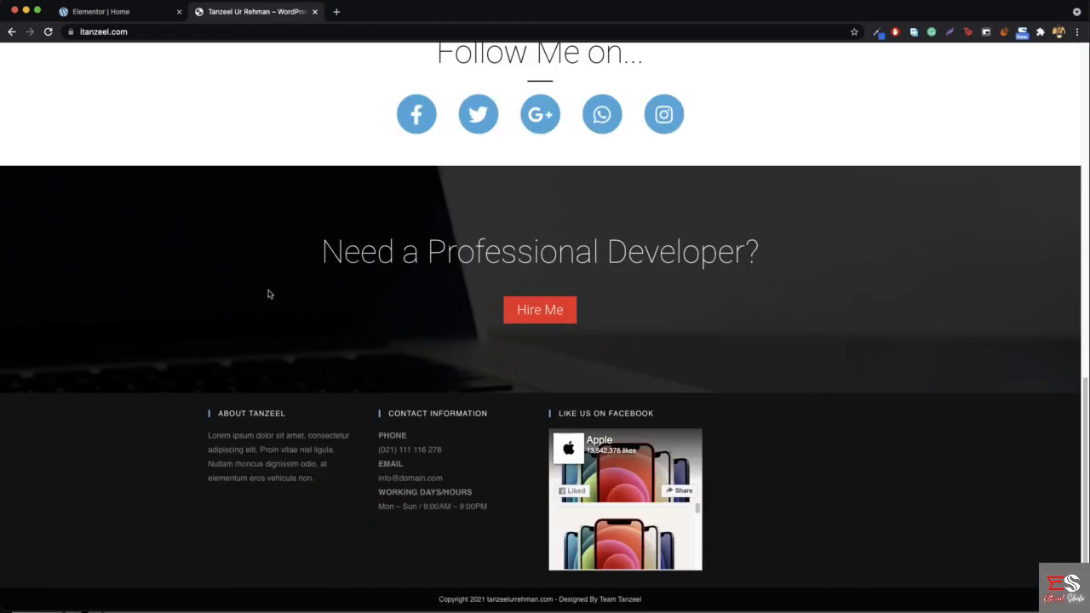
pyautogui.scroll(5, 269, 289)
pyautogui.scroll(3, 269, 290)
pyautogui.scroll(-5, 140, 241)
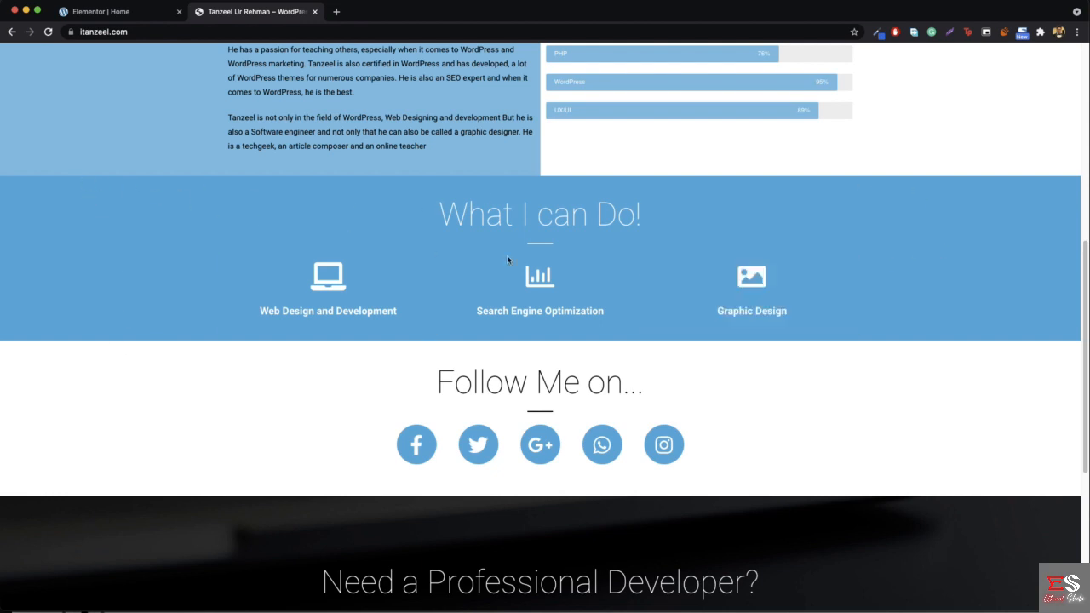
# Step: Return to the Elementor page and open the style settings of the heading's section
pyautogui.click(106, 15)
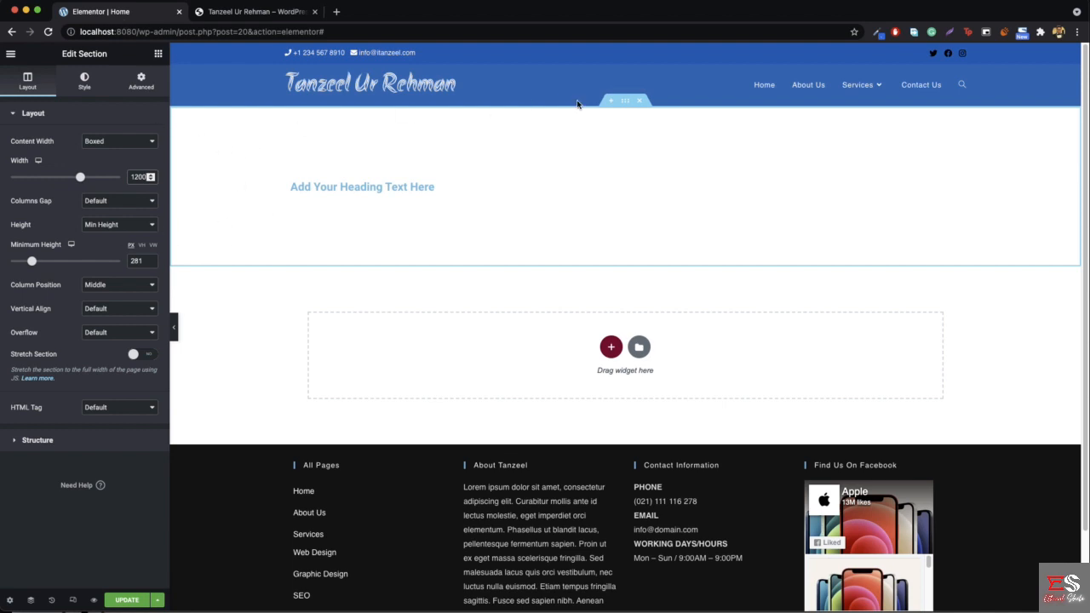
pyautogui.rightClick(624, 104)
pyautogui.click(647, 114)
pyautogui.moveTo(60, 53); pyautogui.dragTo(112, 52)
pyautogui.click(122, 57)
pyautogui.click(84, 82)
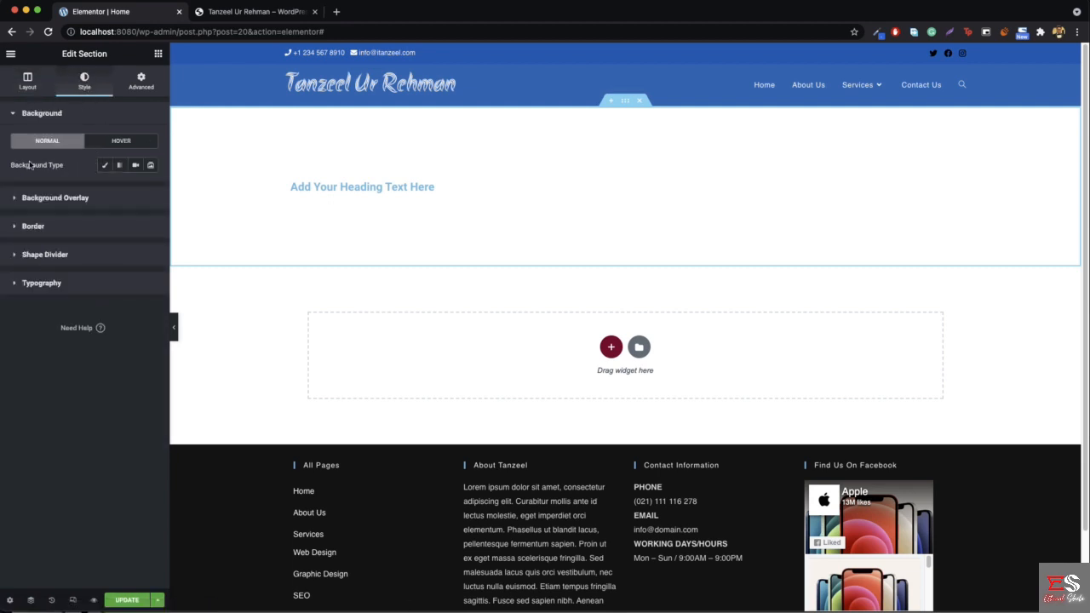
# Step: Give the section a Classic background with the color #000000
pyautogui.click(105, 166)
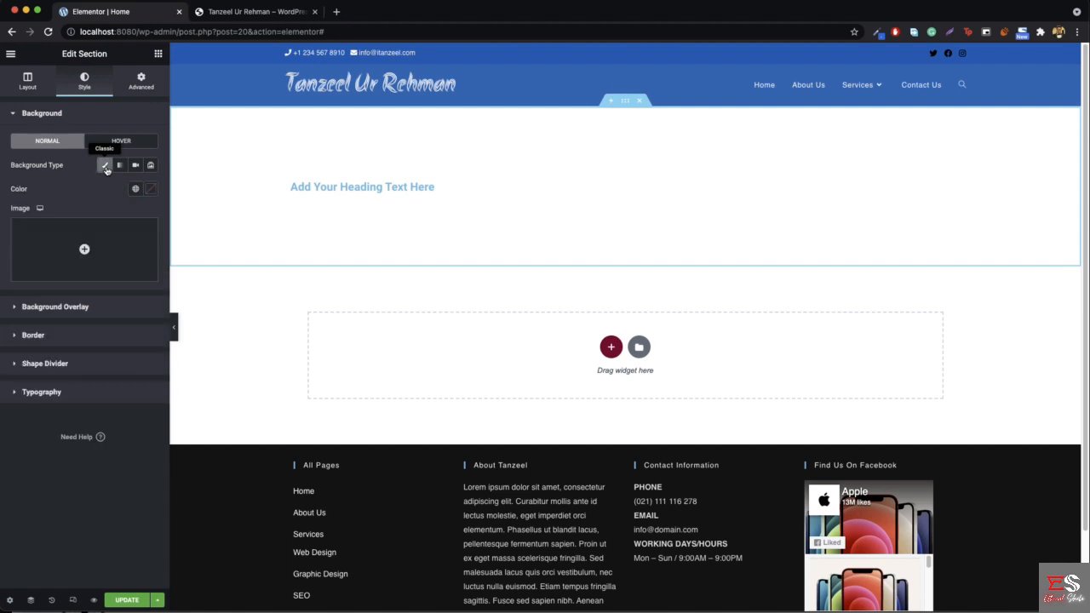
pyautogui.click(151, 188)
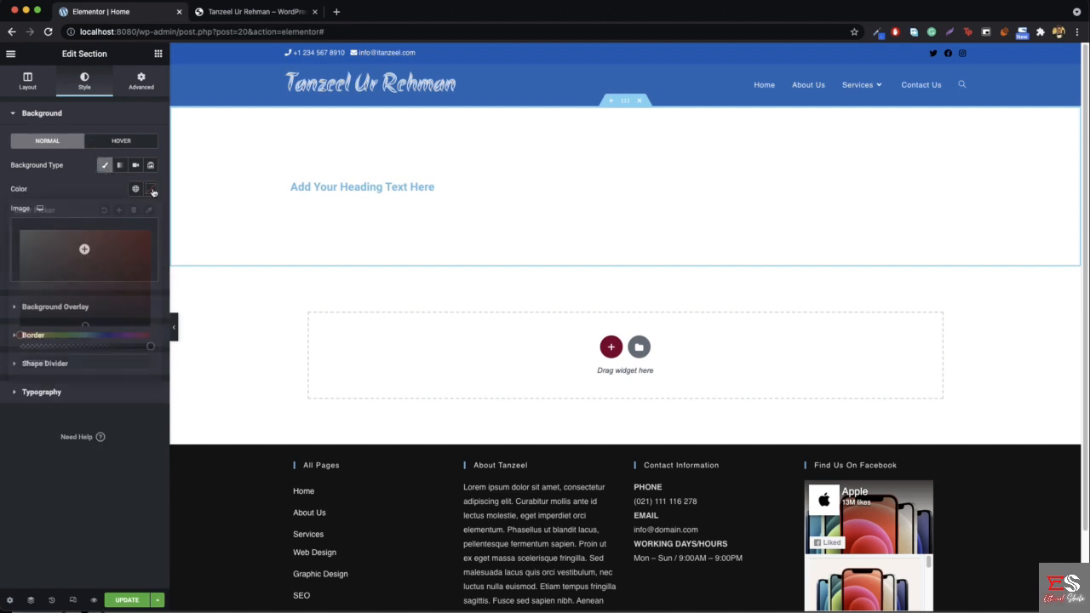
pyautogui.click(77, 311)
pyautogui.moveTo(55, 317); pyautogui.dragTo(2, 339)
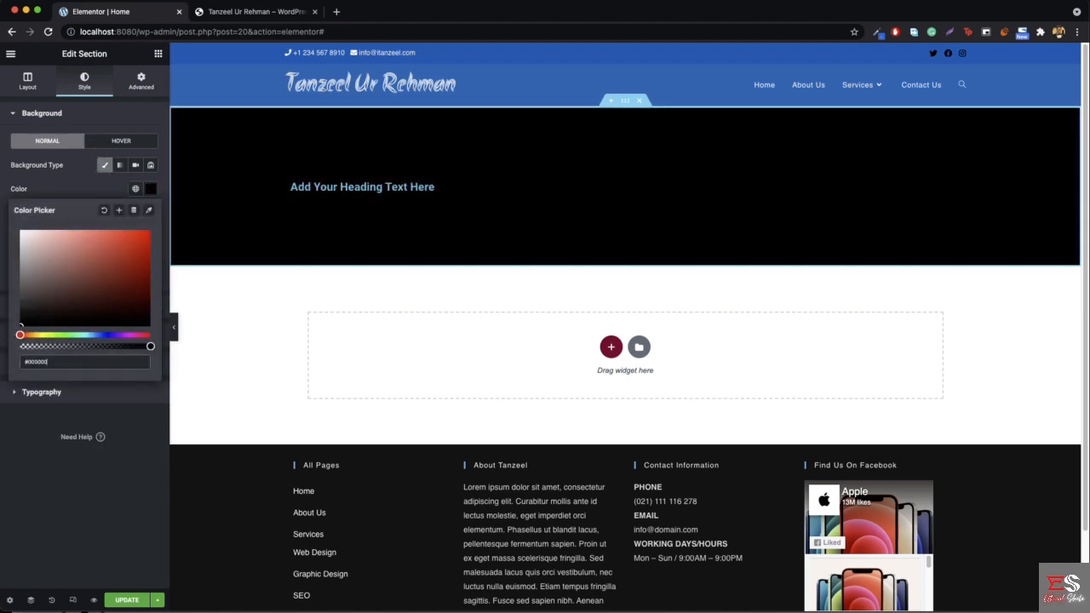
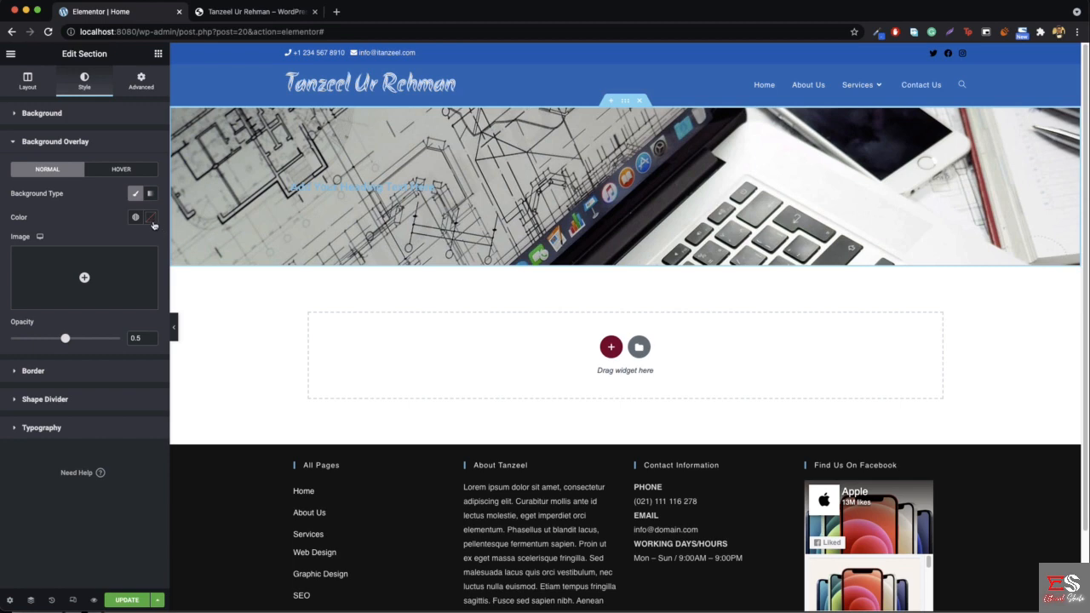
# Step: Set the section's background overlay color to #000000 and adjust the overlay's opacity
pyautogui.click(150, 218)
pyautogui.moveTo(134, 301); pyautogui.dragTo(20, 354)
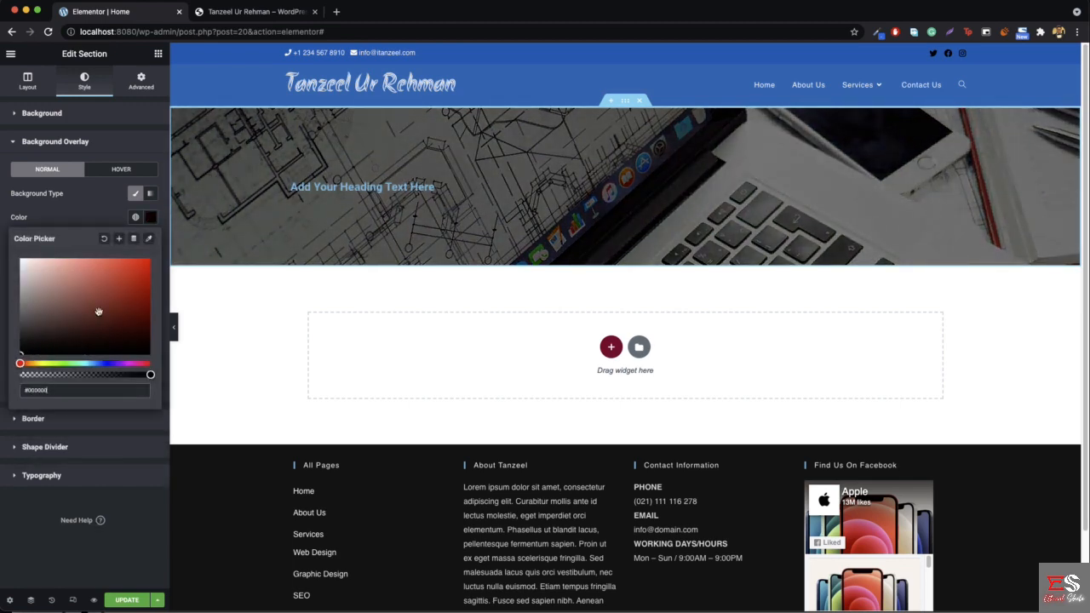
pyautogui.click(150, 218)
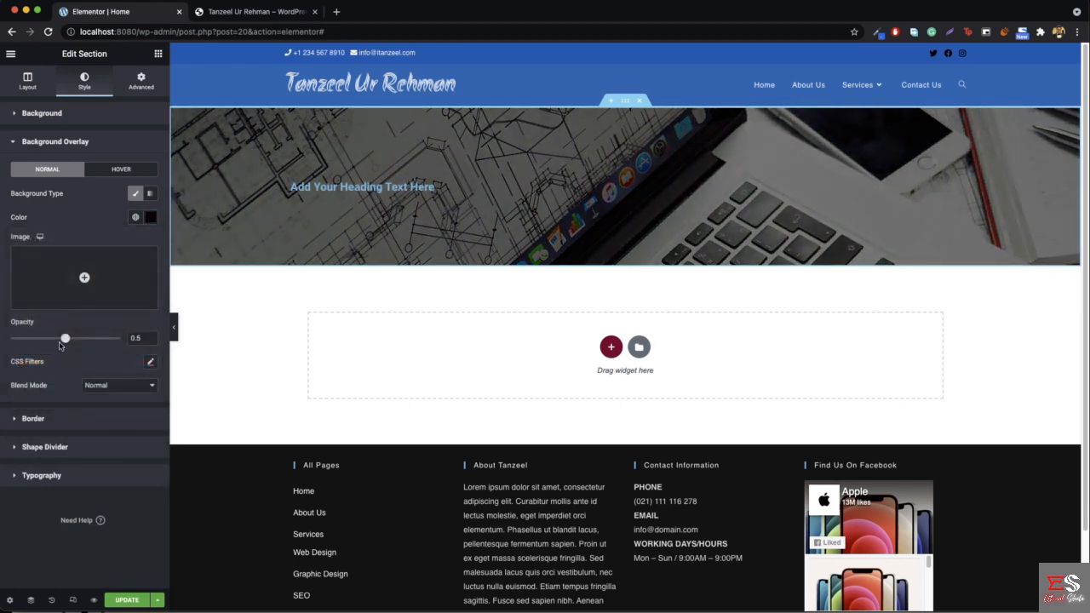
pyautogui.moveTo(66, 340)
pyautogui.mouseDown()
pyautogui.moveTo(102, 340)
pyautogui.moveTo(43, 344)
pyautogui.moveTo(67, 348)
pyautogui.mouseUp()
# Step: Look through the section's Border and Shape Divider style options
pyautogui.click(34, 418)
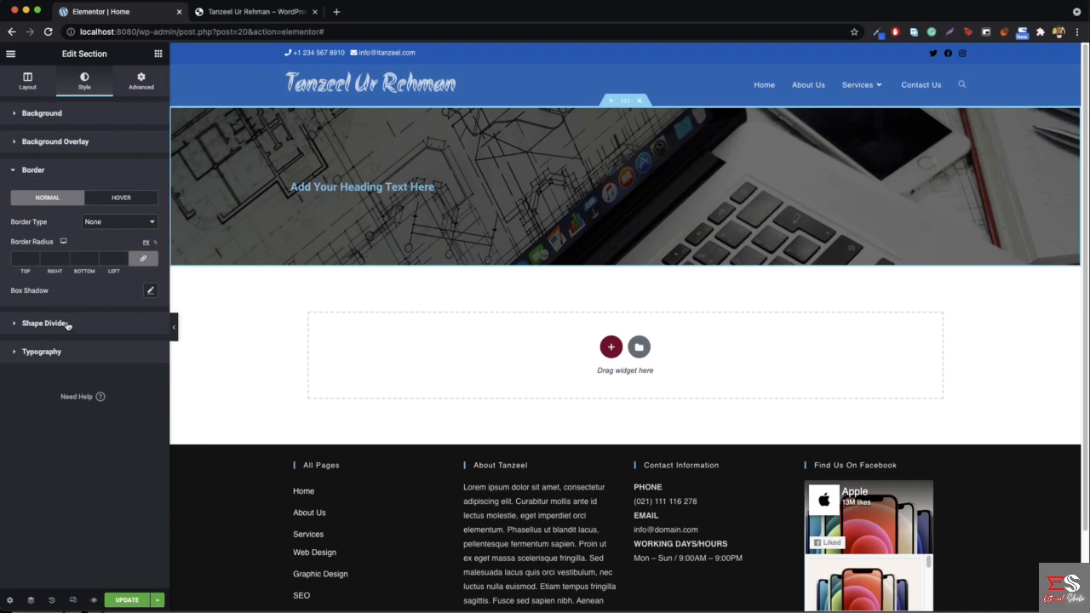
pyautogui.click(67, 324)
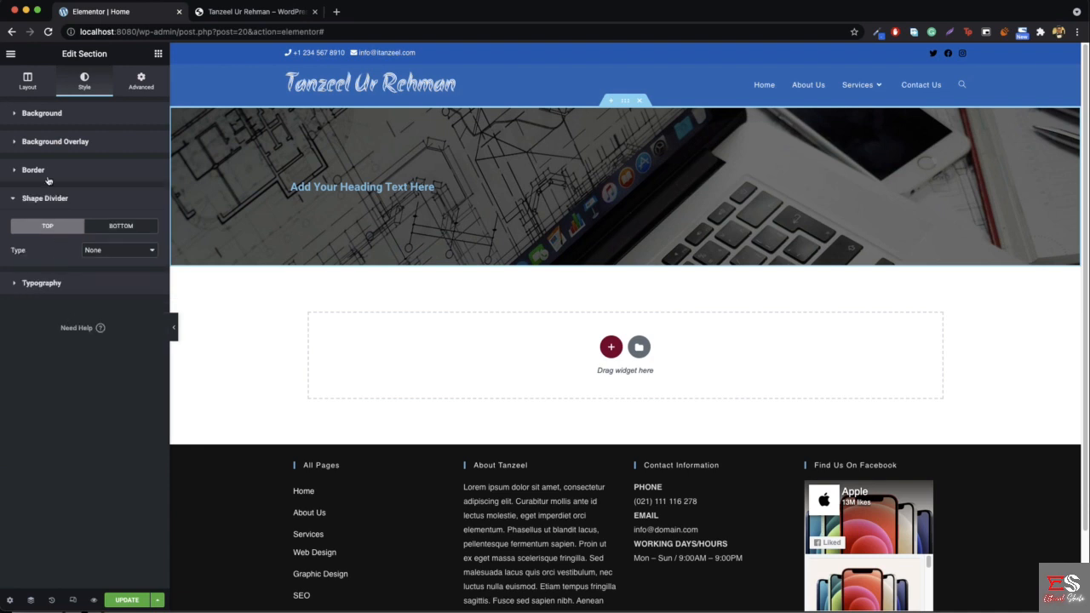
pyautogui.click(41, 171)
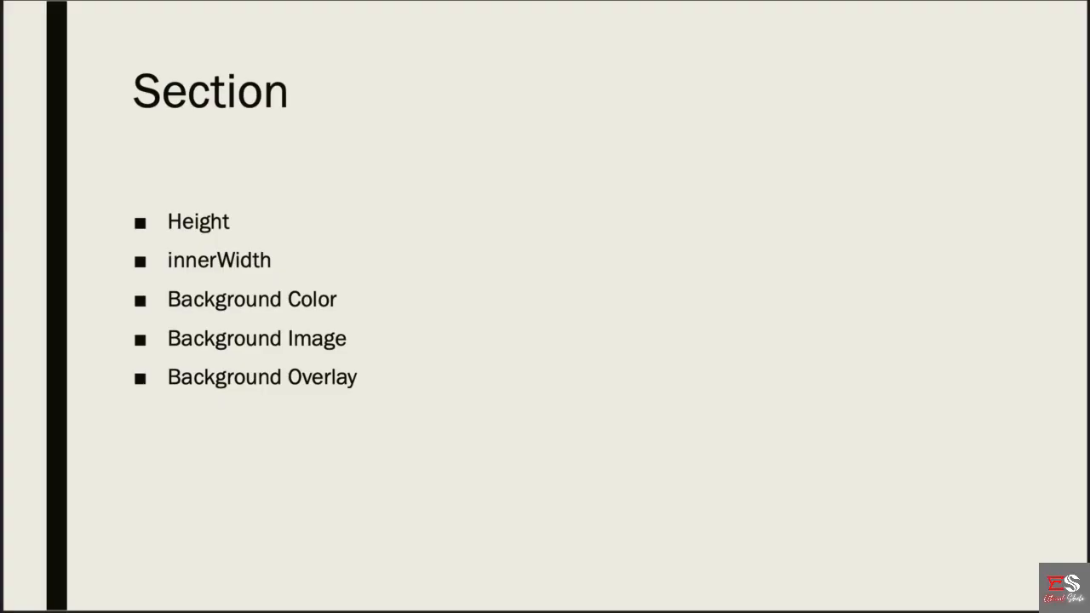
pyautogui.press('Right')
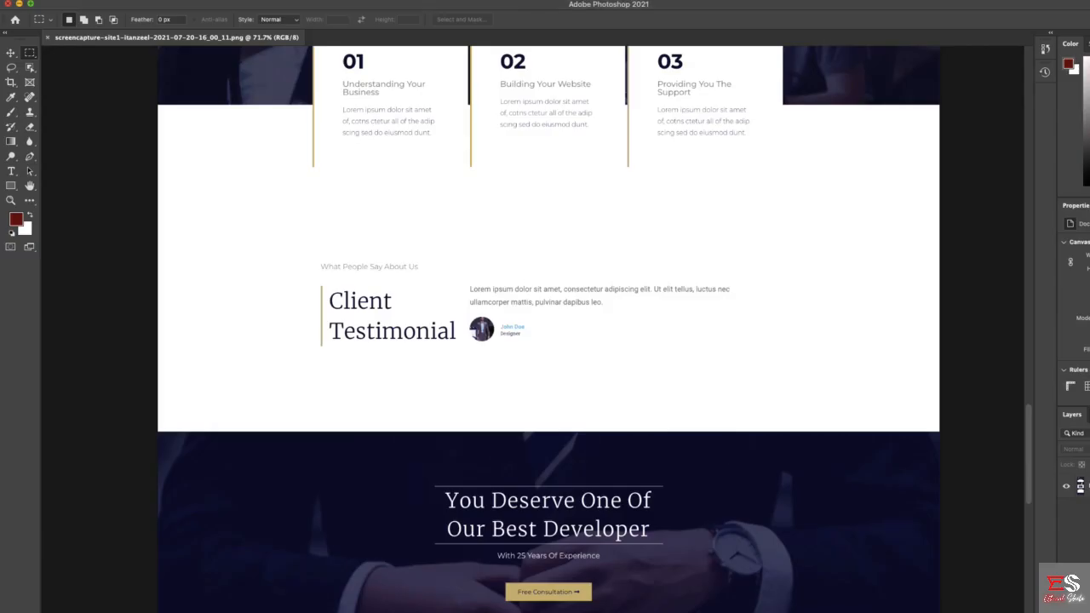
# Step: In the Photoshop mockup, find the "Explore What We Are Doing Better" section and marquee its service cards and its text column
pyautogui.scroll(-3, 463, 355)
pyautogui.scroll(8, 465, 356)
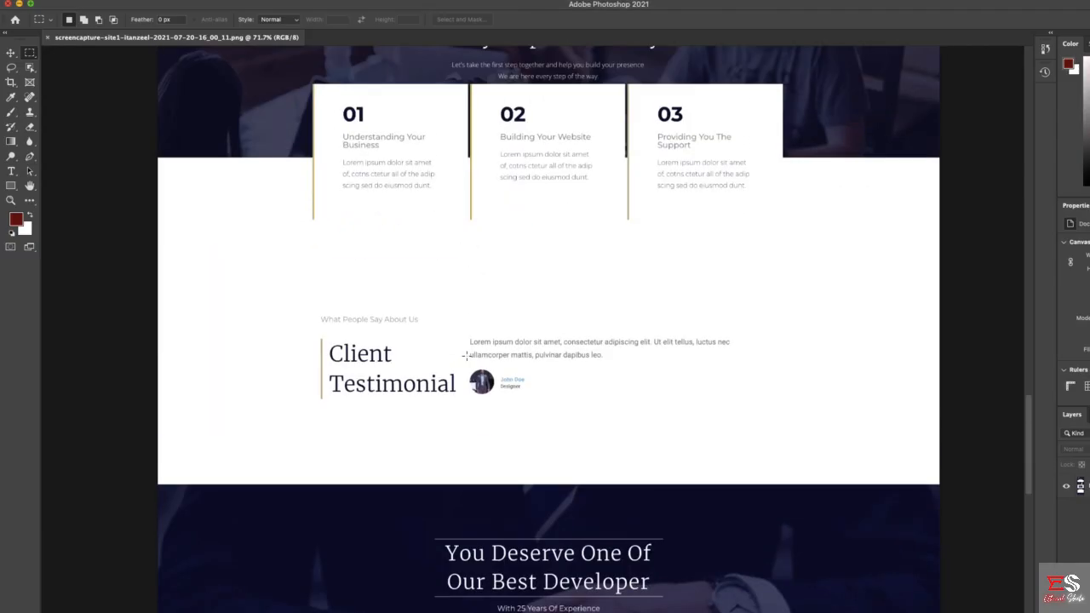
pyautogui.scroll(10, 467, 356)
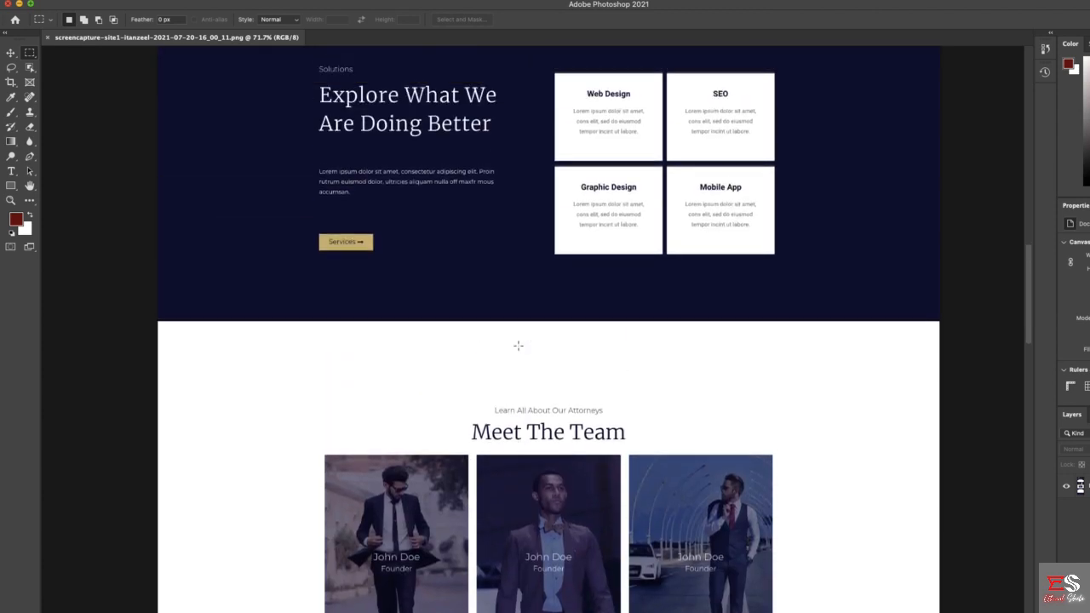
pyautogui.scroll(3, 645, 334)
pyautogui.moveTo(532, 238); pyautogui.dragTo(828, 475)
pyautogui.moveTo(289, 223); pyautogui.dragTo(511, 448)
# Step: Marquee the whole dark "Explore What We Are Doing Better" section and its inner content area in turn, and clear the selection
pyautogui.moveTo(230, 195); pyautogui.dragTo(865, 498)
pyautogui.click(205, 282)
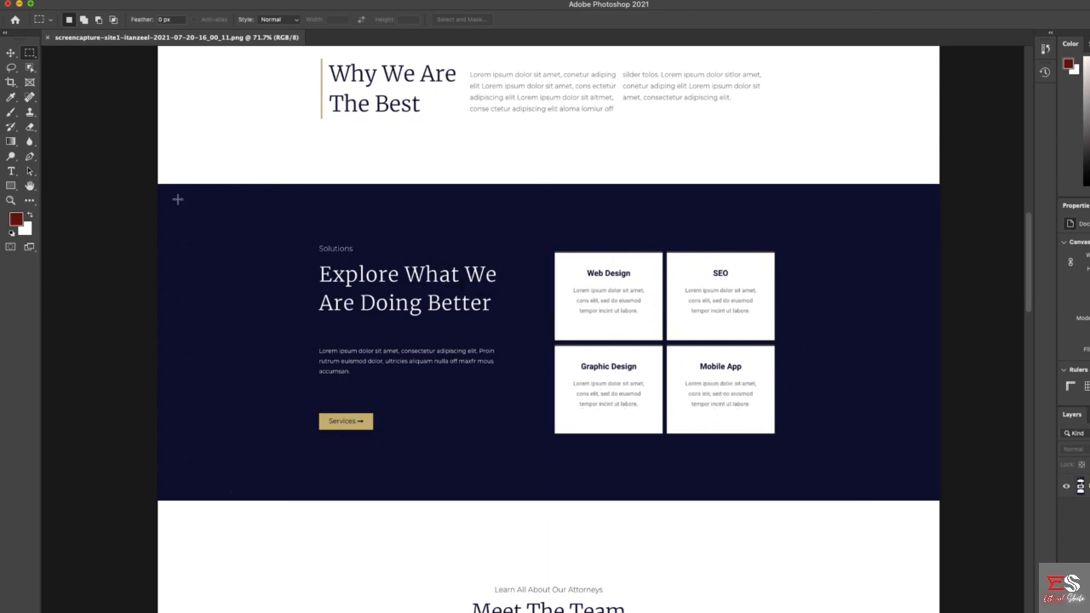
pyautogui.moveTo(159, 182); pyautogui.dragTo(935, 501)
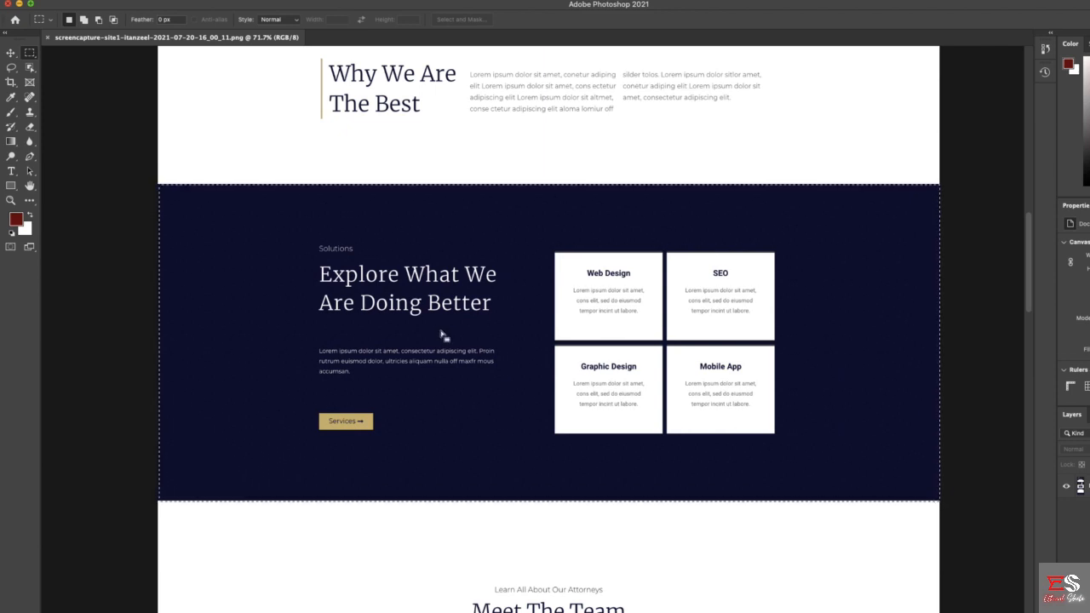
pyautogui.click(291, 243)
pyautogui.moveTo(279, 222); pyautogui.dragTo(831, 486)
pyautogui.click(302, 199)
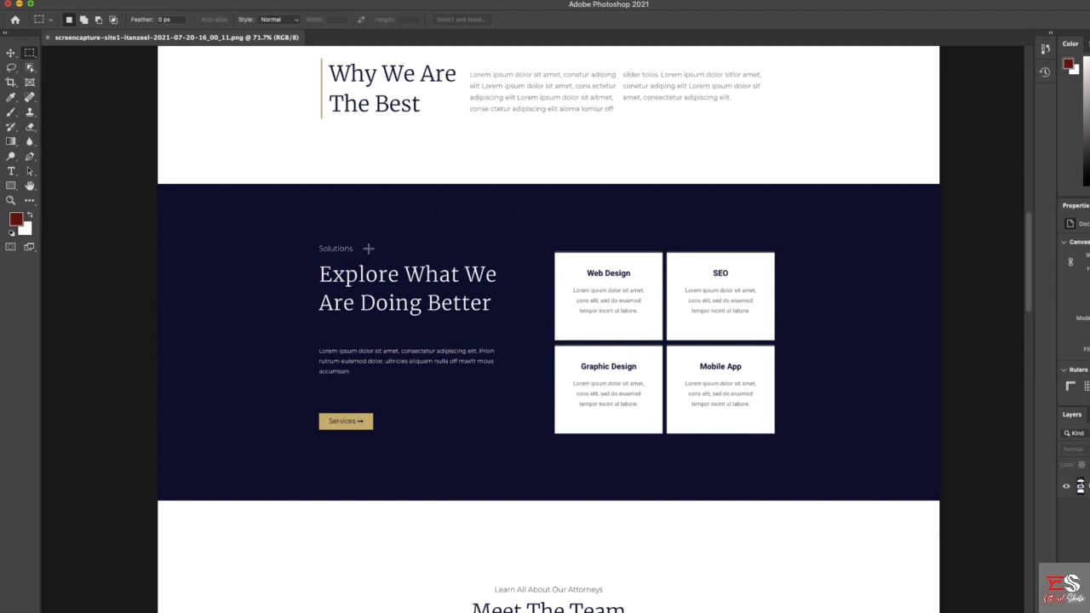
# Step: Marquee the four service cards as a block, individual cards within it, and the whole card area, clearing the selection in between
pyautogui.moveTo(549, 242); pyautogui.dragTo(849, 448)
pyautogui.click(747, 462)
pyautogui.moveTo(543, 243); pyautogui.dragTo(662, 345)
pyautogui.moveTo(789, 248); pyautogui.dragTo(664, 341)
pyautogui.moveTo(536, 250); pyautogui.dragTo(664, 341)
pyautogui.click(699, 266)
pyautogui.moveTo(668, 254); pyautogui.dragTo(776, 347)
pyautogui.click(565, 353)
pyautogui.moveTo(531, 230); pyautogui.dragTo(809, 479)
pyautogui.click(783, 448)
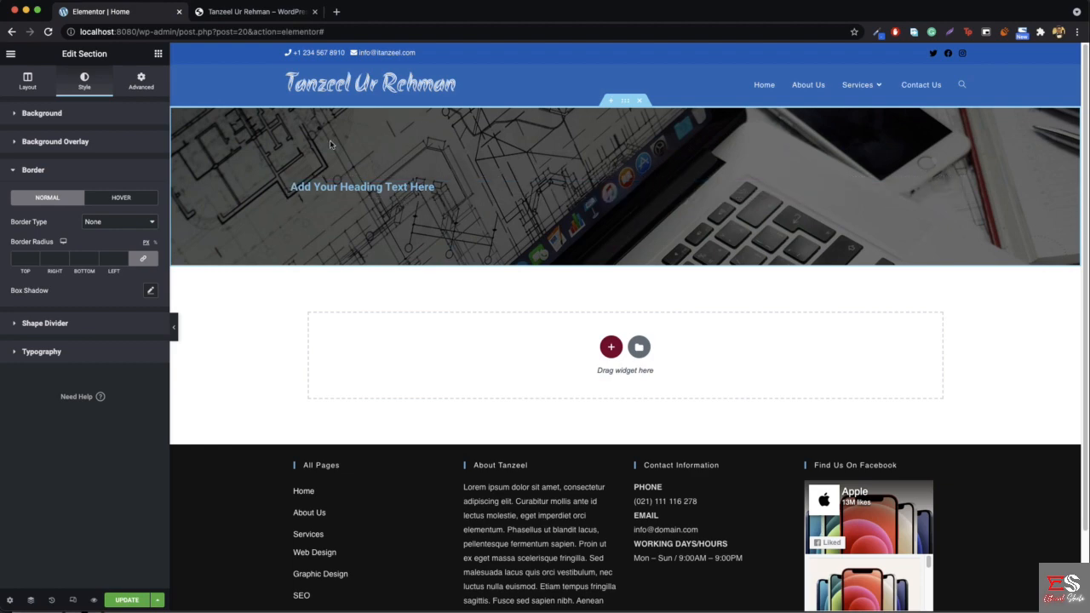
# Step: Switch to the Elementor editor, delete the section with the laptop background image, and add a new single-column section
pyautogui.click(640, 101)
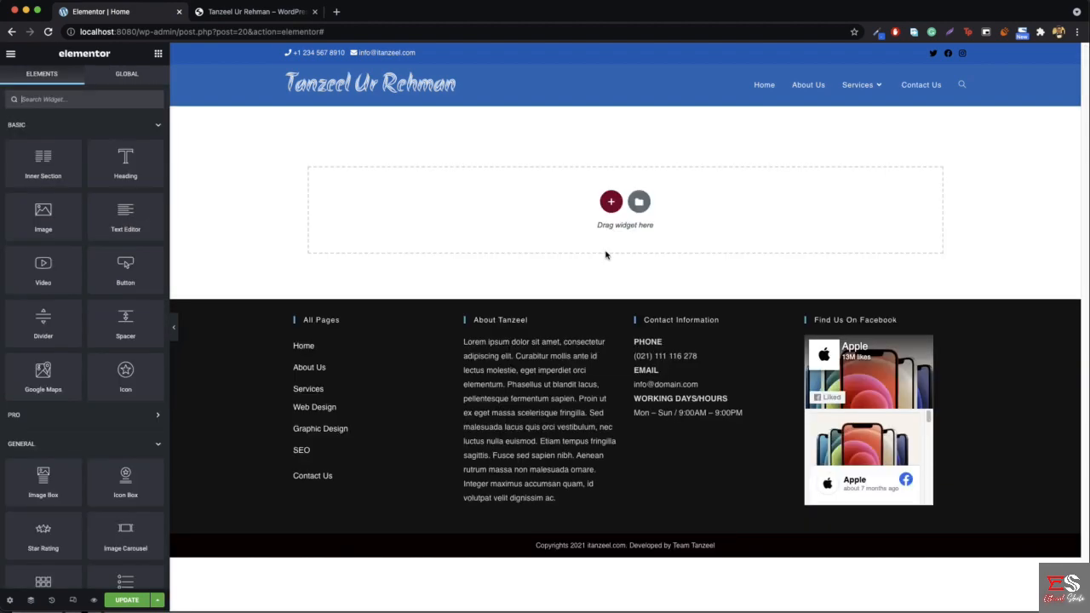
pyautogui.click(610, 203)
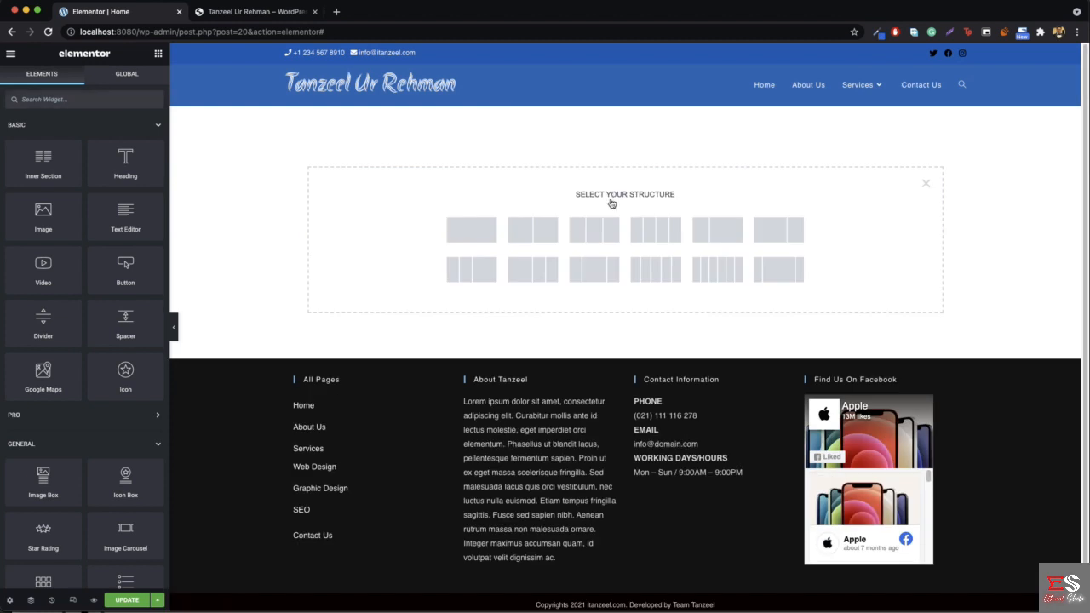
pyautogui.click(483, 236)
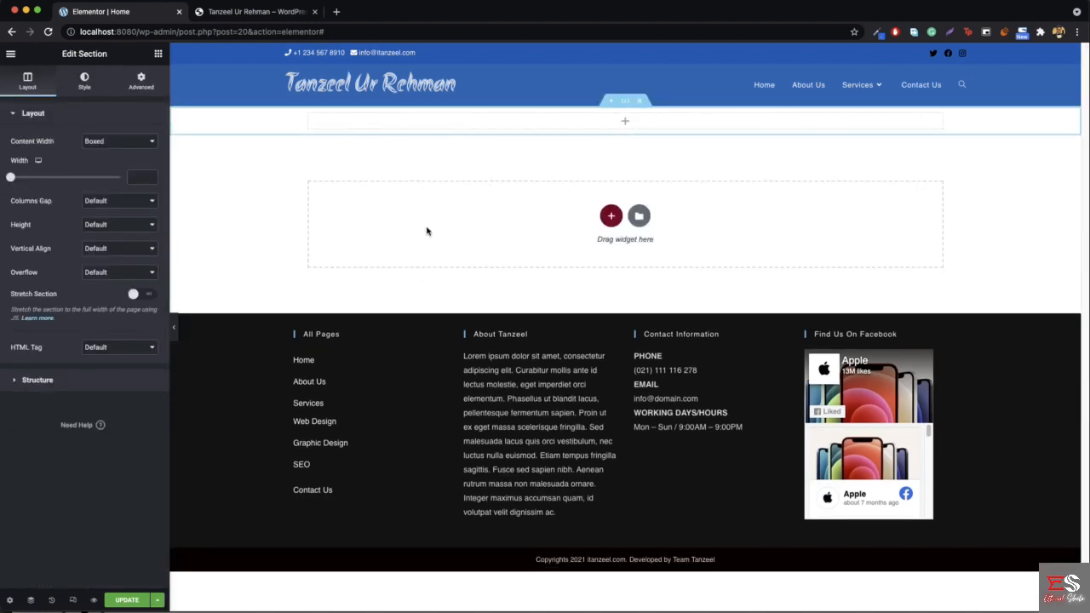
# Step: Give the new section a Classic background with the color #000000
pyautogui.rightClick(259, 123)
pyautogui.click(296, 130)
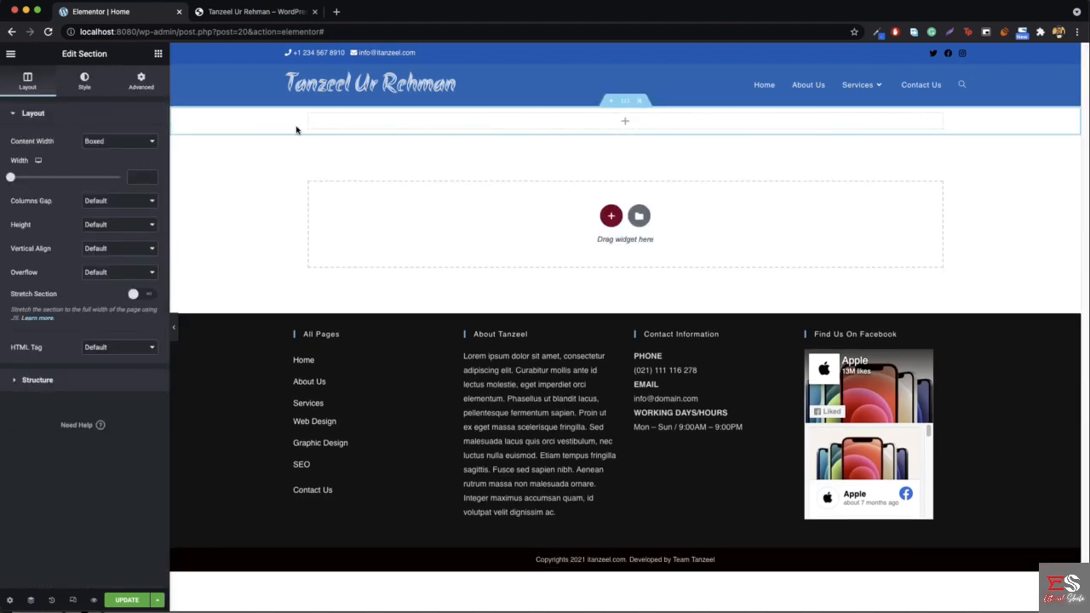
pyautogui.click(85, 81)
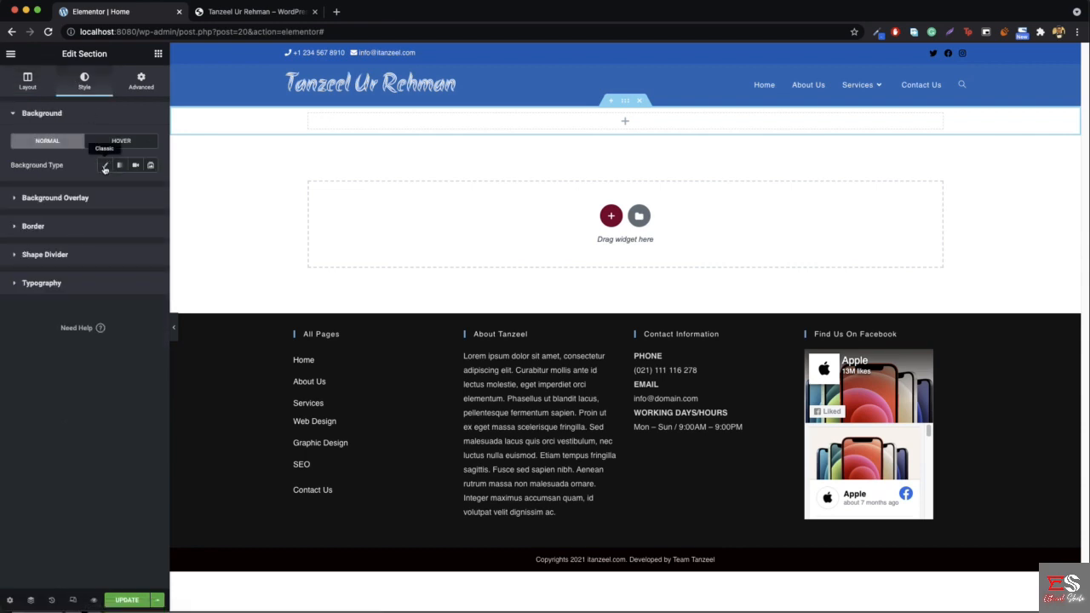
pyautogui.click(104, 166)
pyautogui.click(151, 188)
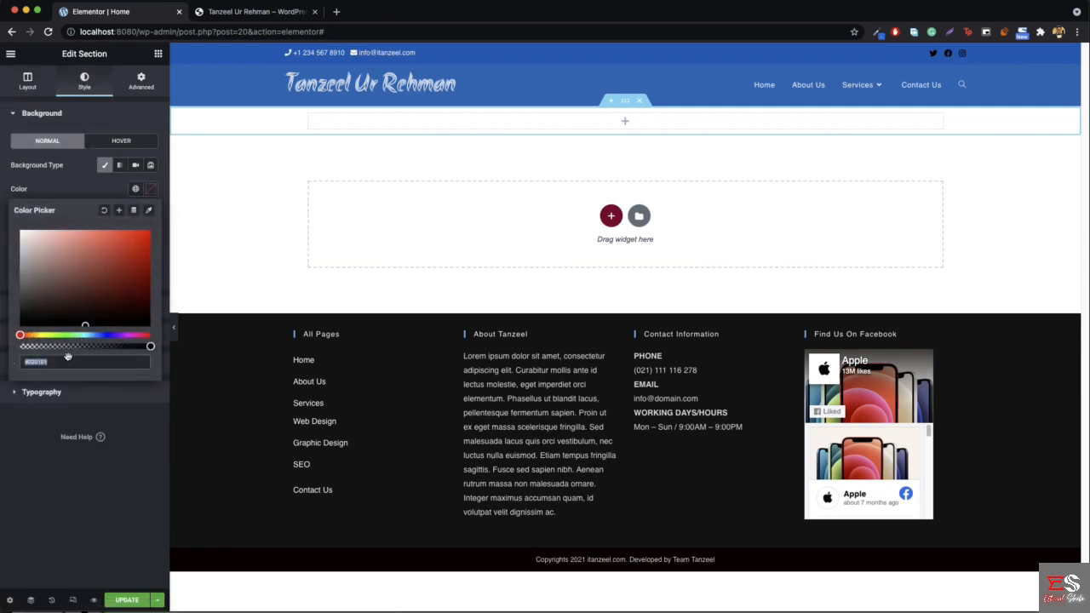
pyautogui.write('#000000')
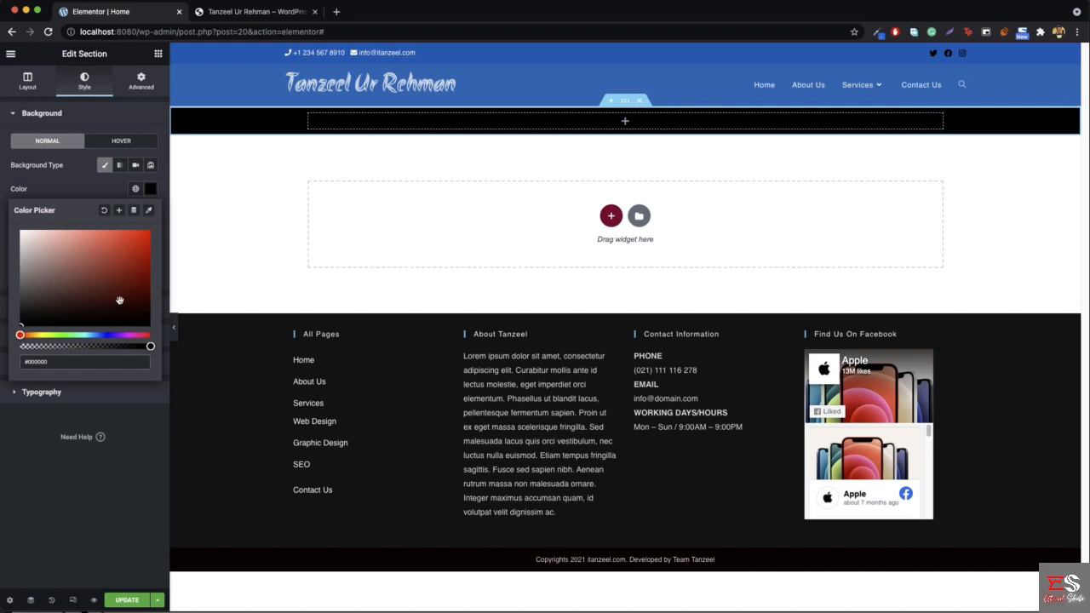
# Step: Set the black section's height to Min Height with a minimum height of 489 px
pyautogui.click(22, 85)
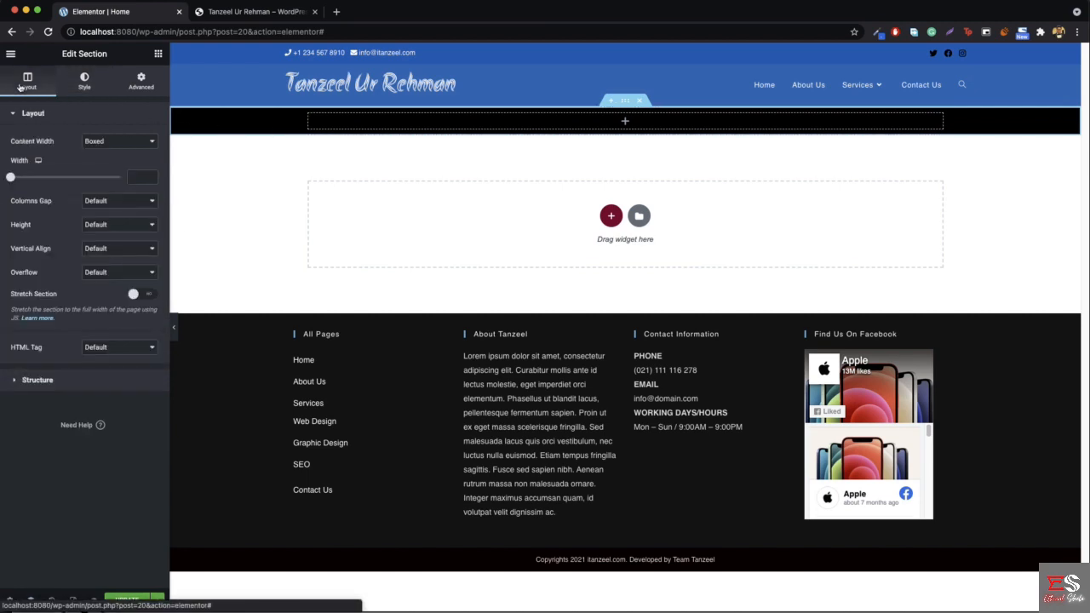
pyautogui.click(103, 226)
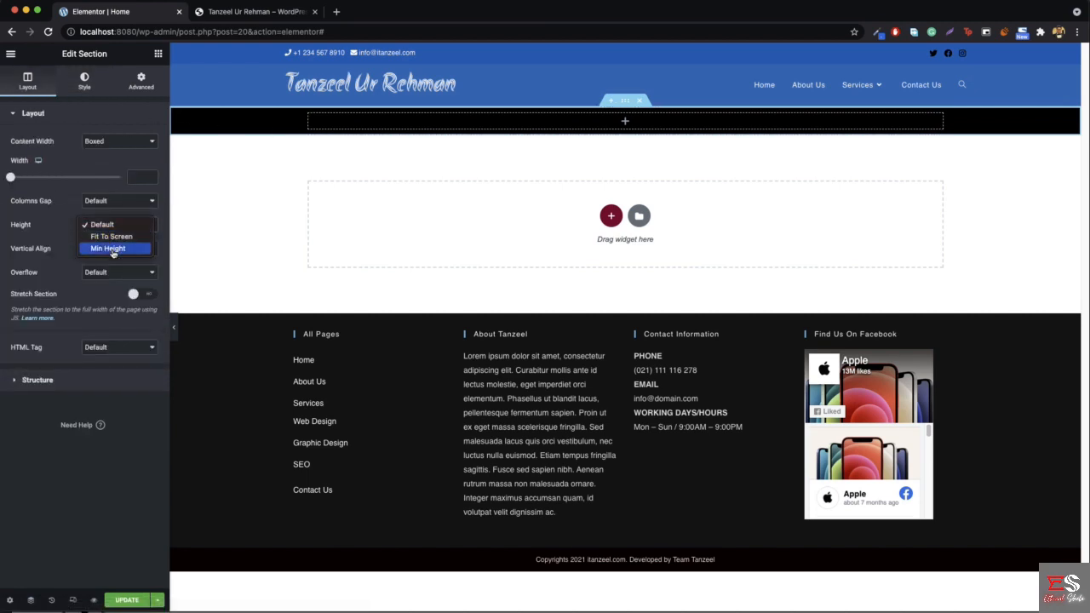
pyautogui.click(109, 249)
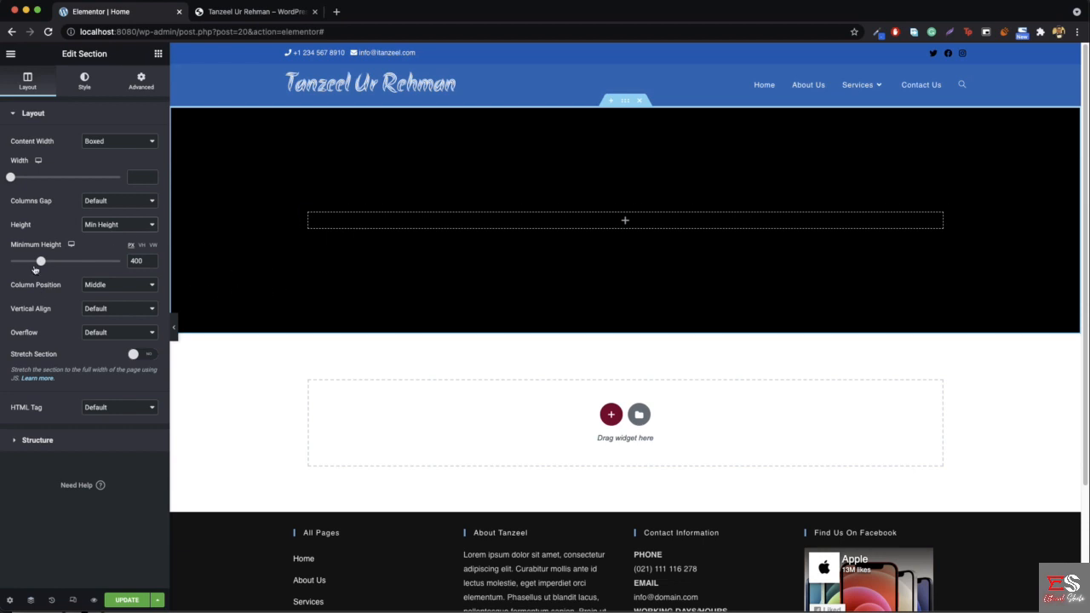
pyautogui.moveTo(40, 262); pyautogui.dragTo(47, 265)
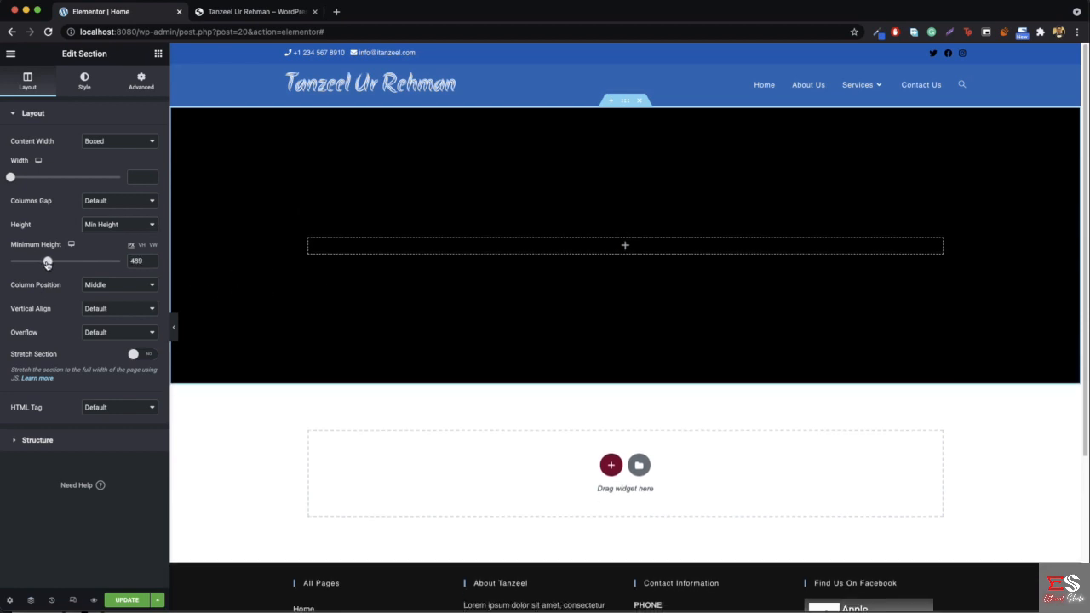
# Step: Add a second column to the black section beside the existing one
pyautogui.click(156, 53)
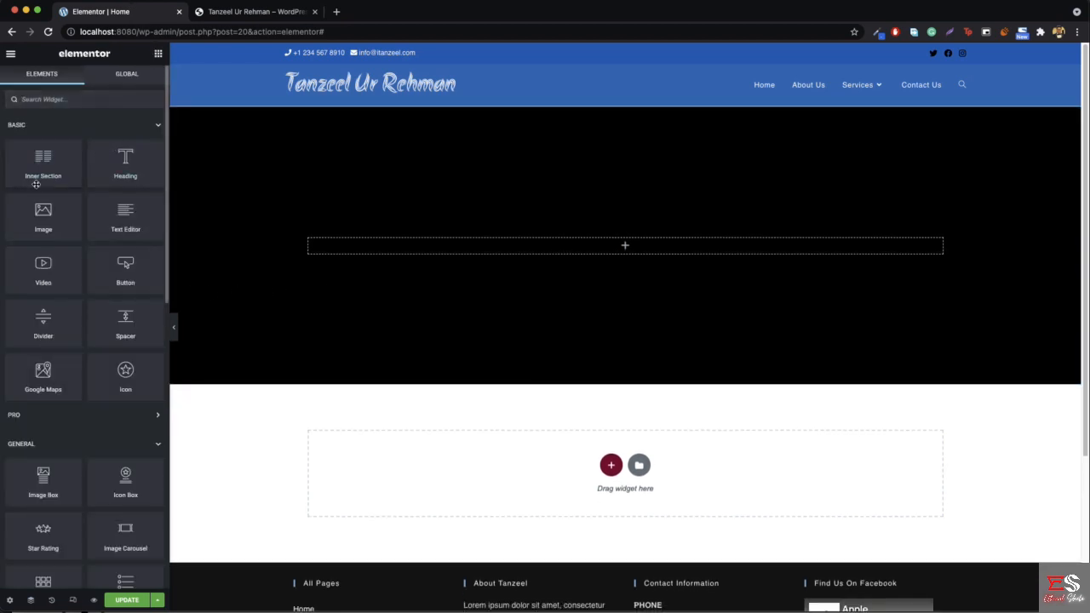
pyautogui.rightClick(306, 242)
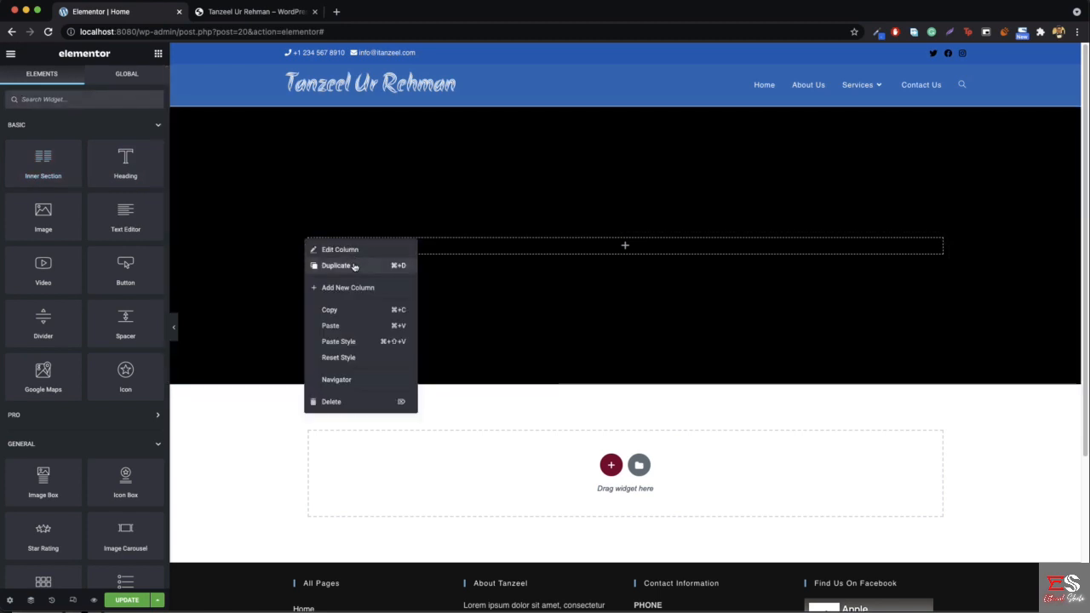
pyautogui.click(361, 290)
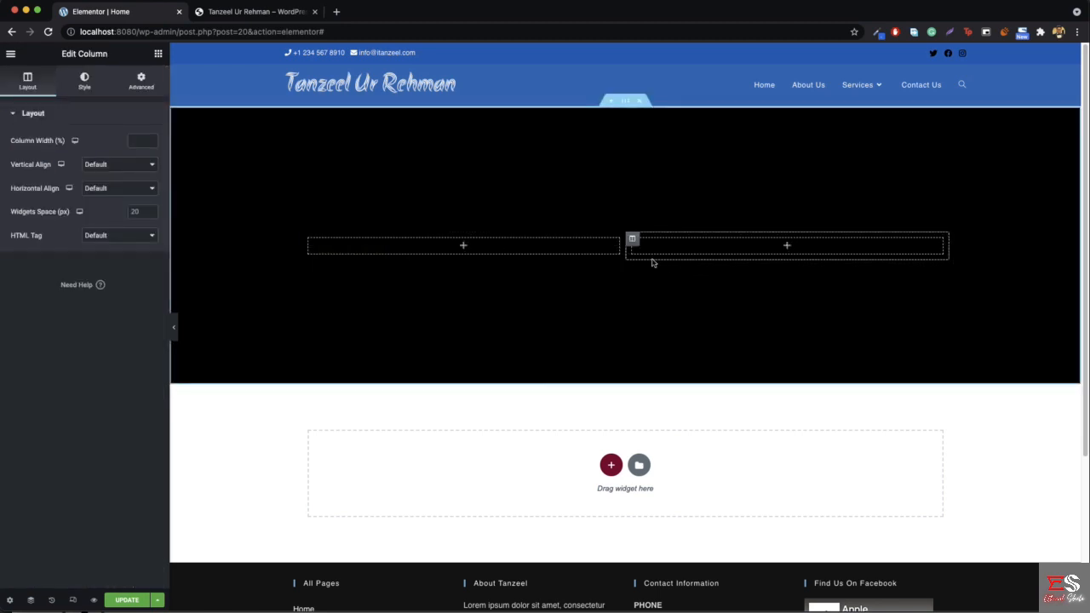
# Step: Place a Heading widget in the black section's first column and set its title to "The best Website"
pyautogui.click(157, 53)
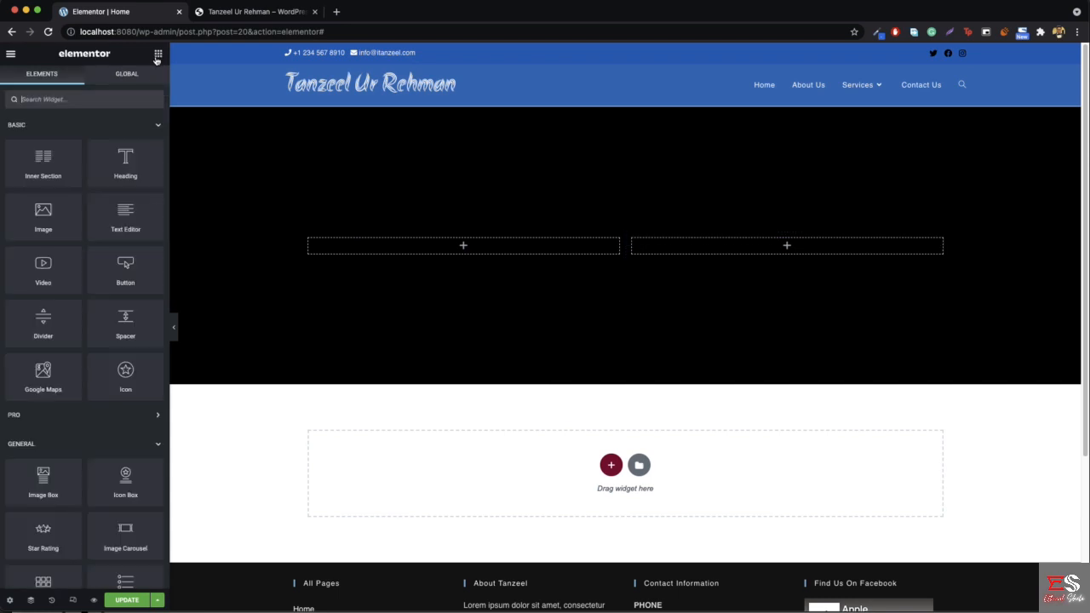
pyautogui.moveTo(126, 166); pyautogui.dragTo(479, 247)
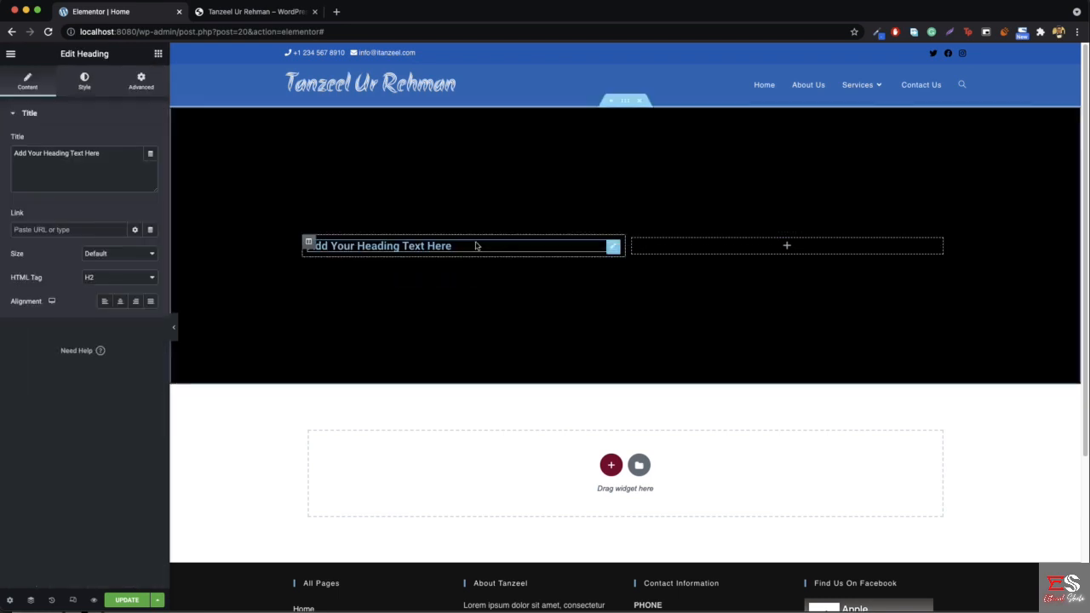
pyautogui.tripleClick(100, 153)
pyautogui.write('T')
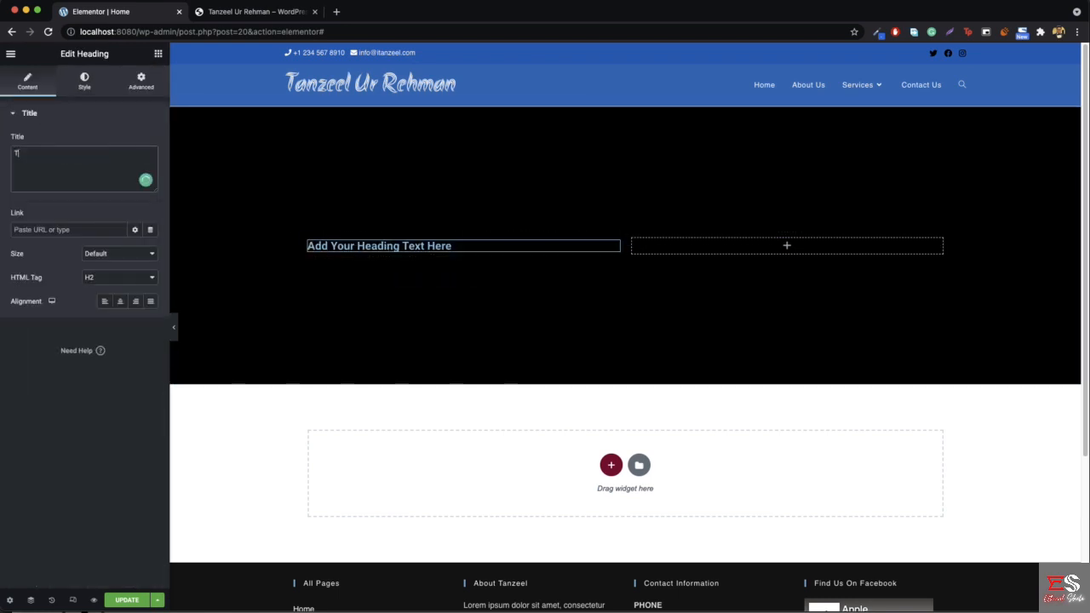
pyautogui.write('he best Website')
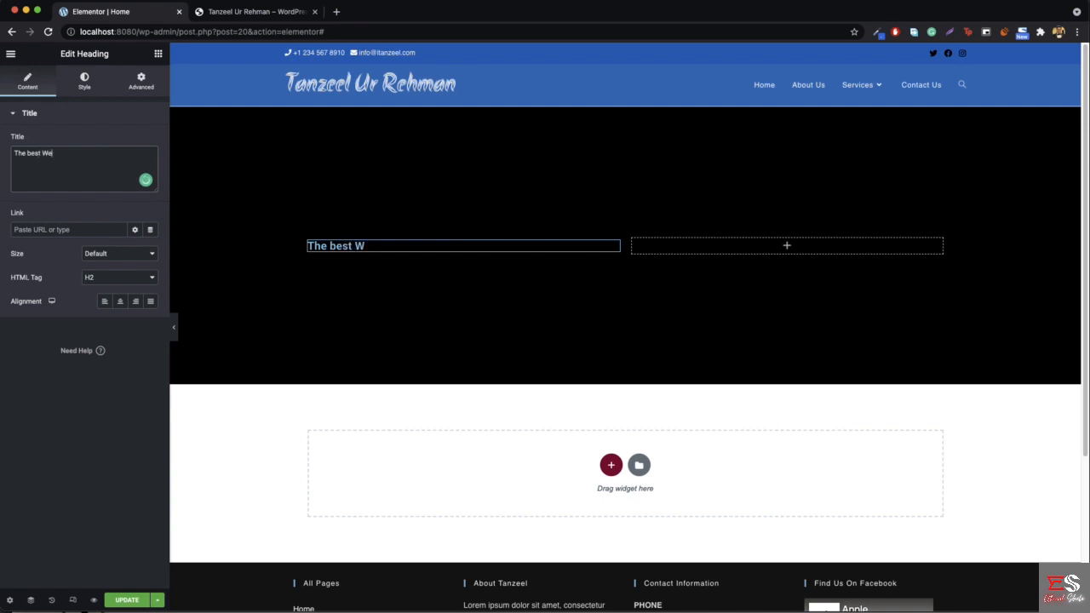
# Step: Place an Inner Section widget in the empty column beside "The best Website"
pyautogui.click(158, 57)
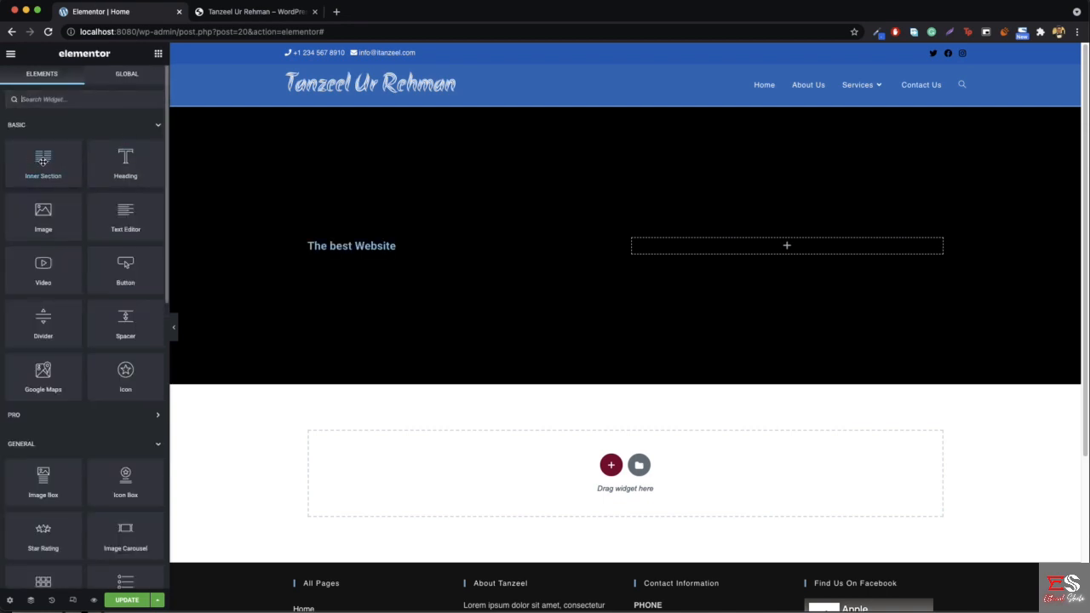
pyautogui.moveTo(43, 162); pyautogui.dragTo(783, 246)
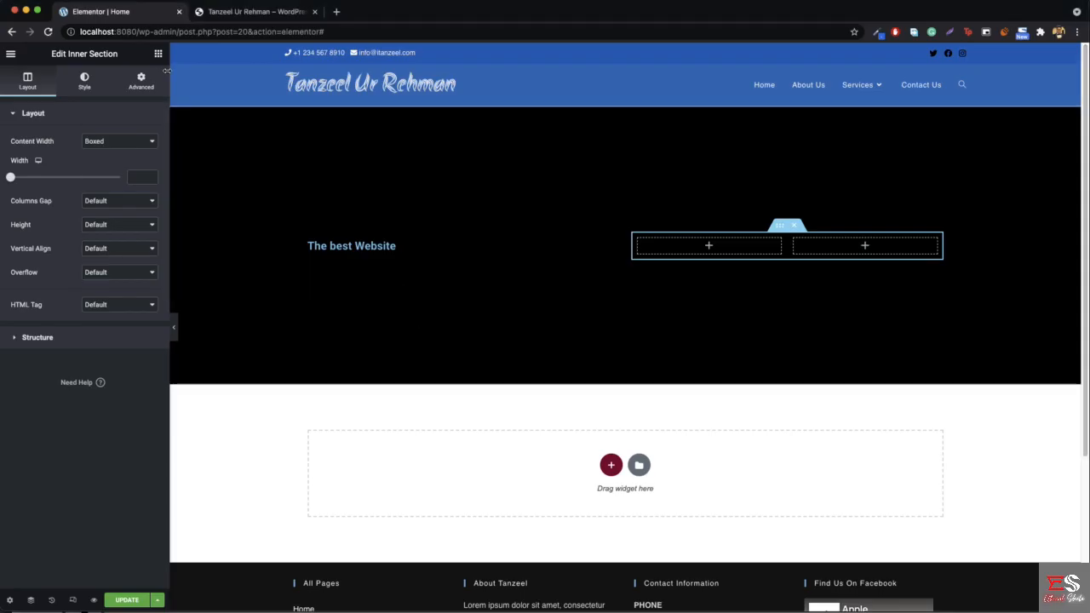
# Step: Add a Heading widget to the inner section's first column with a Text Editor widget below it
pyautogui.click(157, 52)
pyautogui.moveTo(109, 156); pyautogui.dragTo(715, 245)
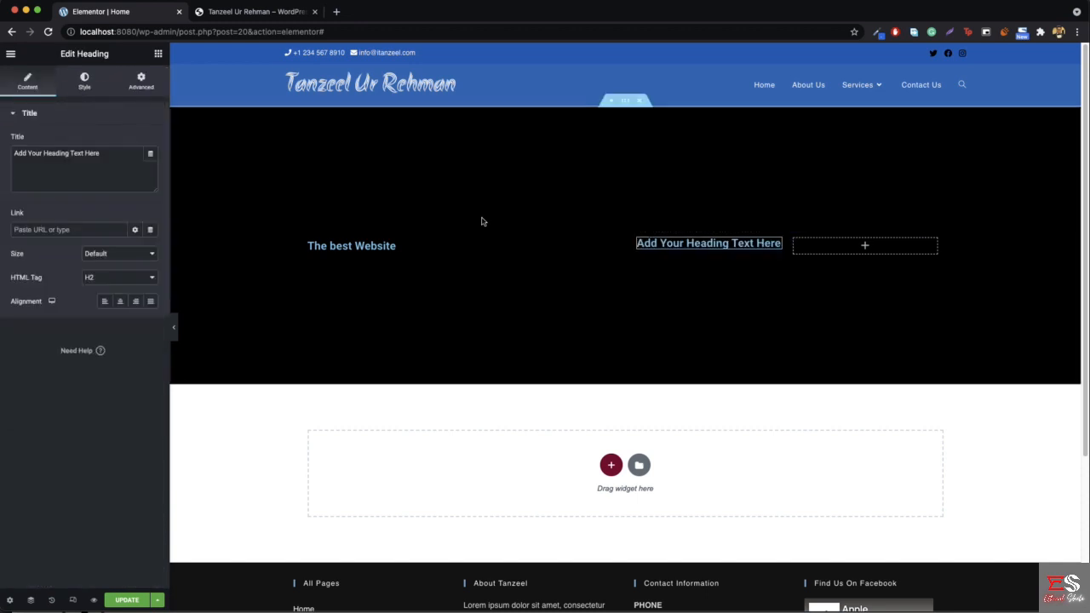
pyautogui.click(158, 53)
pyautogui.moveTo(119, 220); pyautogui.dragTo(707, 255)
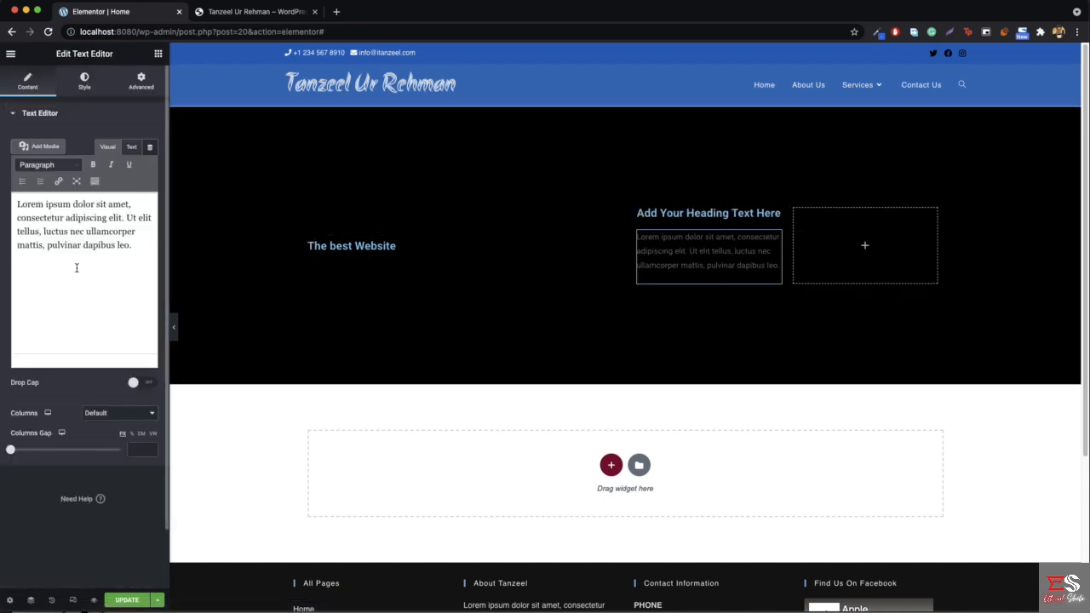
# Step: Duplicate the inner column holding the heading and text, and delete the leftover empty inner column
pyautogui.click(158, 53)
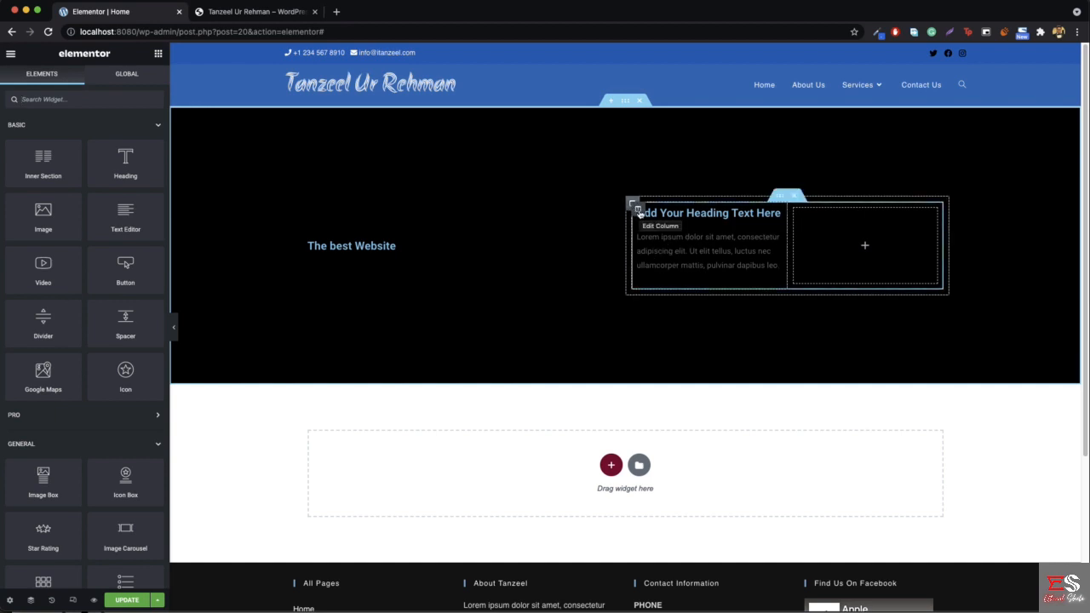
pyautogui.rightClick(639, 213)
pyautogui.click(673, 238)
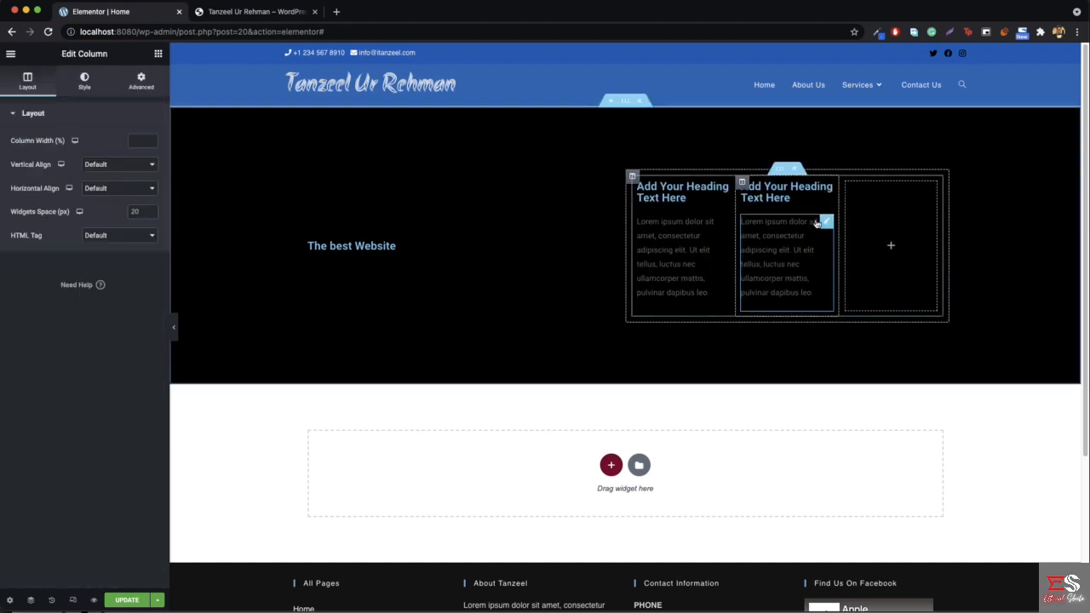
pyautogui.rightClick(847, 189)
pyautogui.click(884, 356)
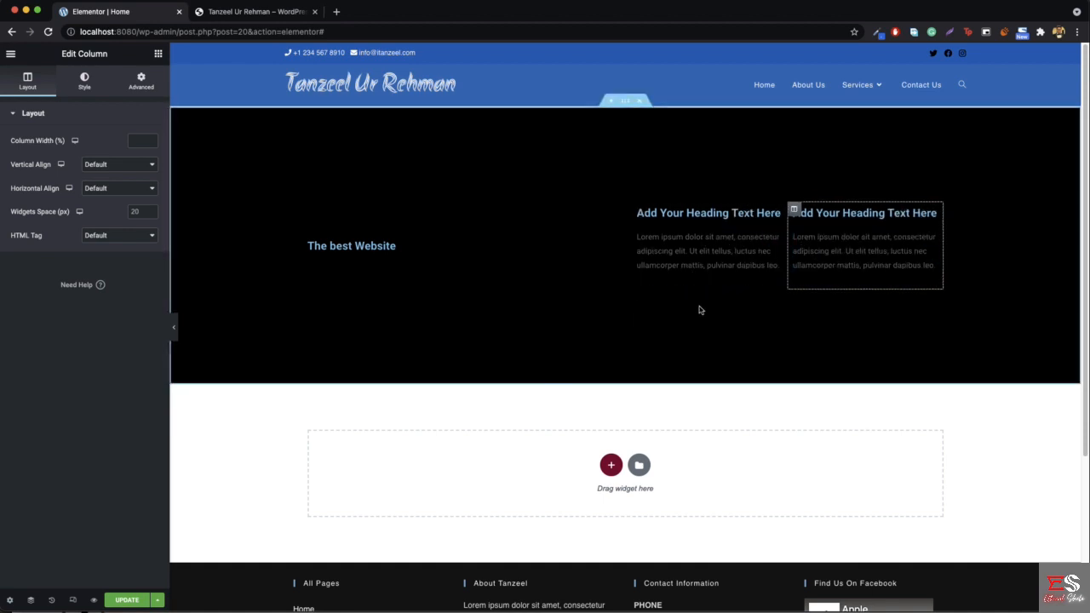
# Step: Give the first inner column a Classic background with the color #FFFFFF
pyautogui.rightClick(639, 213)
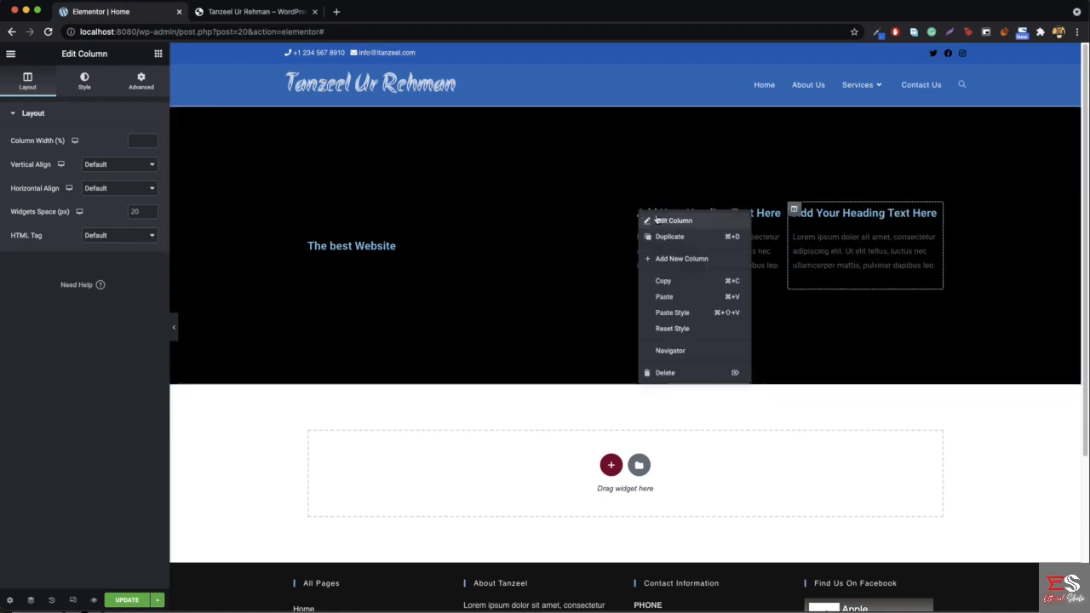
pyautogui.click(670, 222)
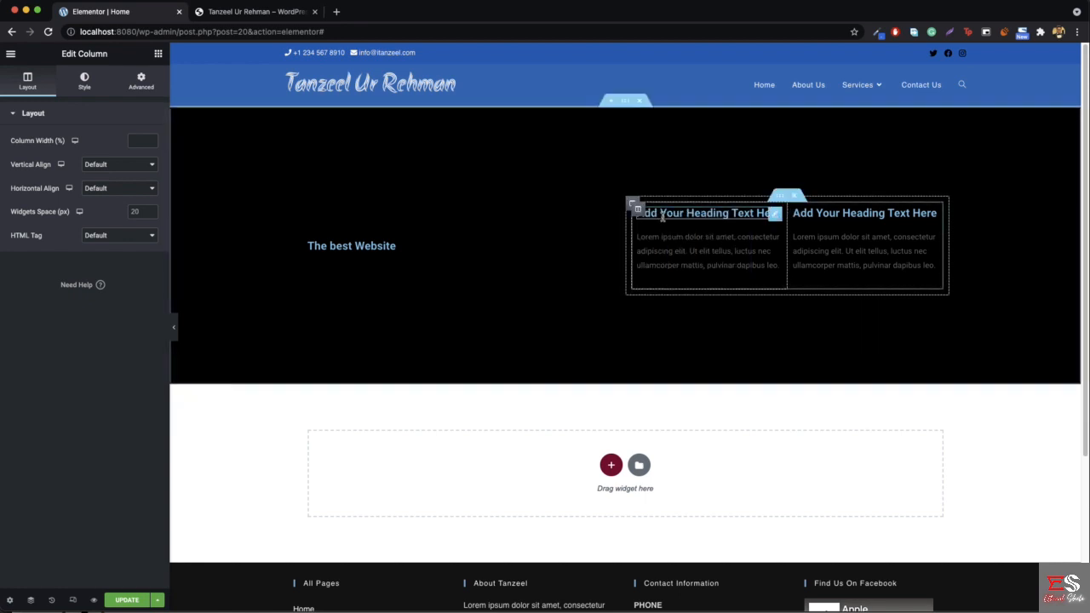
pyautogui.click(82, 84)
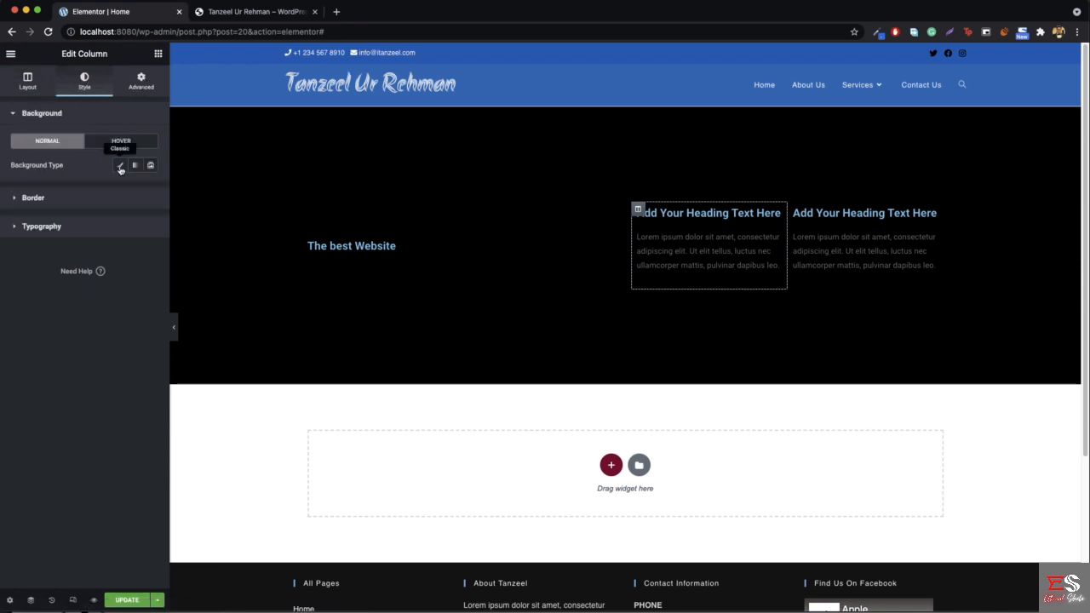
pyautogui.click(121, 167)
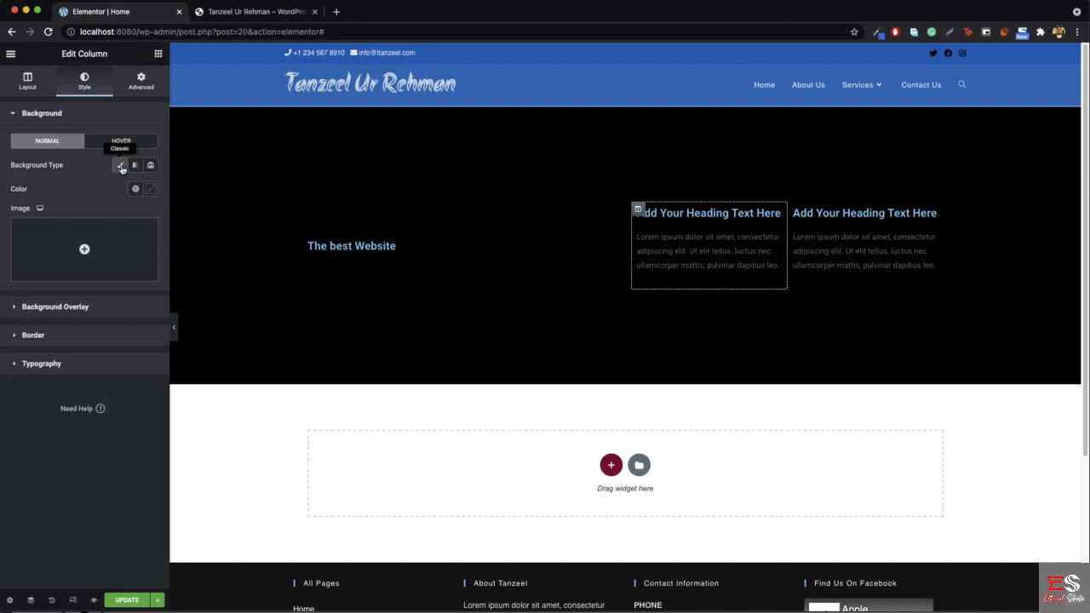
pyautogui.click(154, 195)
pyautogui.click(82, 273)
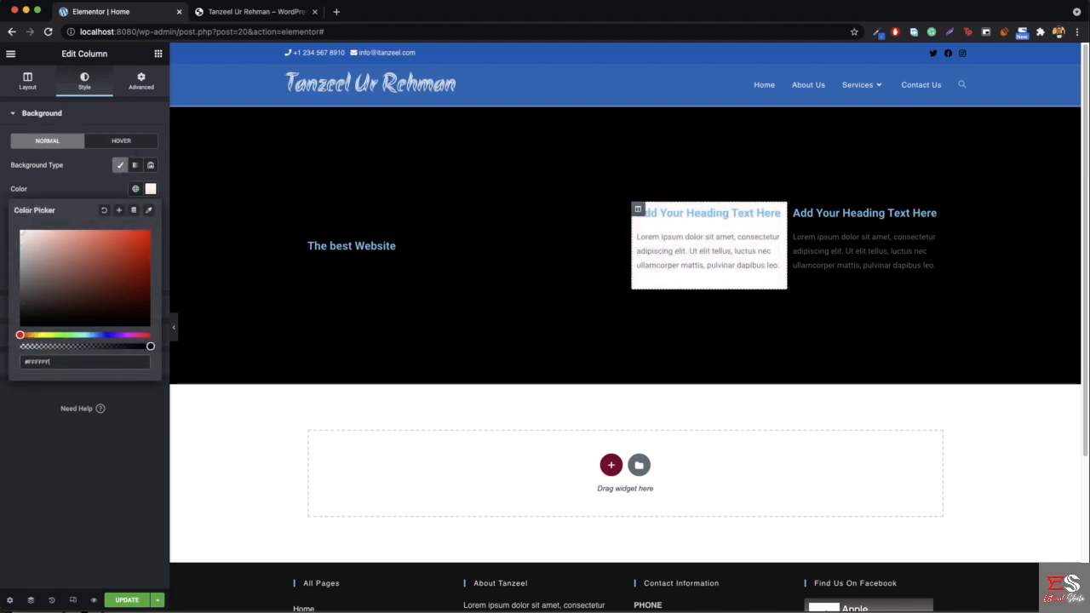
# Step: Copy the white inner column and paste its style onto the second inner column
pyautogui.rightClick(638, 214)
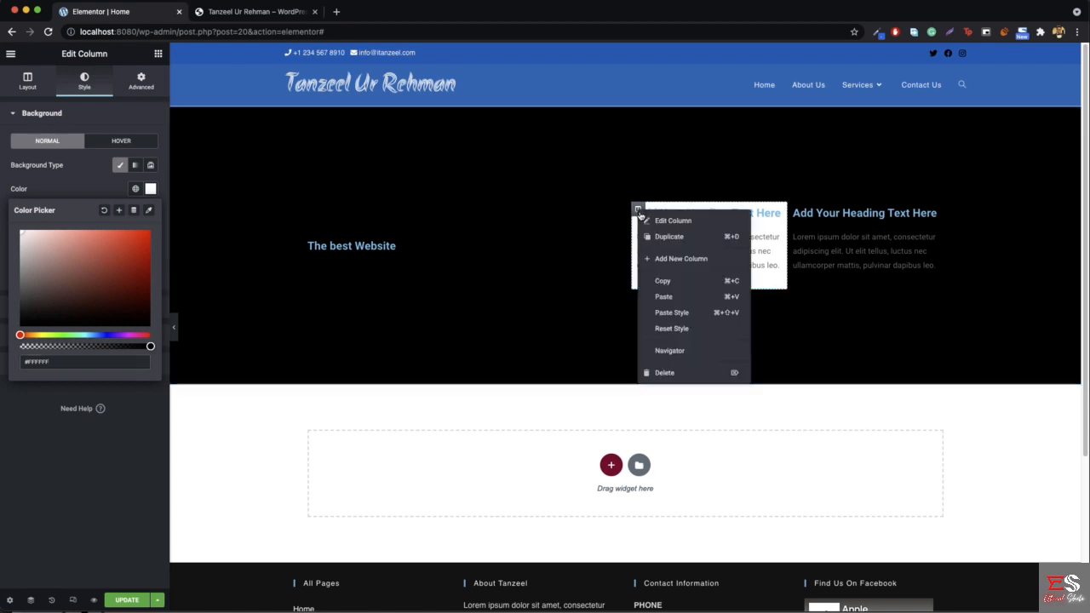
pyautogui.click(672, 280)
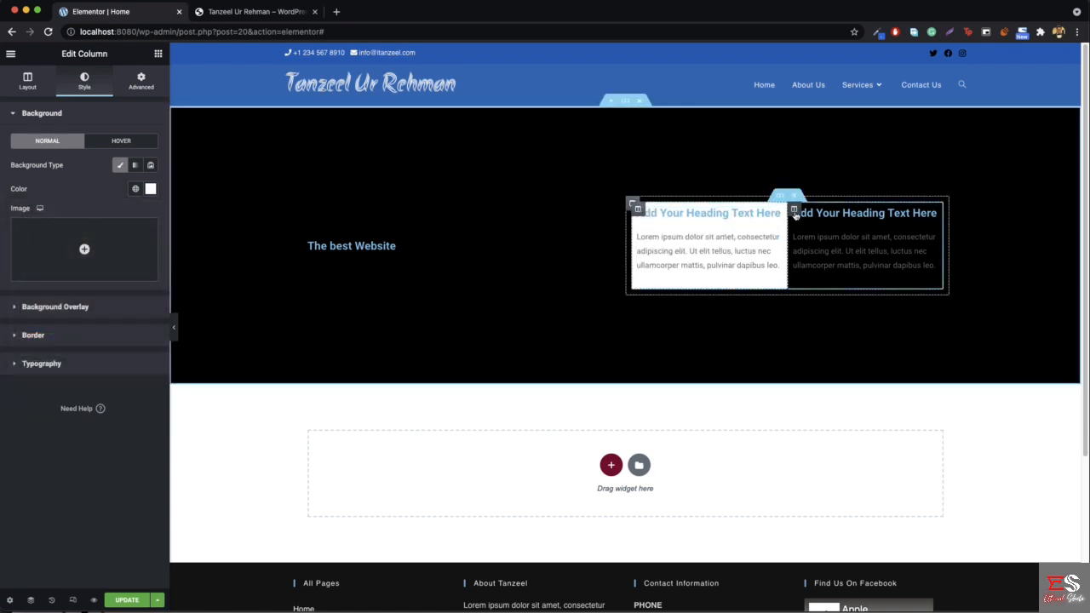
pyautogui.rightClick(794, 211)
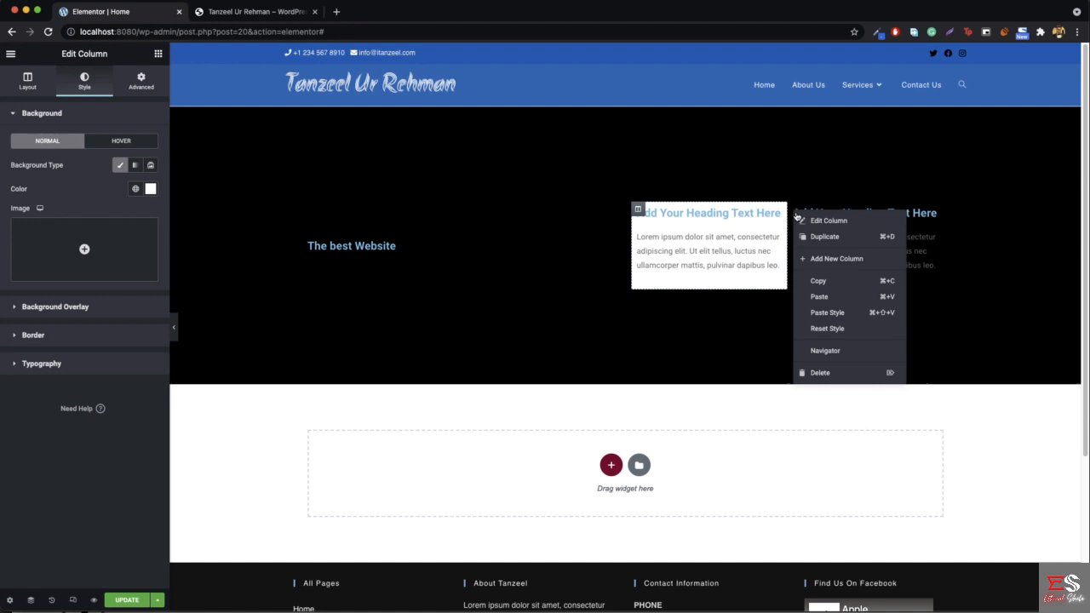
pyautogui.click(861, 313)
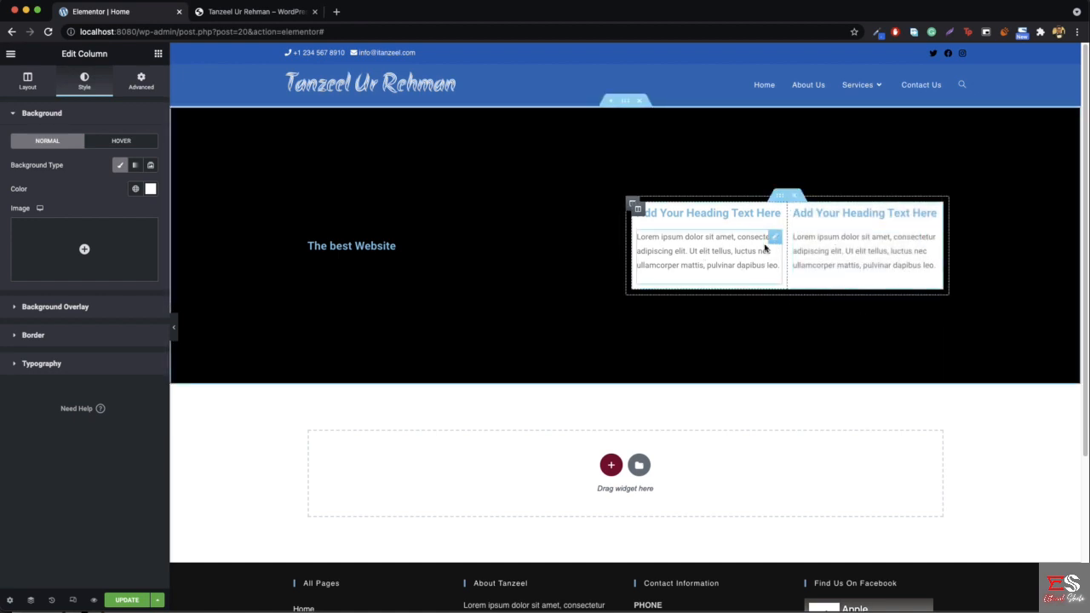
# Step: Preview the page without the editing panel and examine the gaps between the four service cards in the Photoshop mockup
pyautogui.click(179, 327)
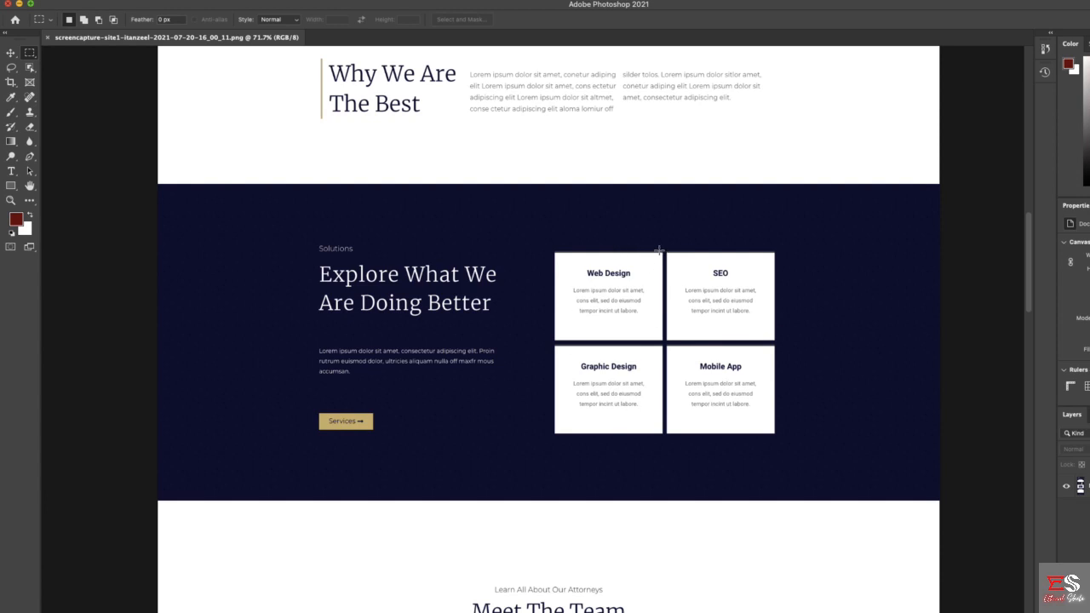
pyautogui.moveTo(661, 249); pyautogui.dragTo(668, 439)
pyautogui.moveTo(548, 341); pyautogui.dragTo(784, 349)
pyautogui.click(787, 352)
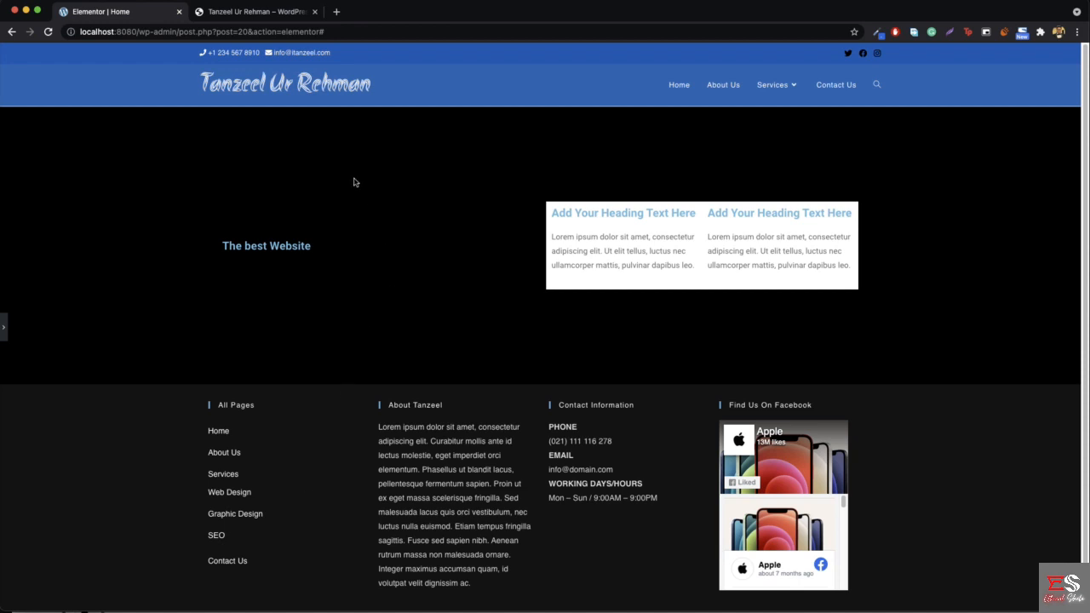
pyautogui.click(3, 326)
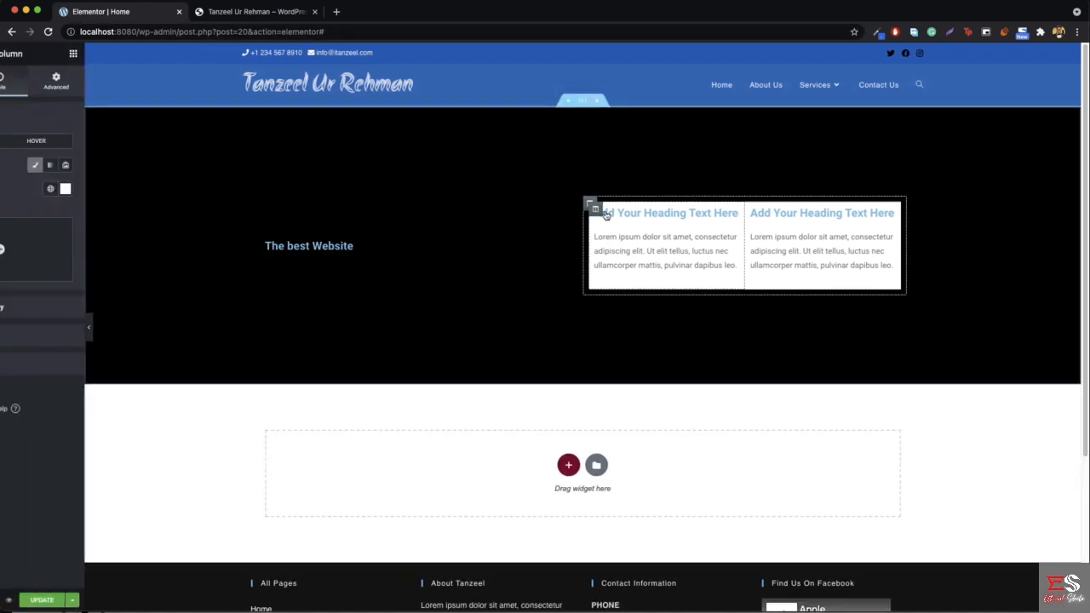
# Step: Give the first inner column a box shadow colored rgba(253, 1, 1, 0.5), with horizontal 34, vertical 18 and blur 23
pyautogui.click(636, 210)
pyautogui.rightClick(638, 211)
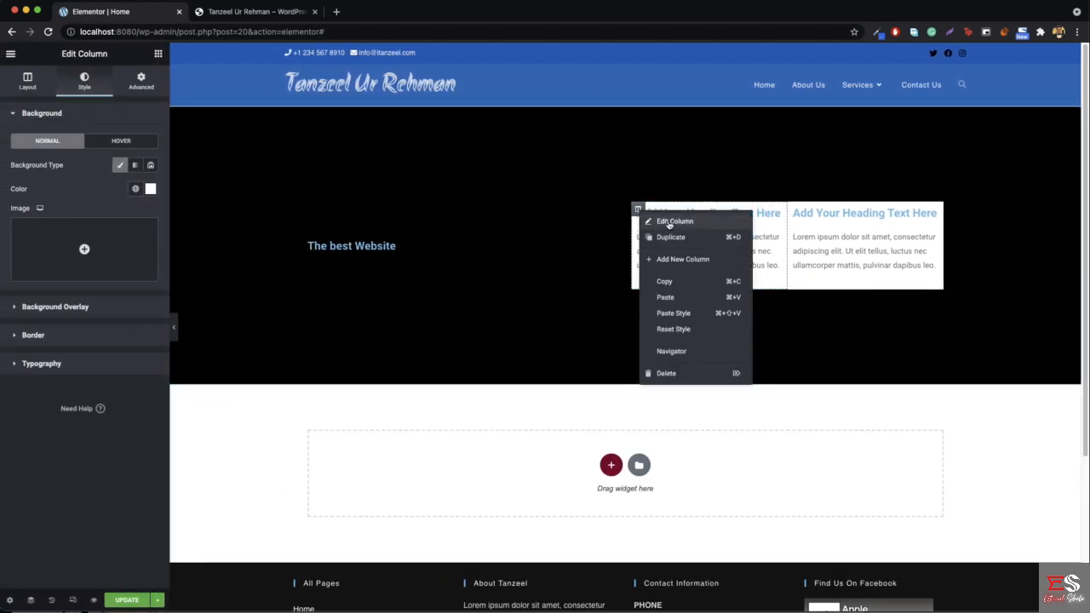
pyautogui.click(644, 221)
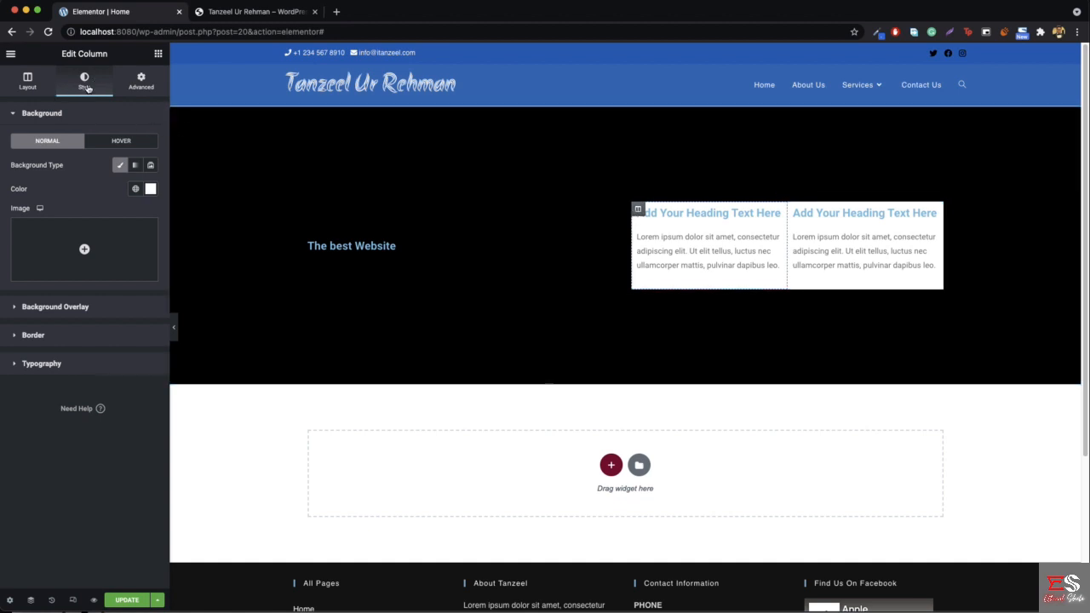
pyautogui.click(45, 337)
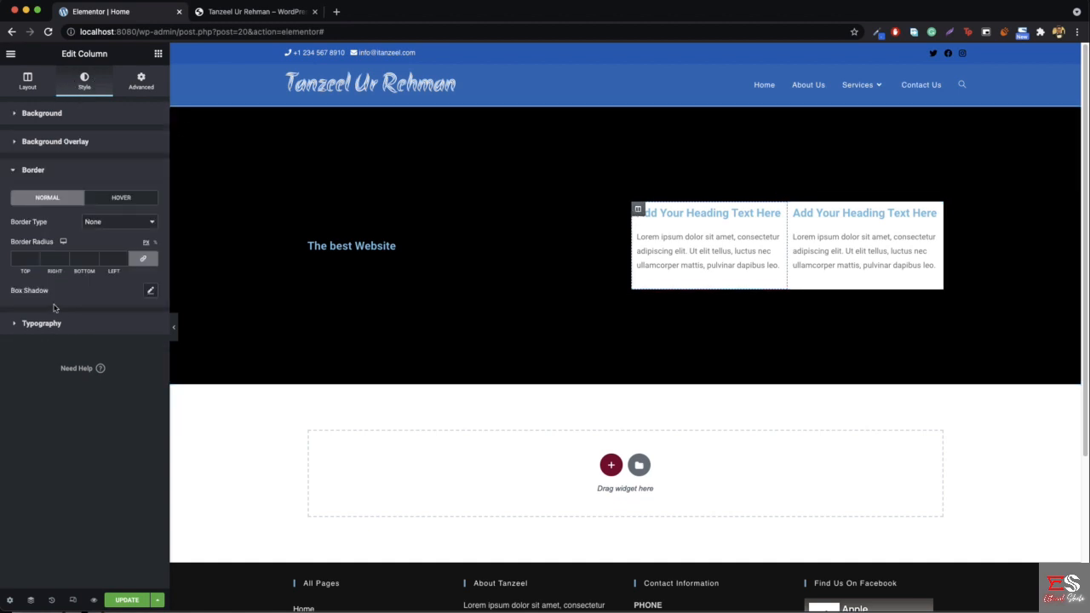
pyautogui.click(150, 293)
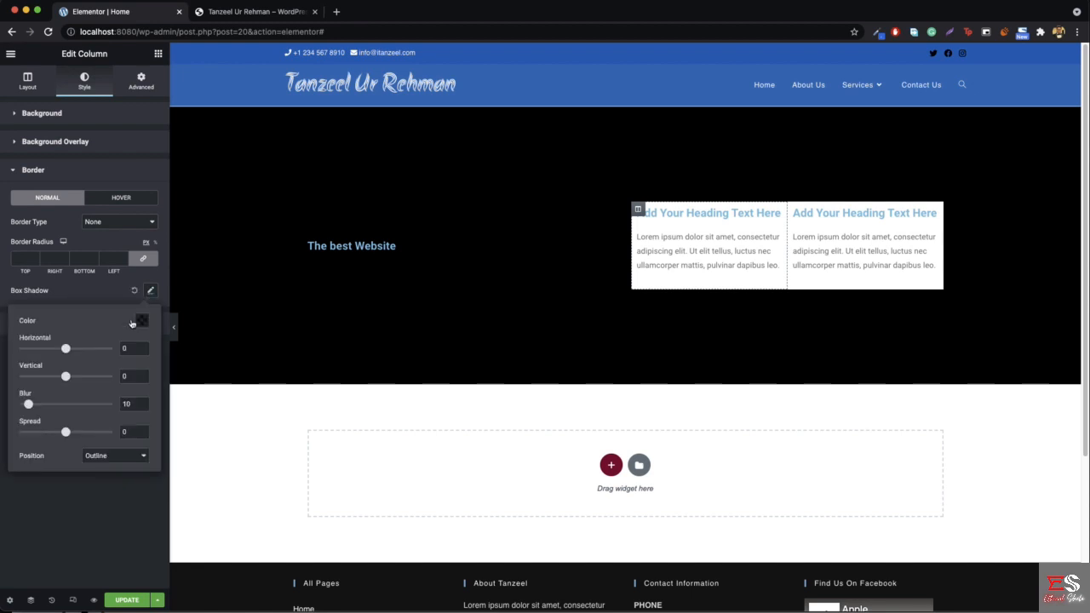
pyautogui.click(142, 321)
pyautogui.moveTo(128, 407); pyautogui.dragTo(211, 364)
pyautogui.moveTo(136, 365); pyautogui.dragTo(213, 366)
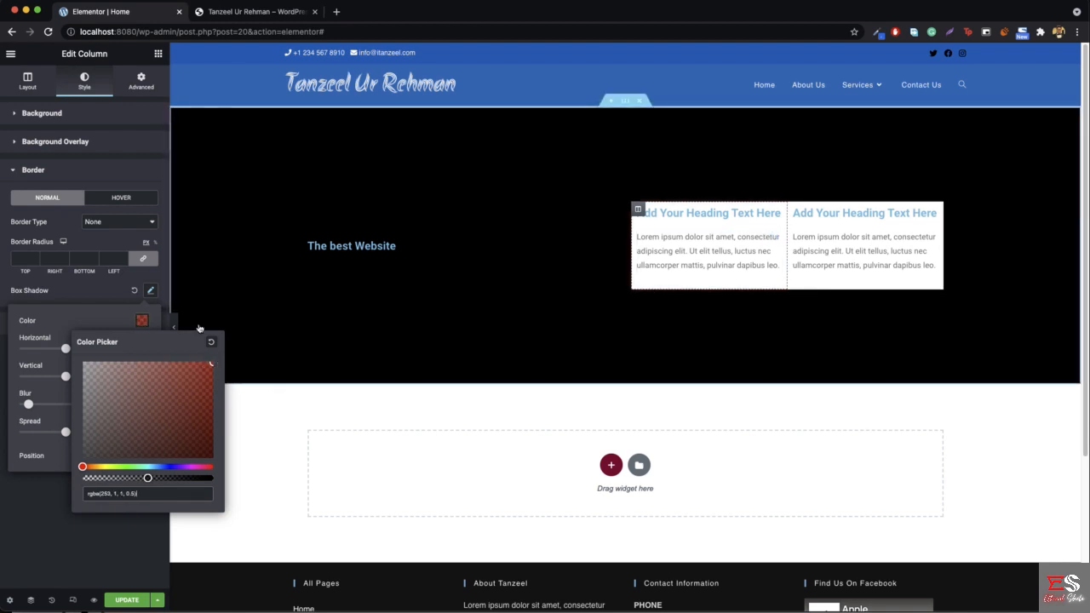
pyautogui.click(120, 335)
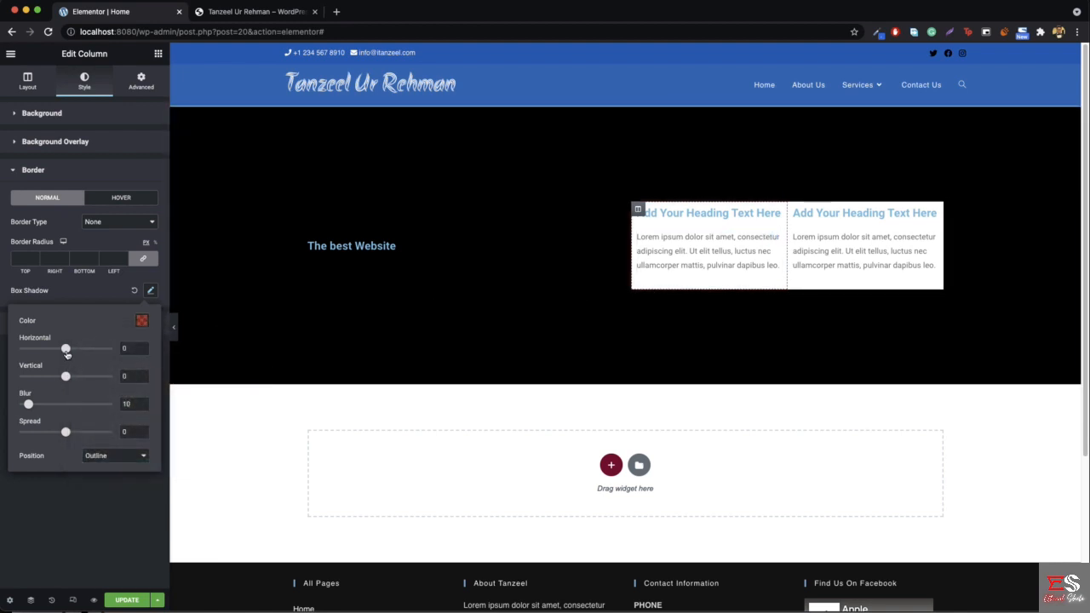
pyautogui.moveTo(68, 352); pyautogui.dragTo(74, 377)
pyautogui.moveTo(31, 405); pyautogui.dragTo(40, 406)
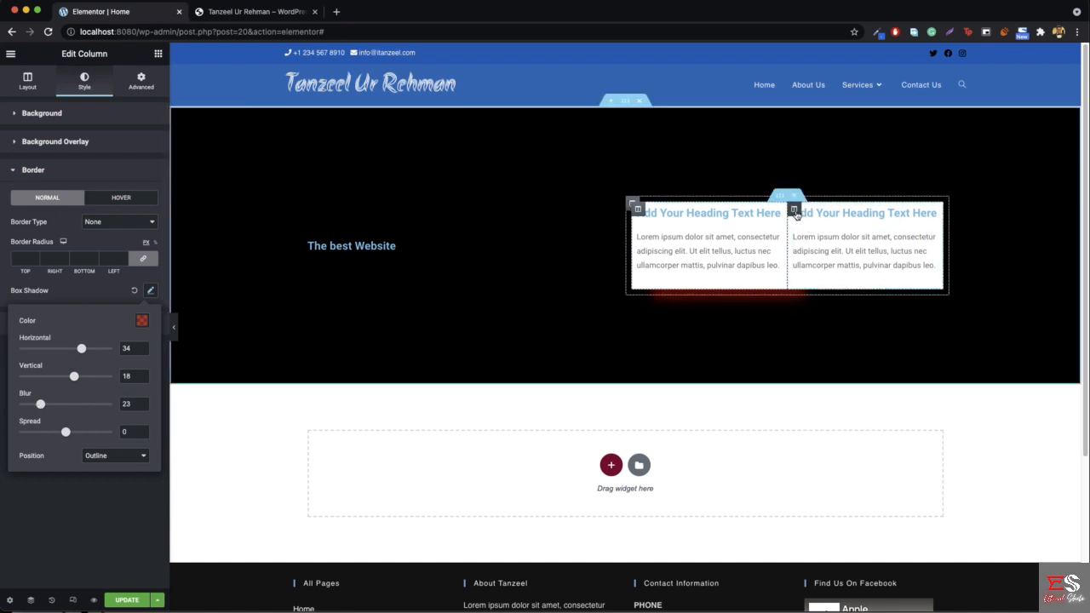
# Step: Delete the second inner column and preview the remaining card without the editing panel
pyautogui.rightClick(795, 211)
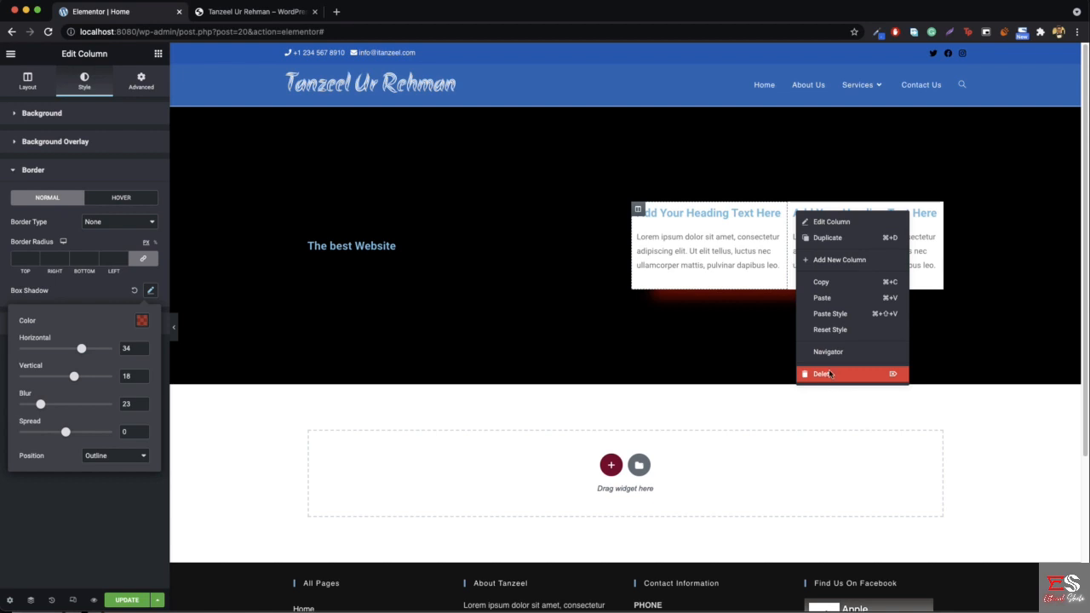
pyautogui.click(829, 374)
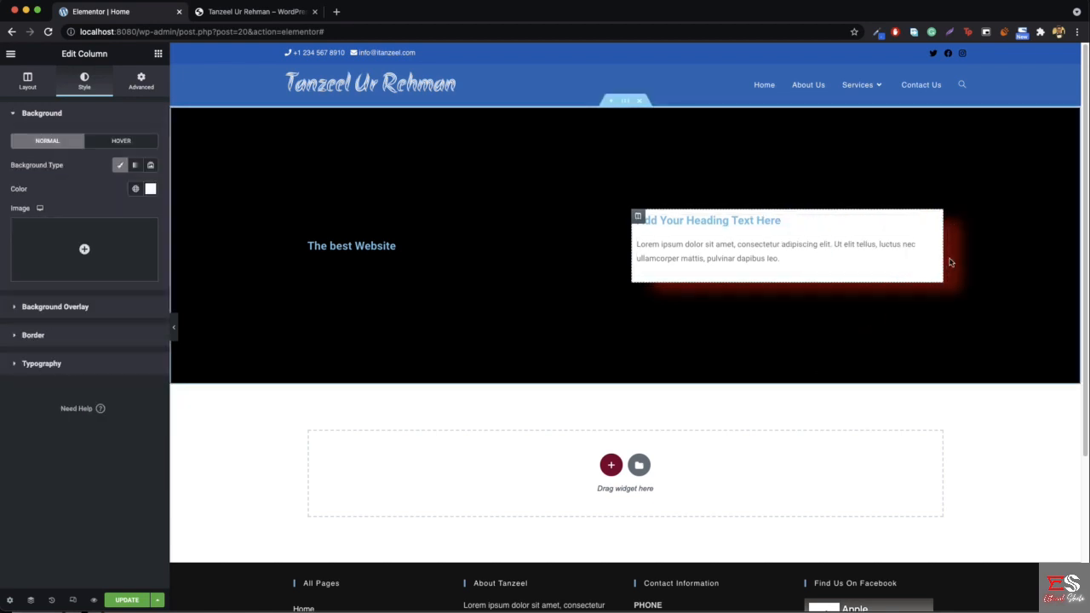
pyautogui.click(173, 327)
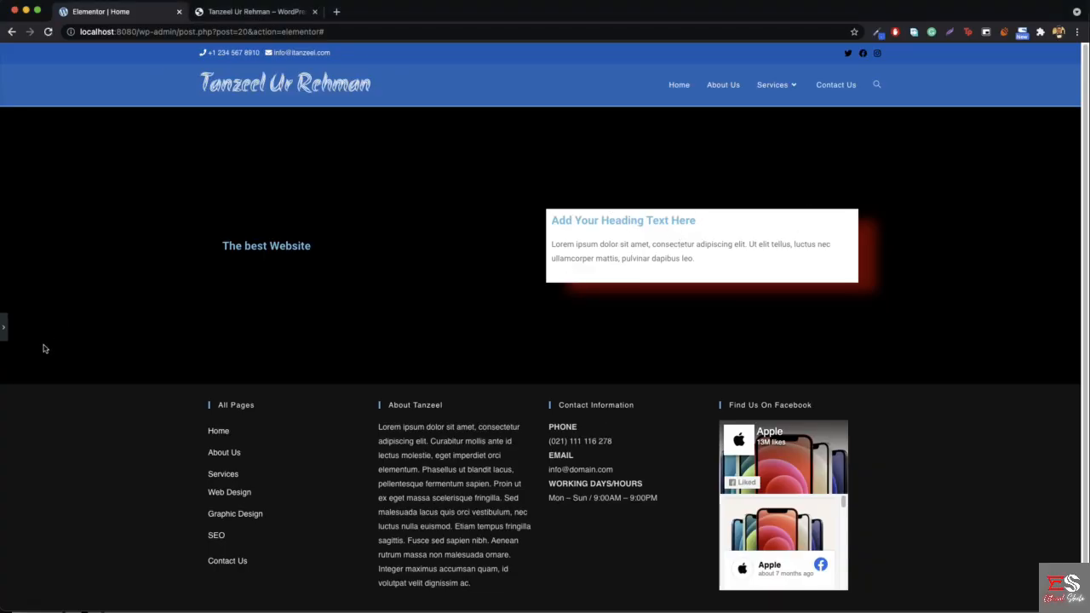
pyautogui.click(3, 327)
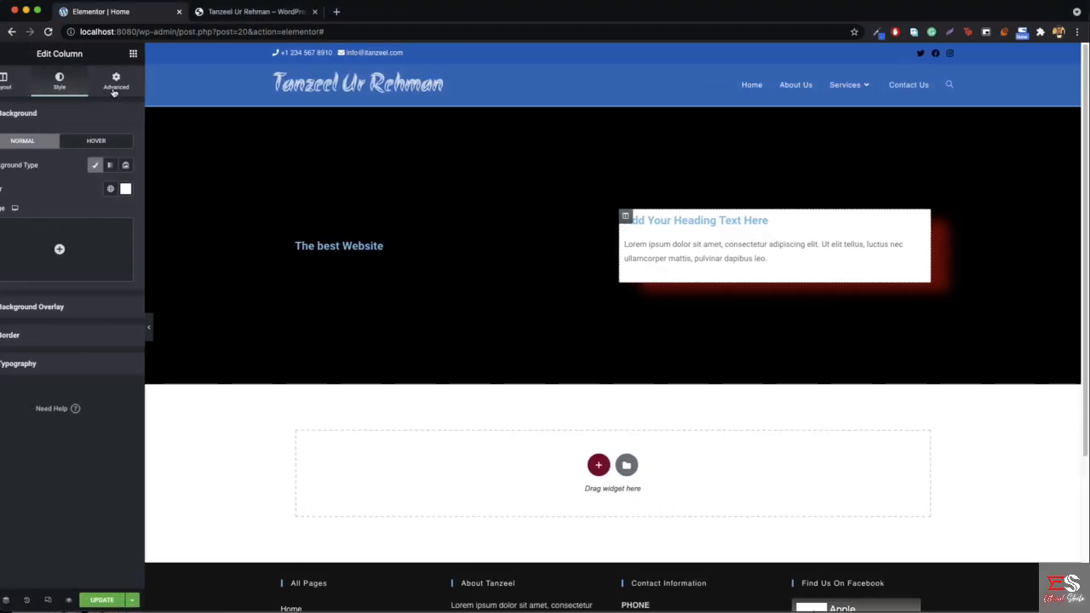
# Step: Add a new empty column beside the white card and set its column width to 30%
pyautogui.click(27, 78)
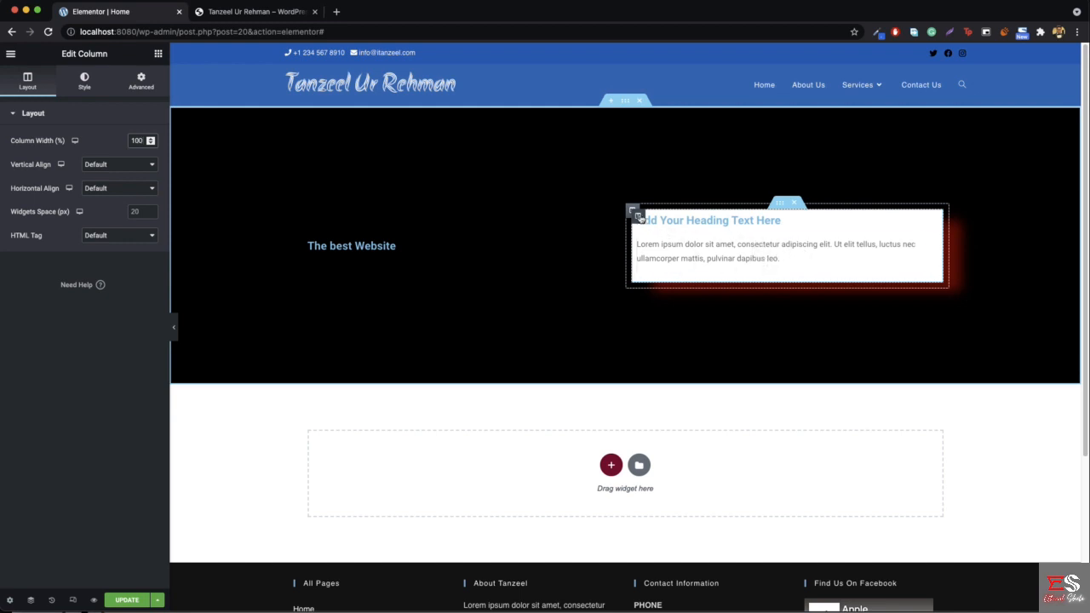
pyautogui.rightClick(638, 215)
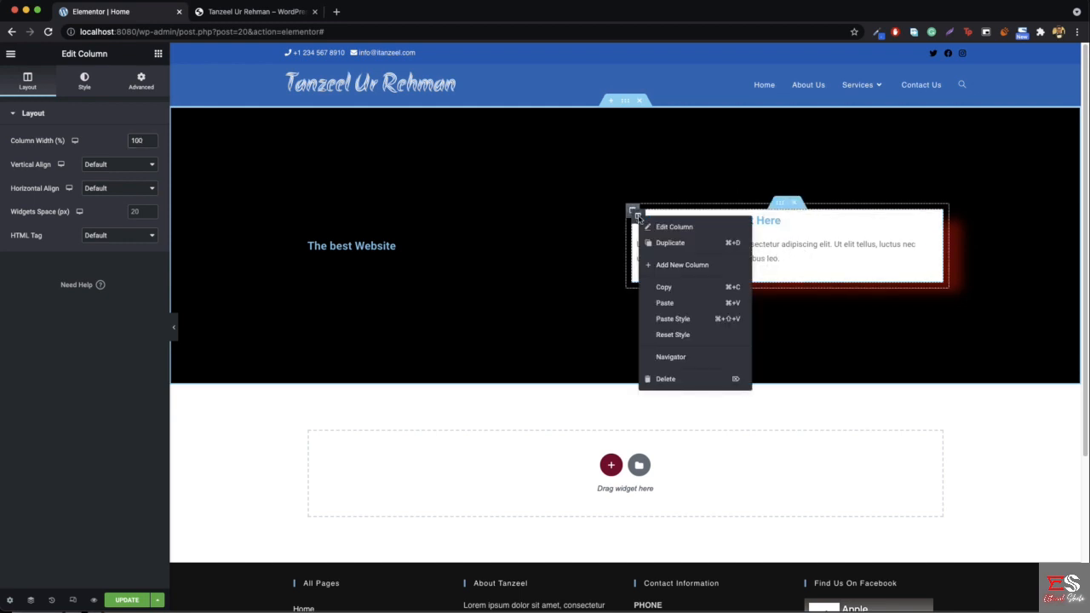
pyautogui.click(687, 274)
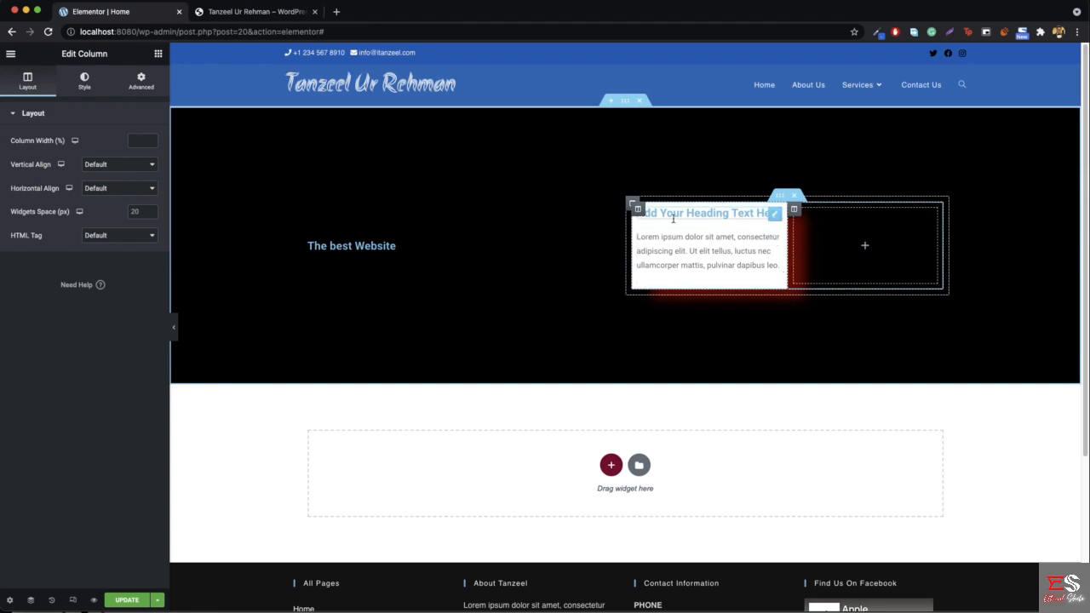
pyautogui.click(135, 143)
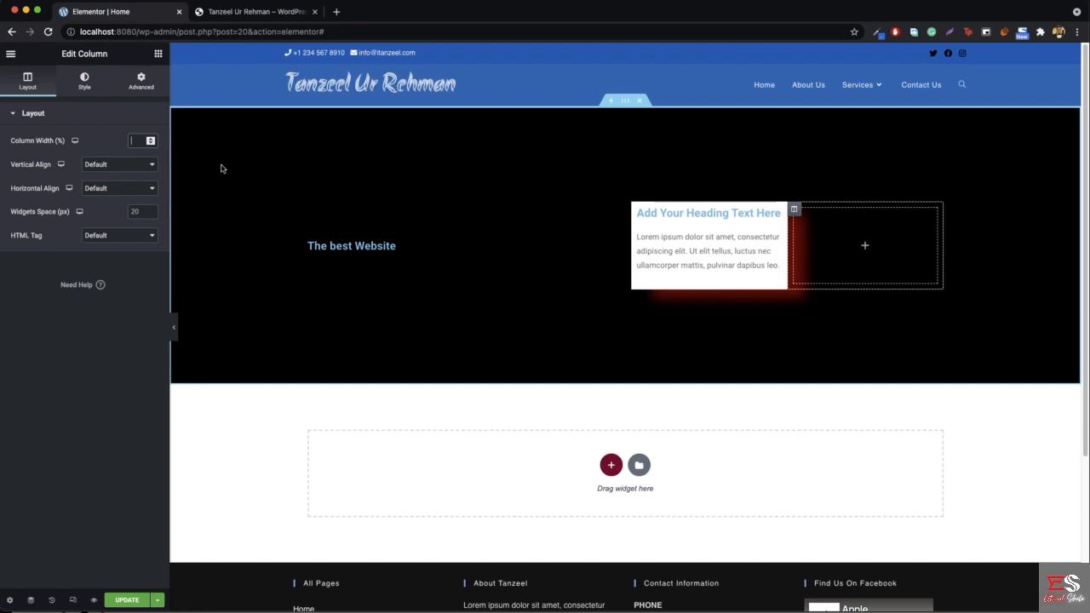
pyautogui.write('30')
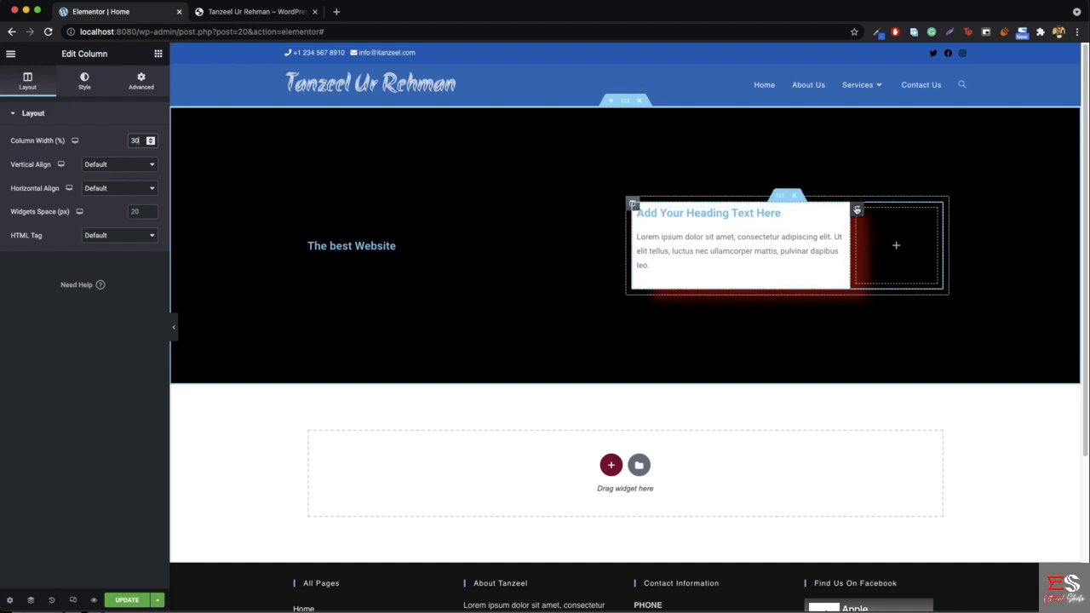
# Step: Set the width of the inner column holding the heading and text to 90%
pyautogui.moveTo(635, 208); pyautogui.dragTo(641, 210)
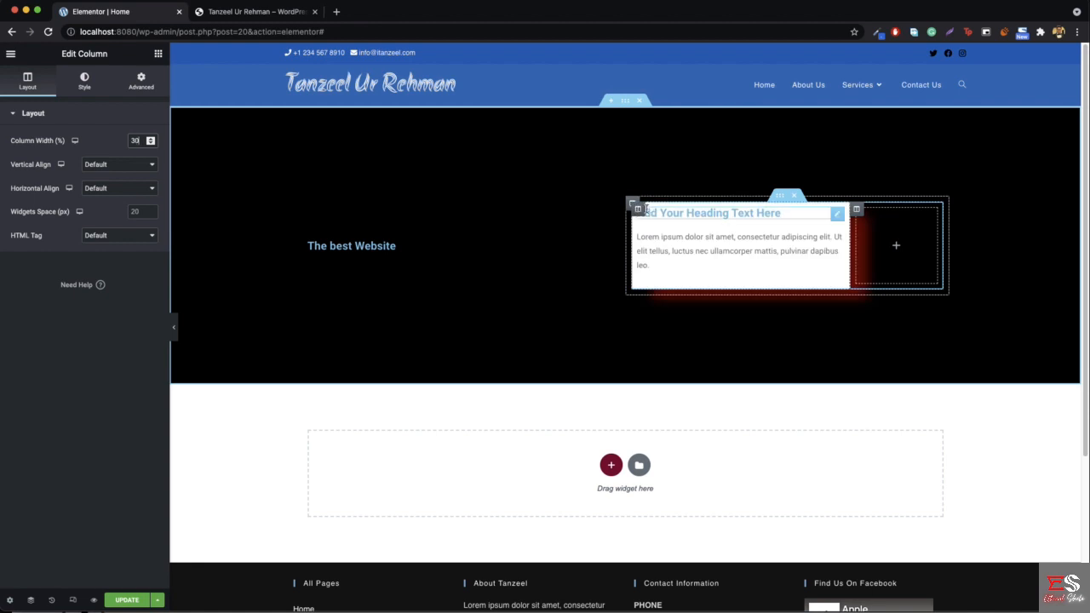
pyautogui.rightClick(639, 208)
pyautogui.click(649, 216)
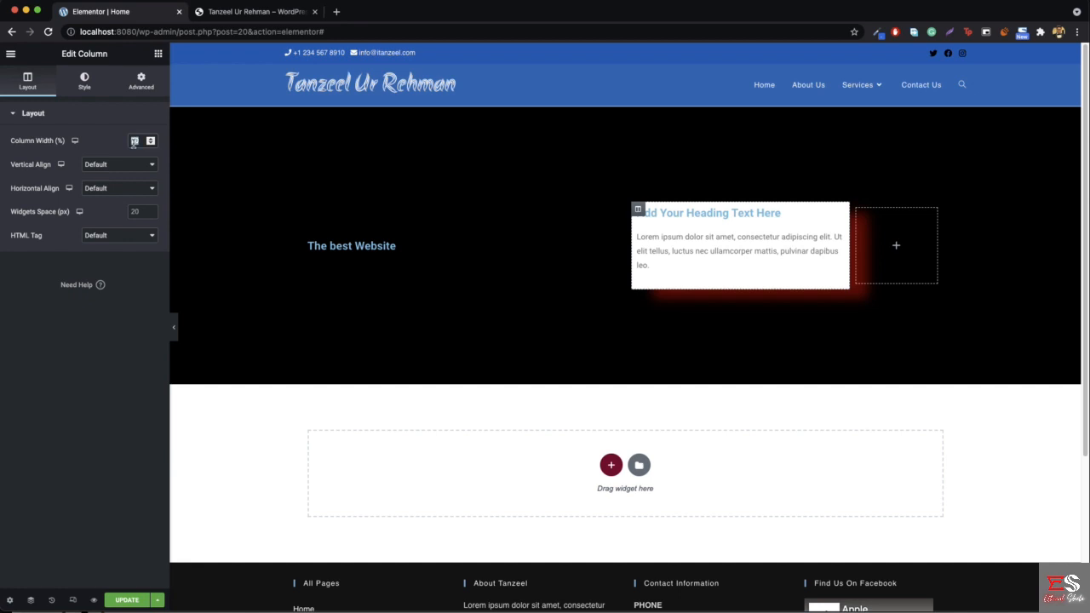
pyautogui.write('90')
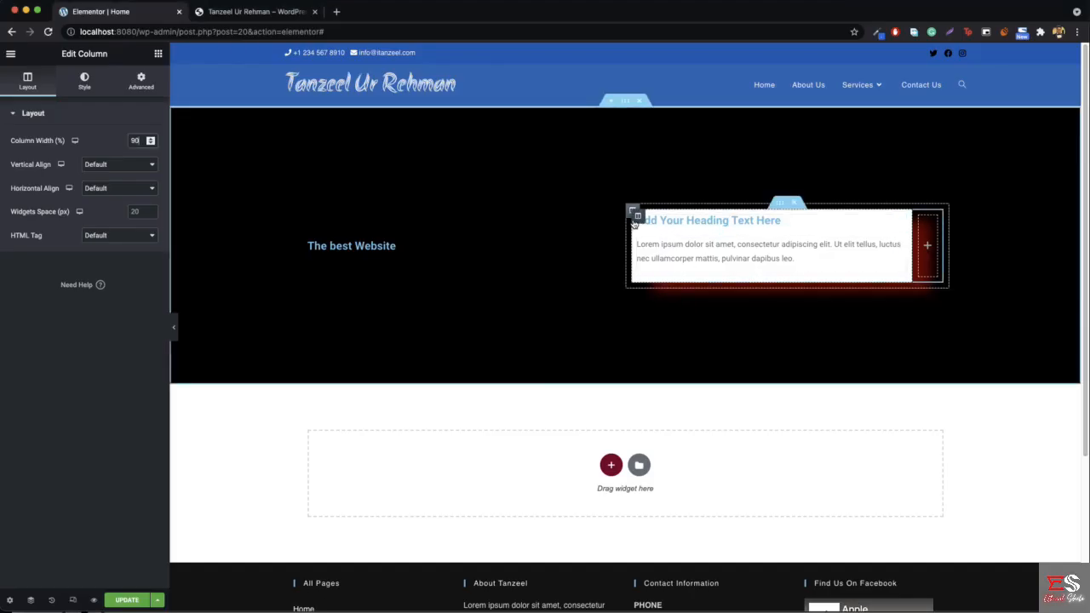
# Step: Give the white inner column a Solid border in the color #FF0303
pyautogui.rightClick(638, 219)
pyautogui.click(669, 225)
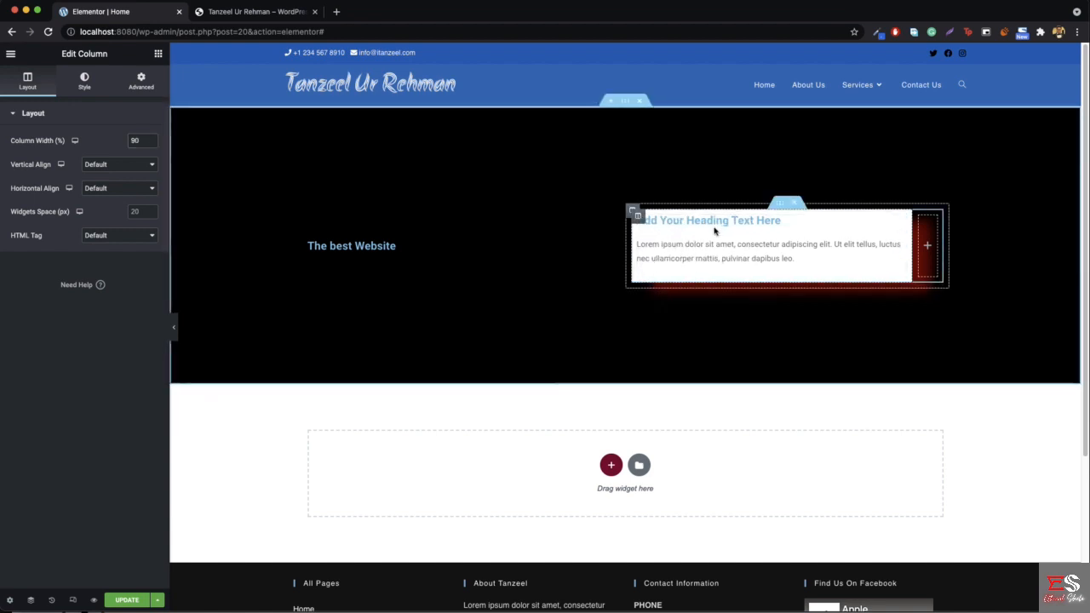
pyautogui.click(84, 86)
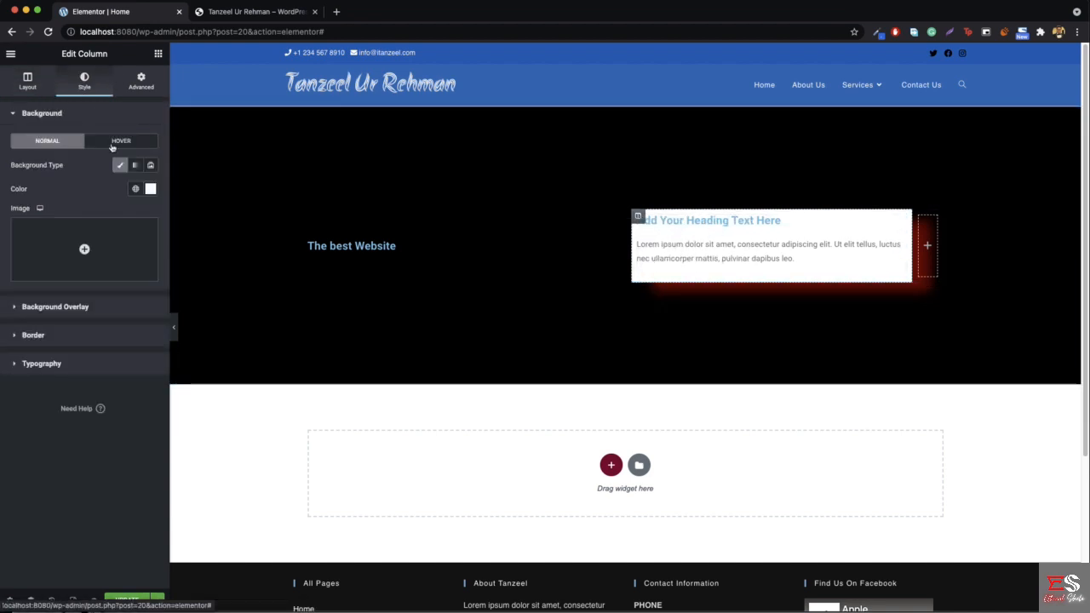
pyautogui.click(34, 336)
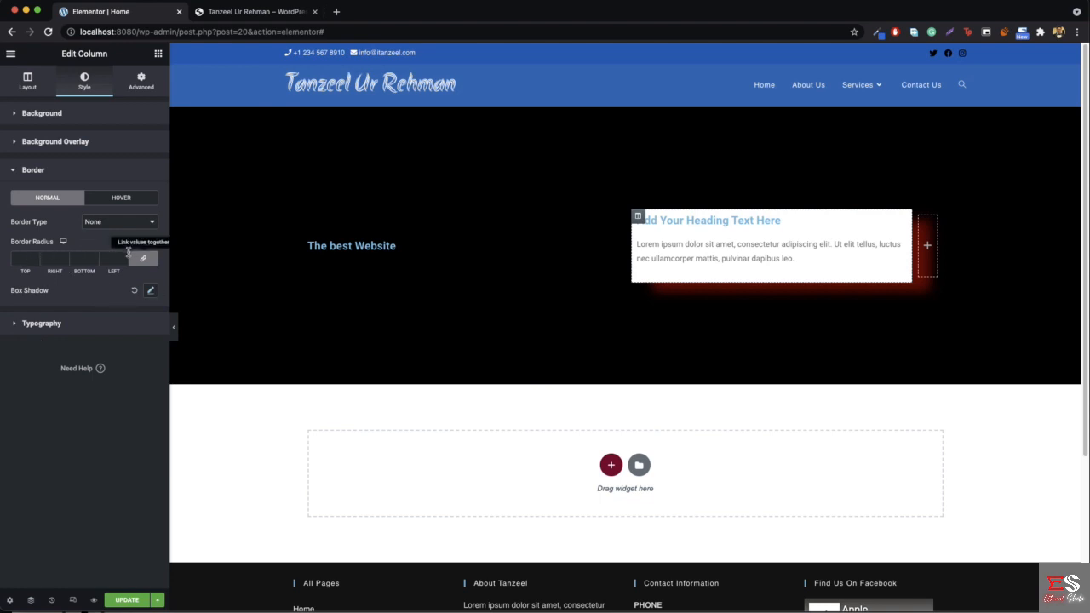
pyautogui.click(121, 223)
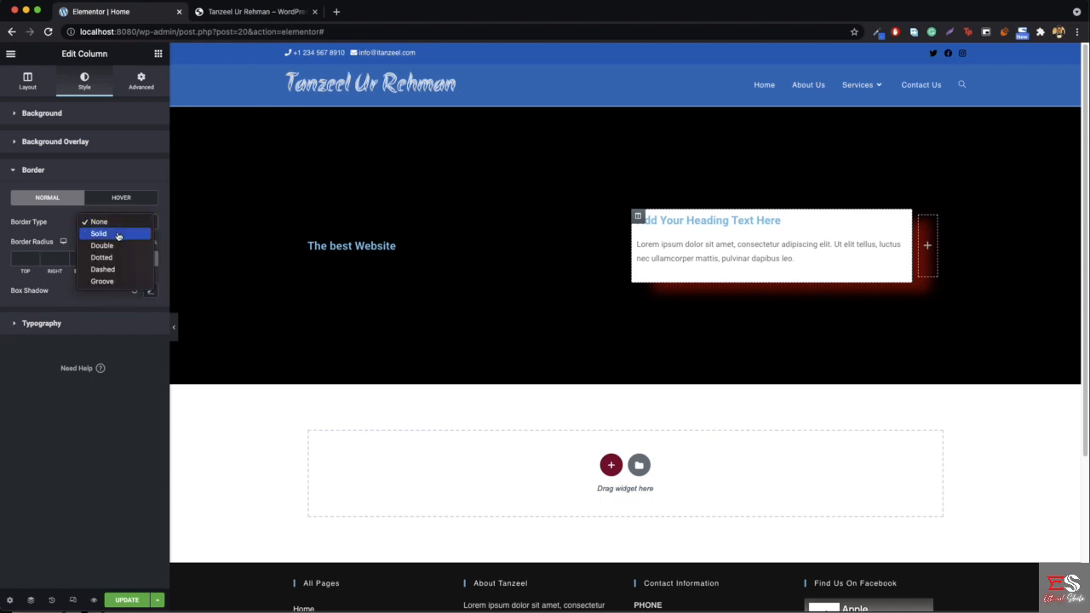
pyautogui.click(108, 235)
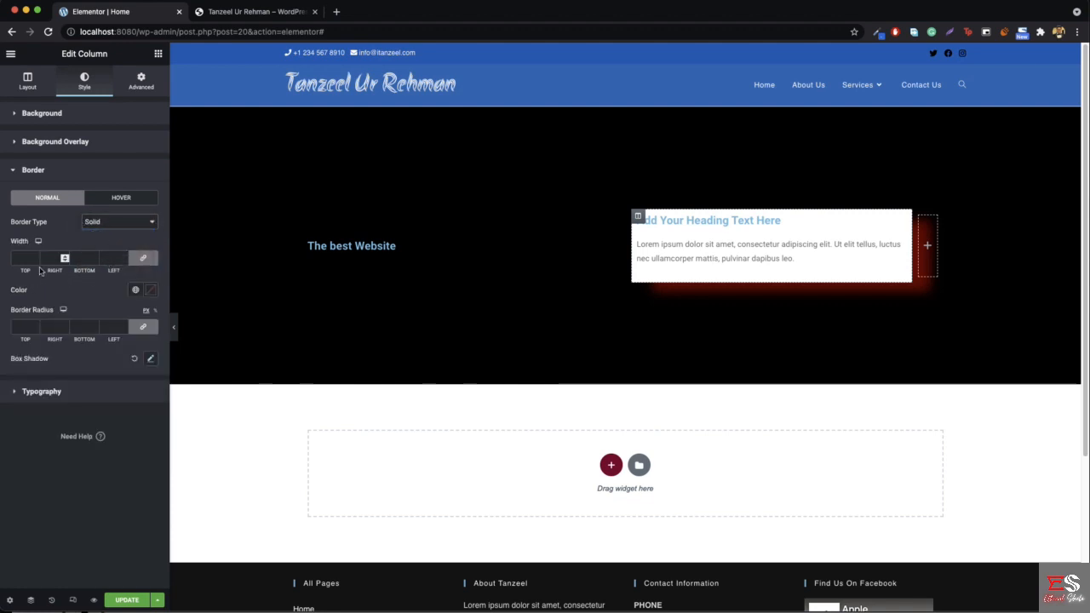
pyautogui.click(151, 290)
pyautogui.click(87, 367)
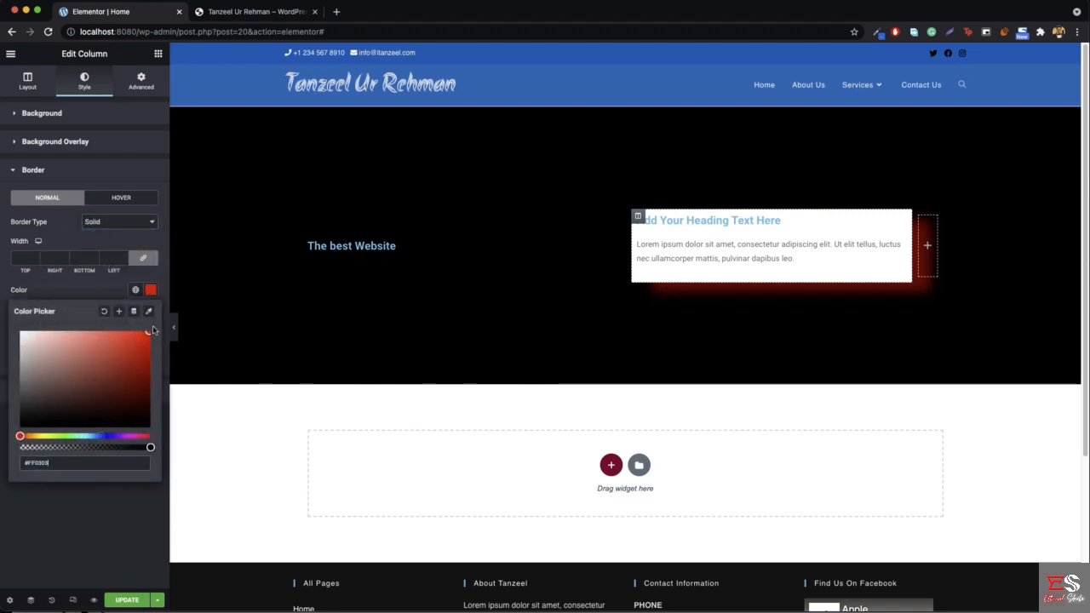
# Step: Try border widths of 8 and 9 on the white inner column, and settle on 2 for all sides
pyautogui.click(24, 259)
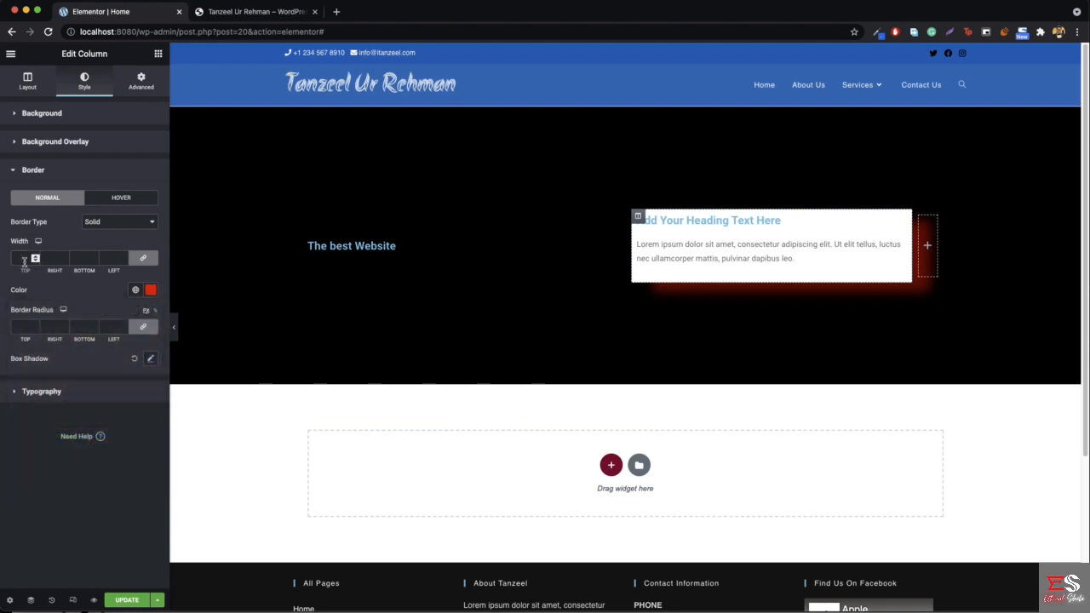
pyautogui.write('8')
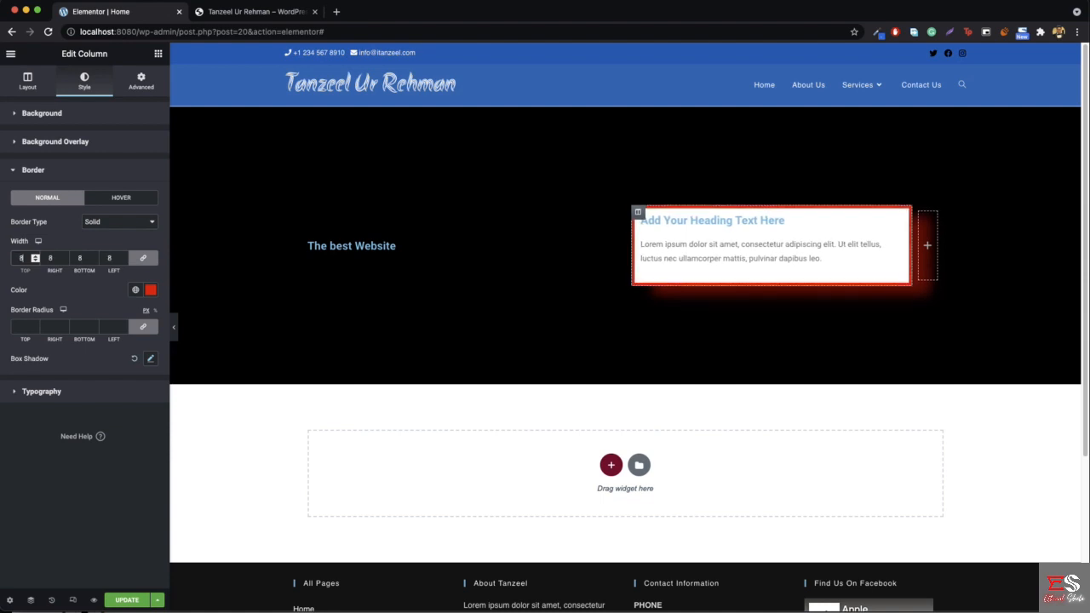
pyautogui.click(35, 256)
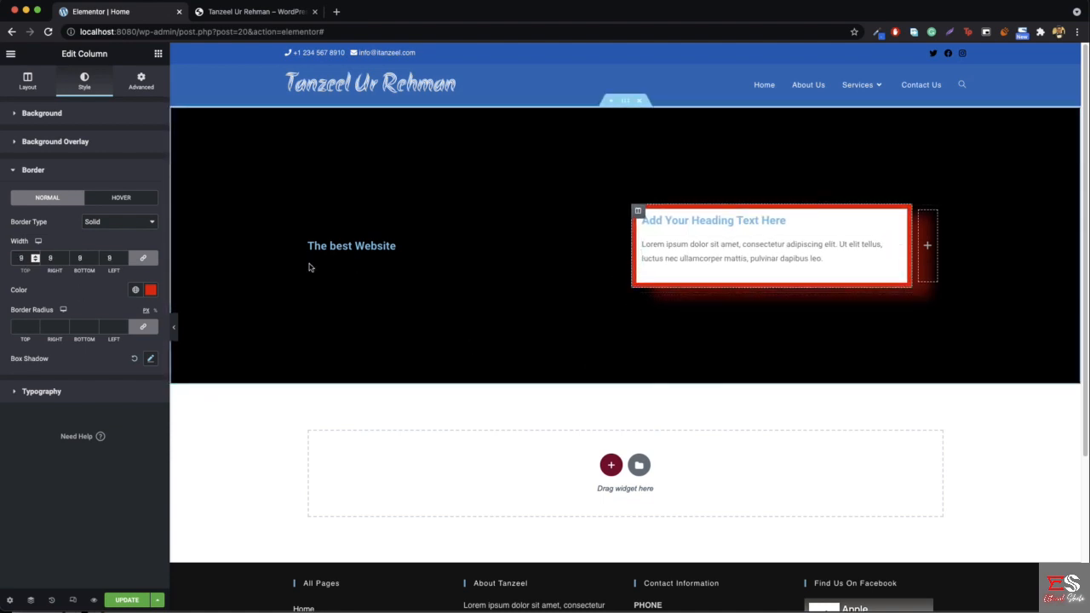
pyautogui.press('Down')
pyautogui.press('Down')
pyautogui.press('Down')
pyautogui.press('Down')
pyautogui.press('Down')
pyautogui.press('Down')
pyautogui.press('Down')
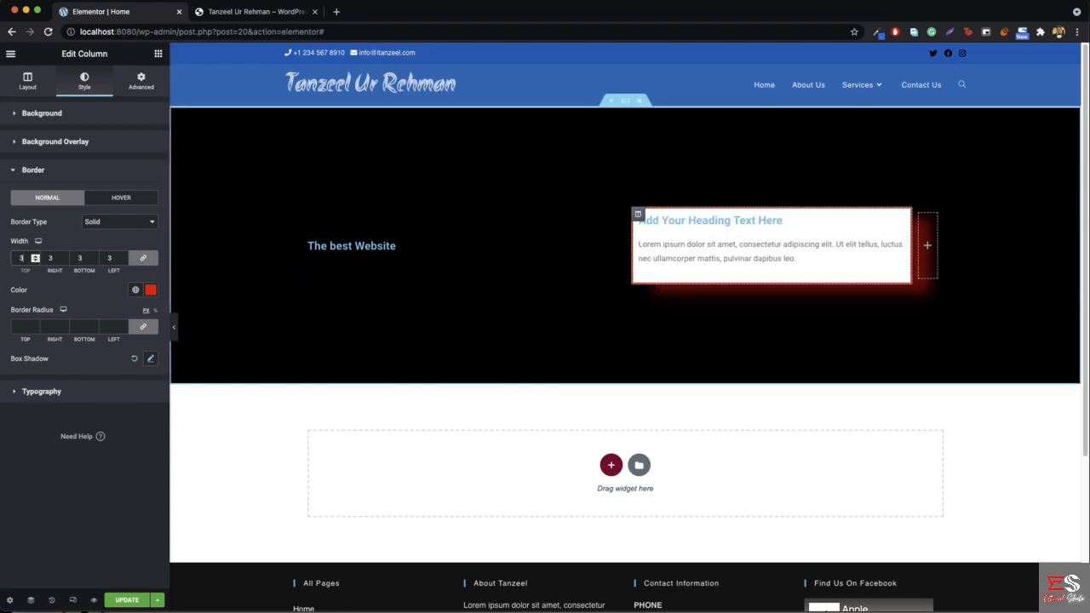
# Step: Preview the bordered card without the editing panel and set its border radius to 20 on all corners
pyautogui.click(173, 328)
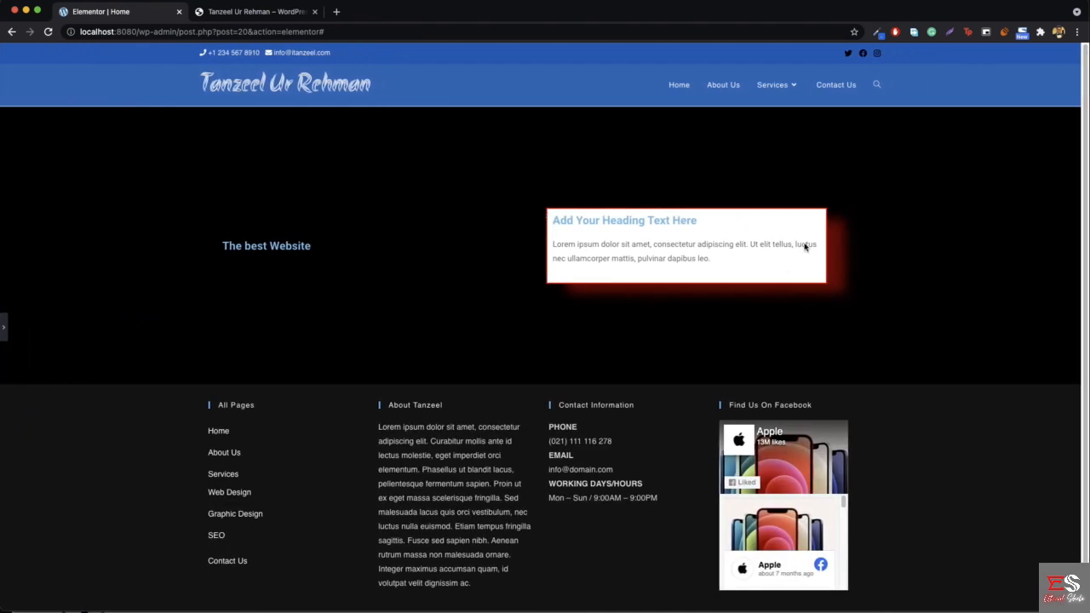
pyautogui.click(4, 326)
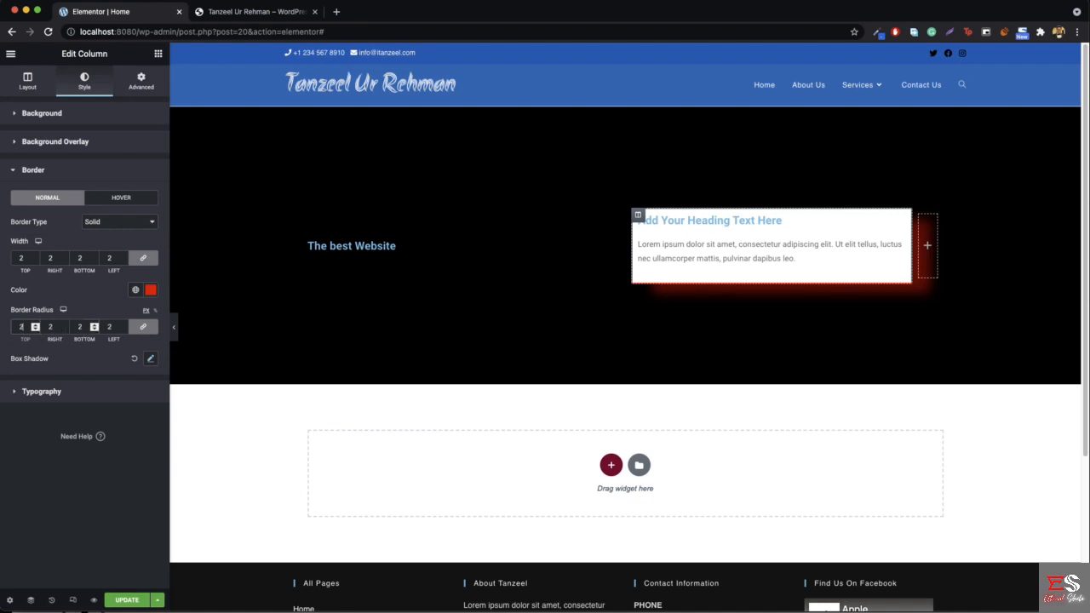
pyautogui.write('0')
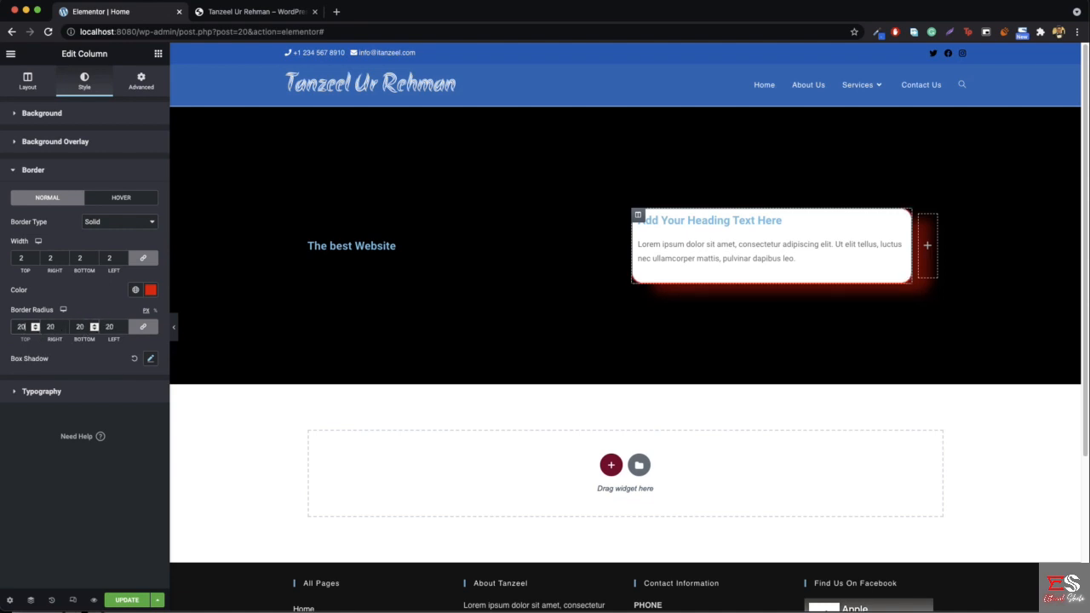
# Step: Preview the rounded card without the editing panel and examine the white service cards in the Photoshop mockup
pyautogui.click(174, 331)
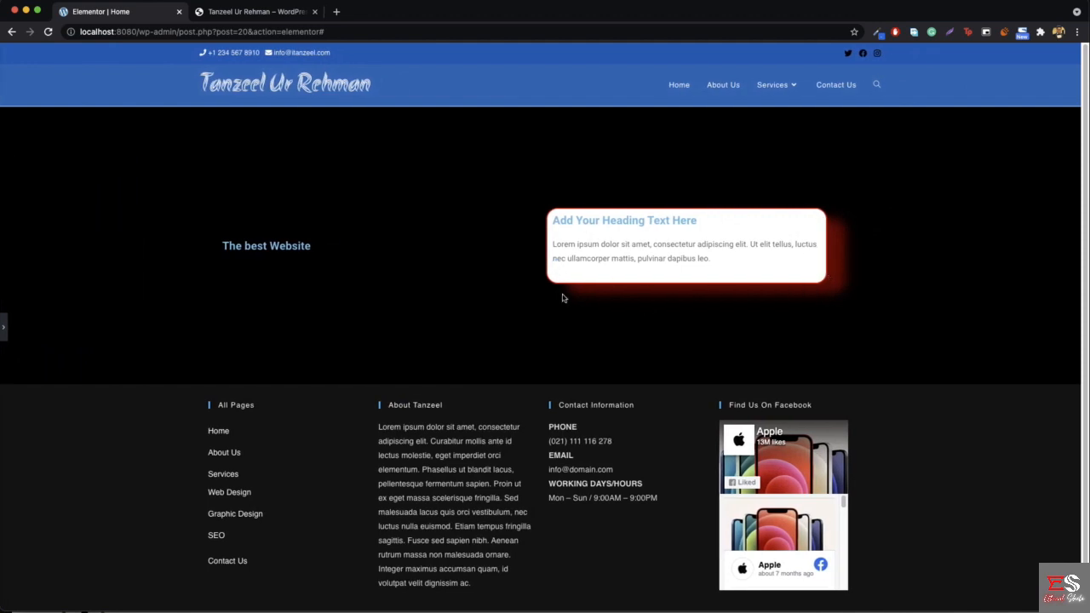
pyautogui.click(4, 327)
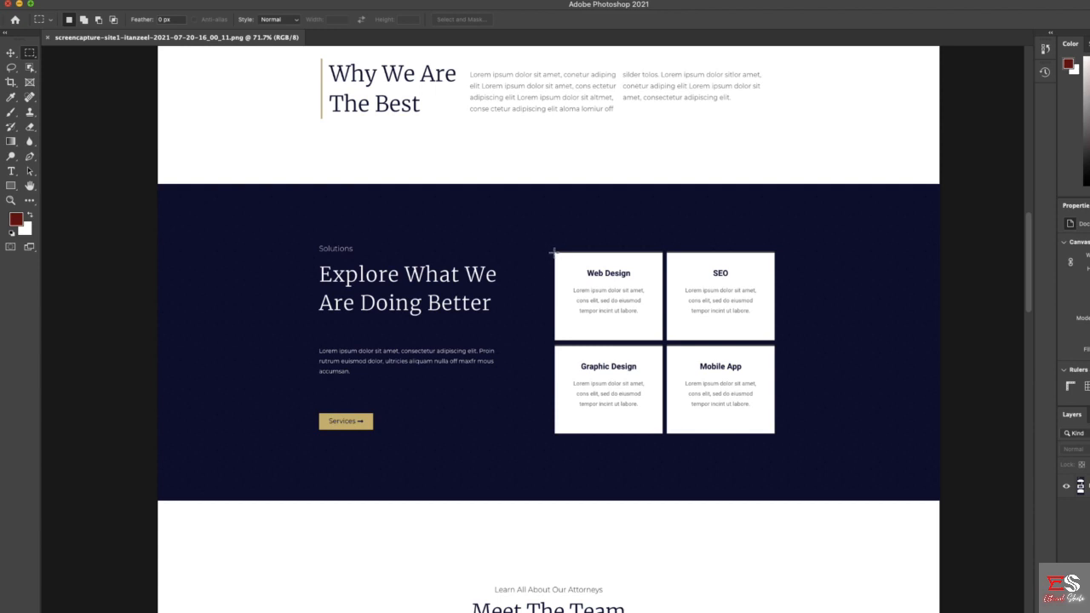
pyautogui.moveTo(554, 252); pyautogui.dragTo(573, 287)
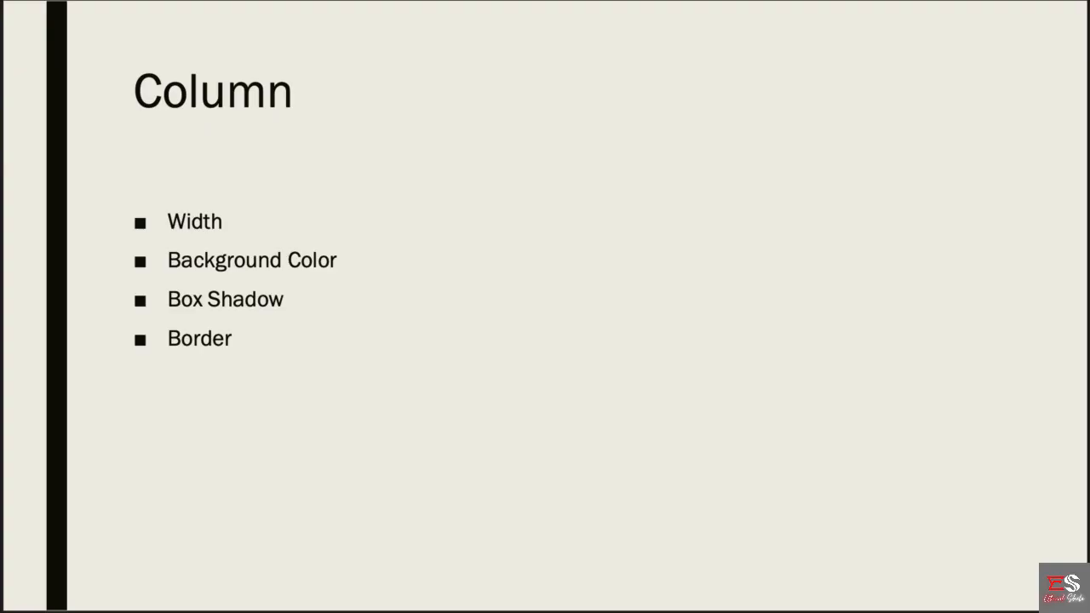
pyautogui.press('Right')
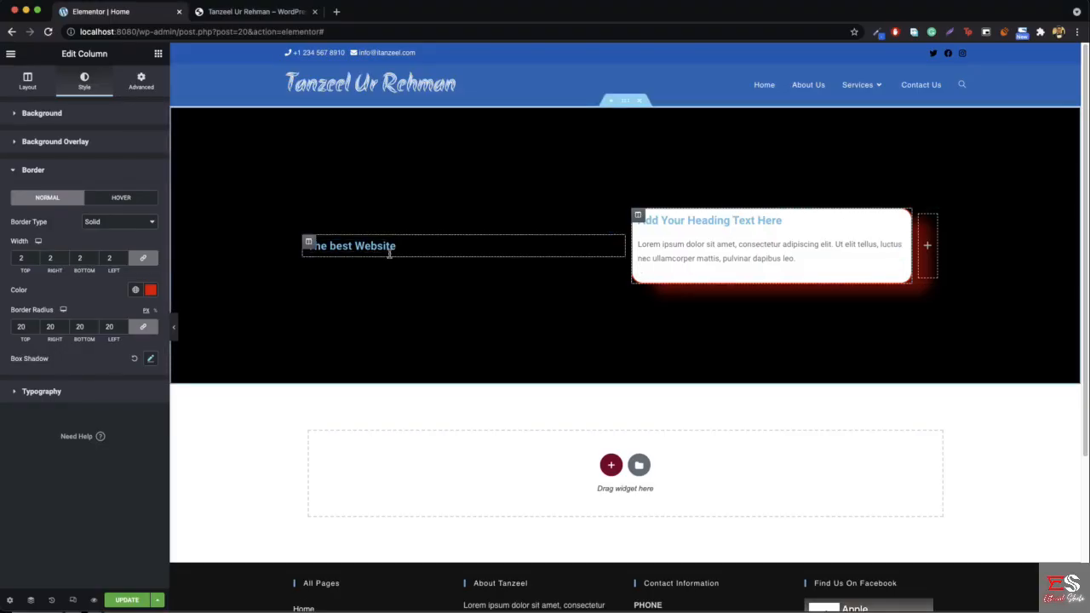
# Step: Open the heading "The best Website" for editing and append "ghdfhgjfdhgj" to its title
pyautogui.rightClick(416, 249)
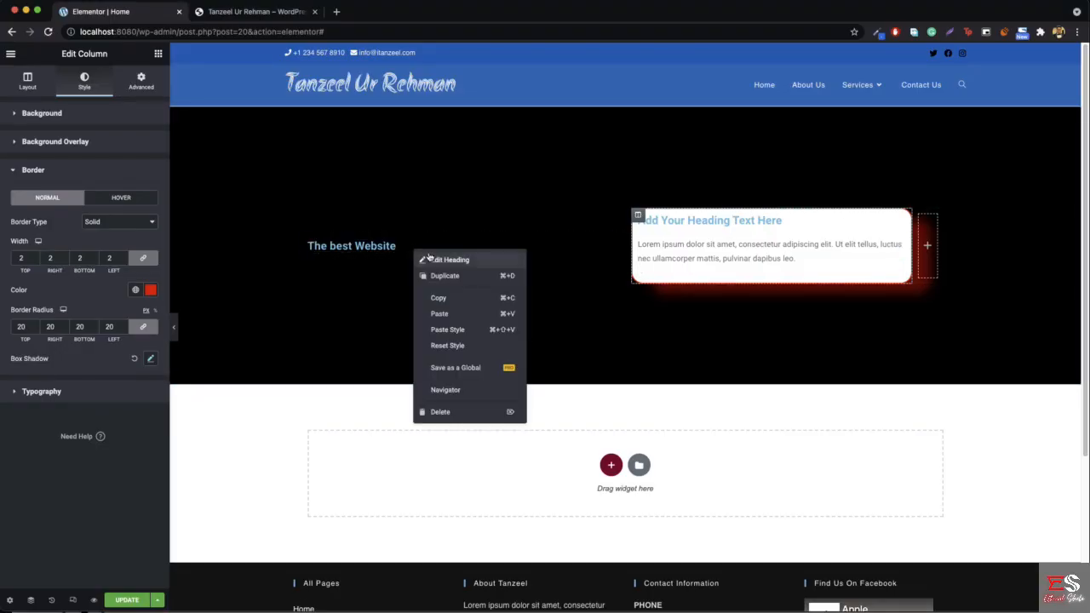
pyautogui.click(434, 261)
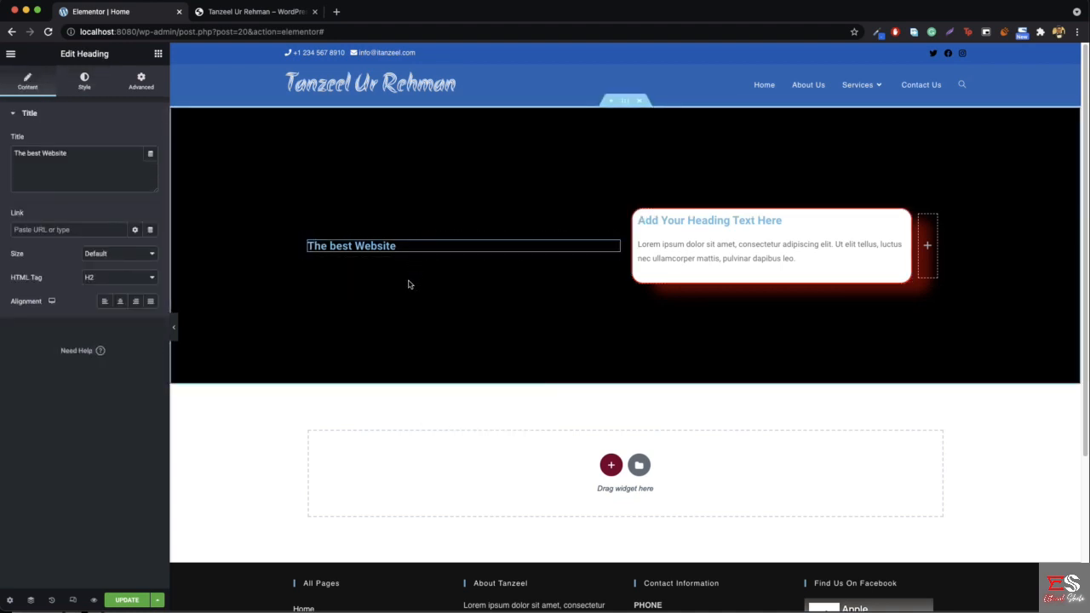
pyautogui.tripleClick(60, 164)
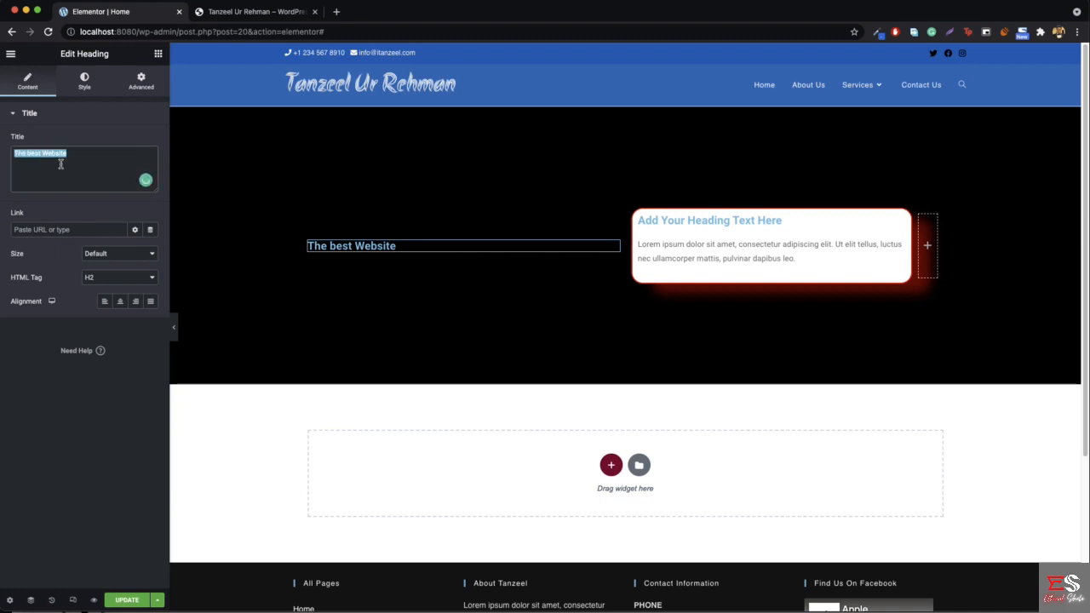
pyautogui.click(59, 171)
pyautogui.write('ghdfhgjfdhgj')
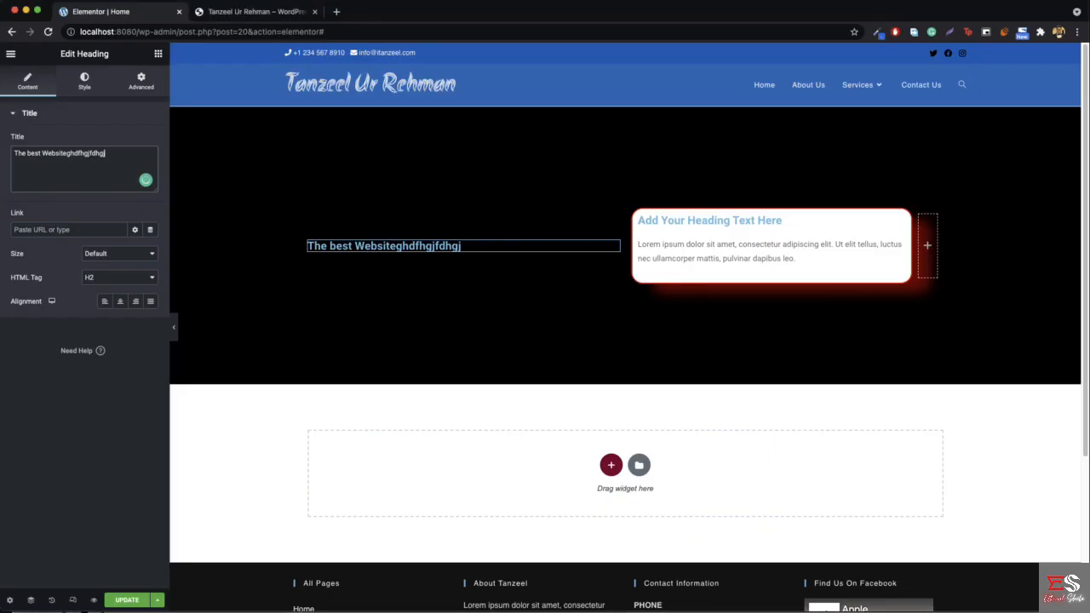
# Step: Set the edited heading's text color to near-white #F8F8F8 and its typography size to 28 px
pyautogui.click(85, 85)
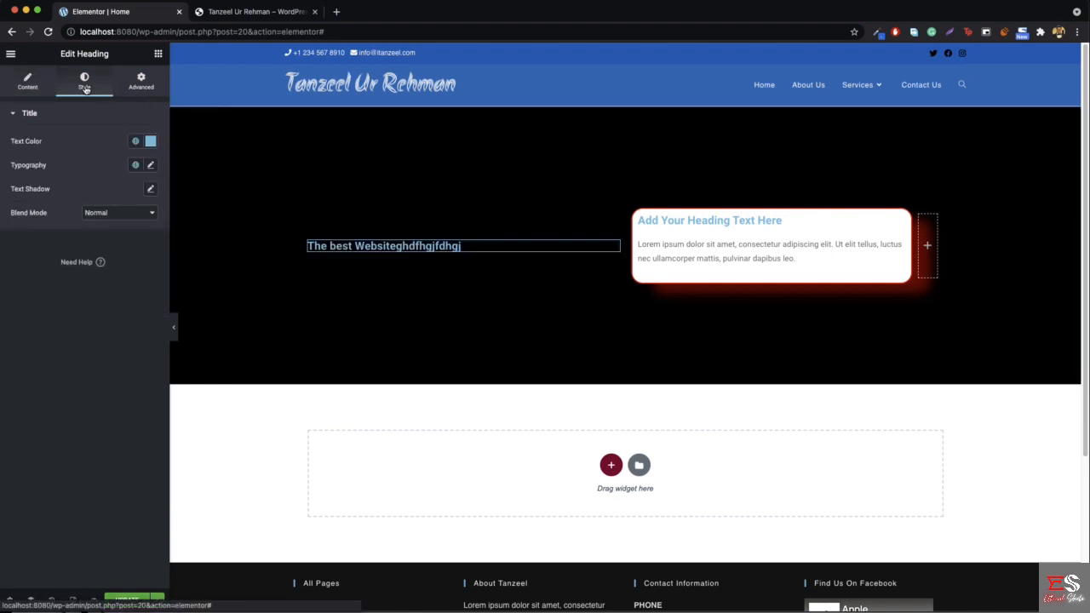
pyautogui.click(151, 143)
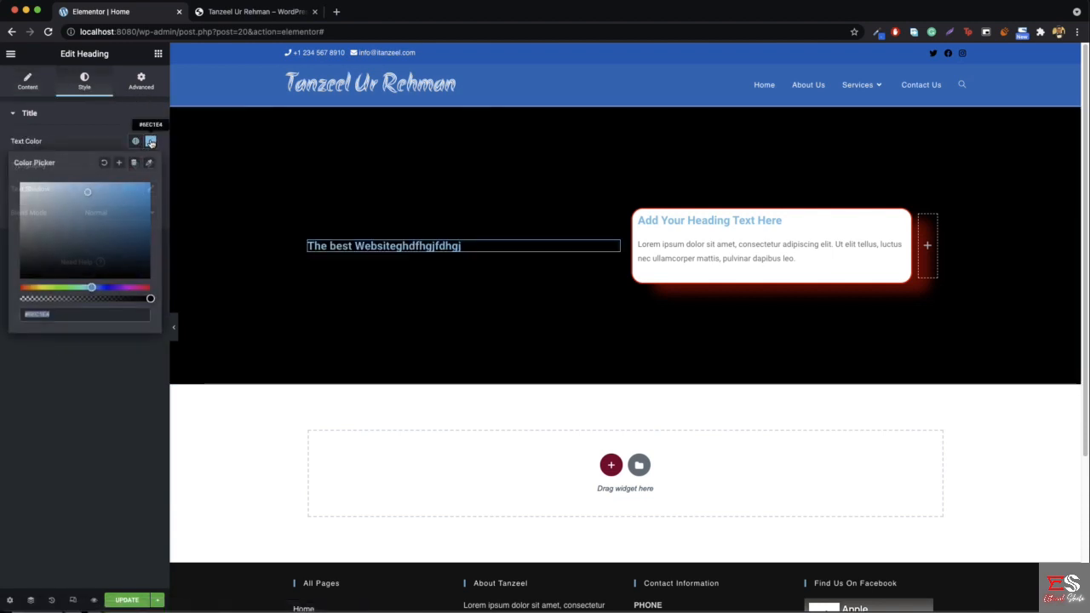
pyautogui.moveTo(124, 205)
pyautogui.mouseDown()
pyautogui.moveTo(1, 185)
pyautogui.moveTo(45, 181)
pyautogui.moveTo(30, 197)
pyautogui.mouseUp()
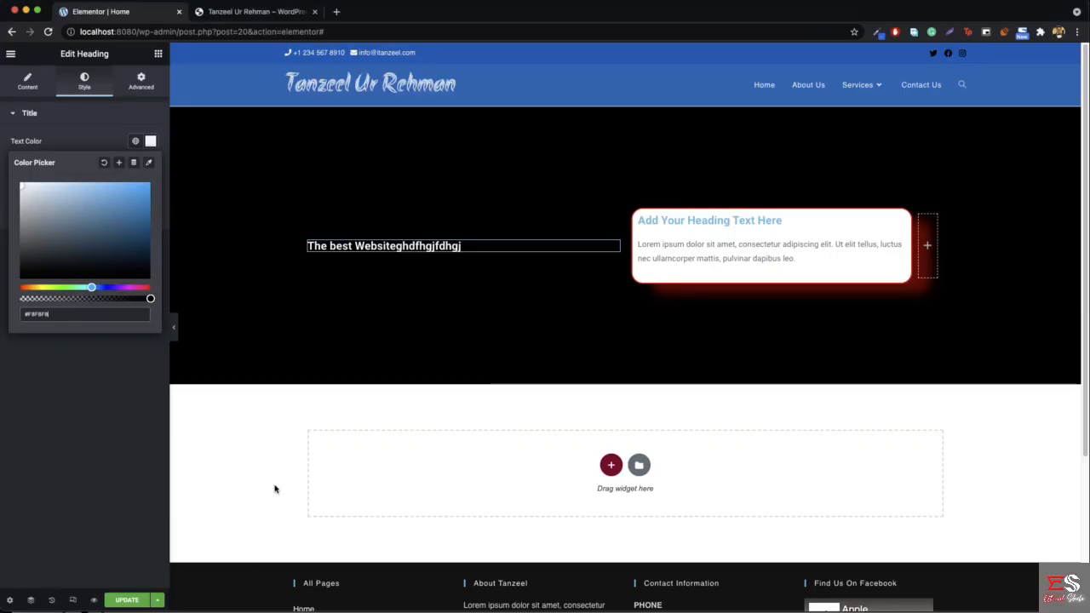
pyautogui.click(149, 144)
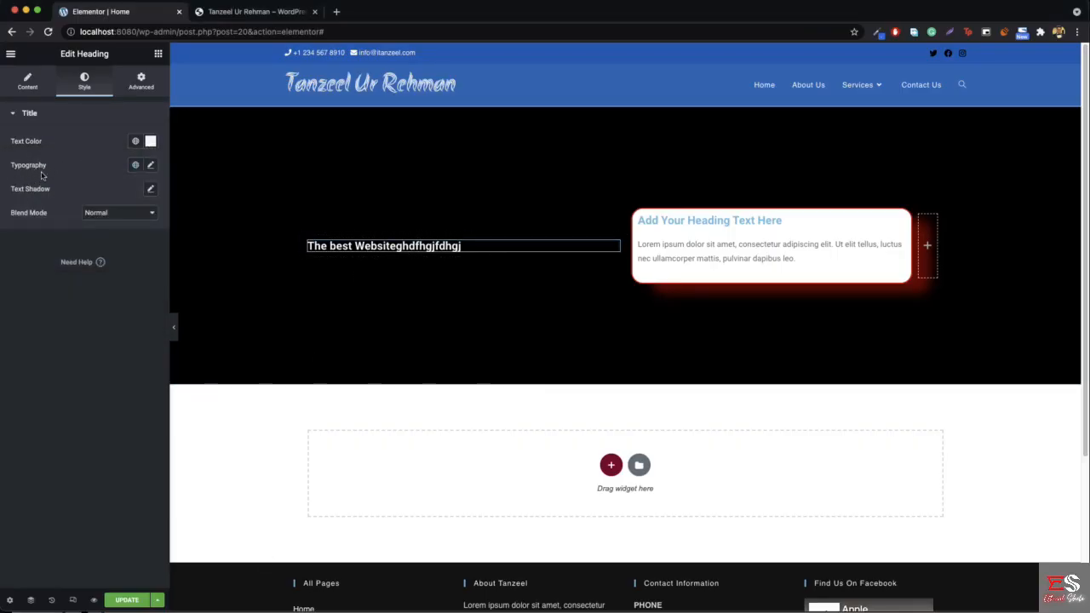
pyautogui.click(151, 166)
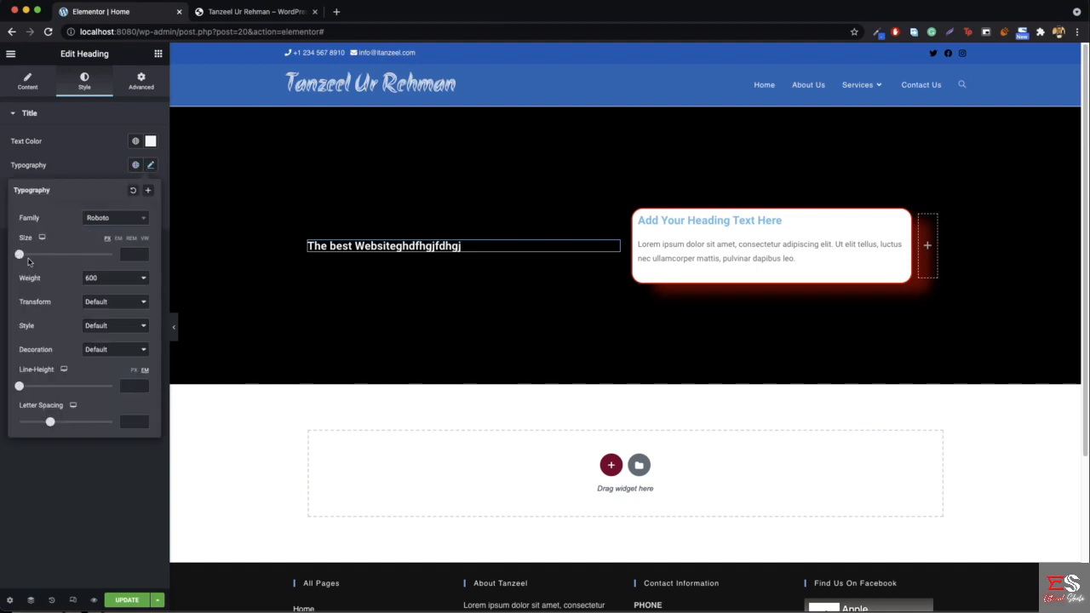
pyautogui.moveTo(20, 255)
pyautogui.mouseDown()
pyautogui.moveTo(44, 257)
pyautogui.moveTo(32, 256)
pyautogui.mouseUp()
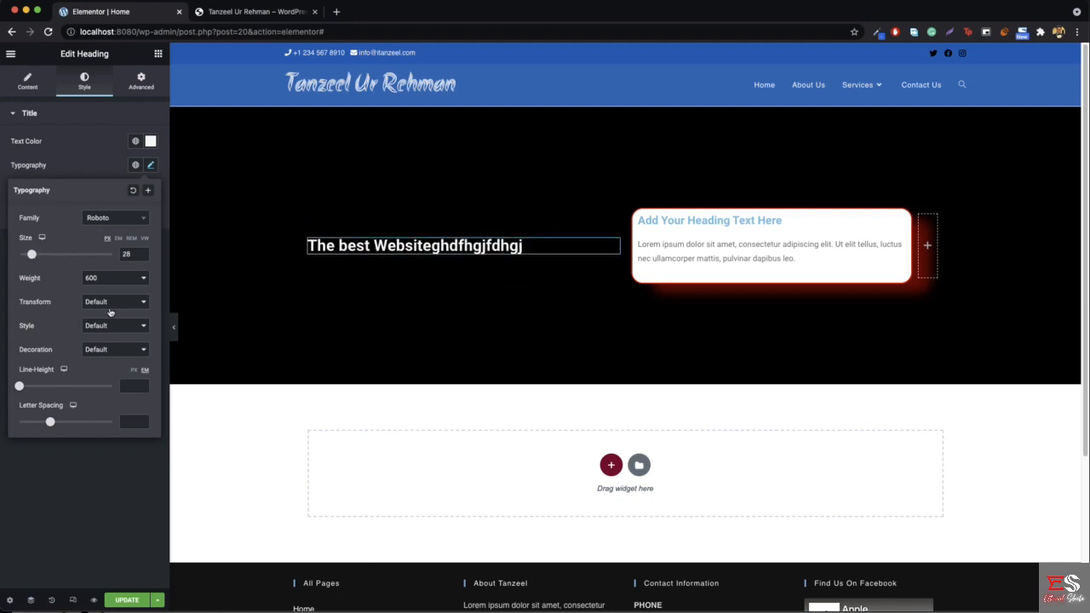